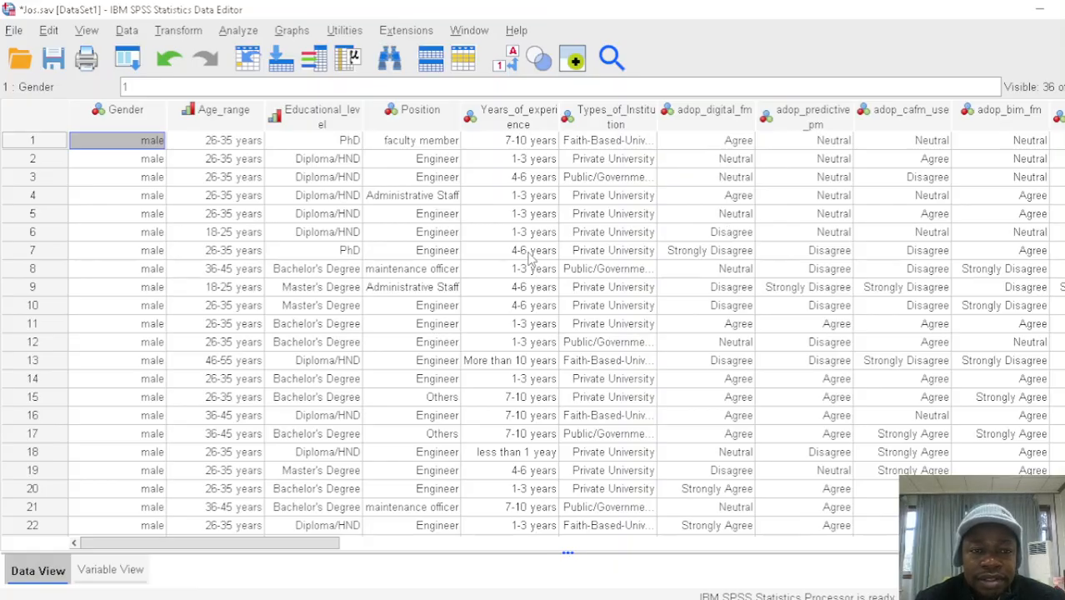
Look through the survey responses down to the last case, and check the variable definitions of the dataset
click(350, 146)
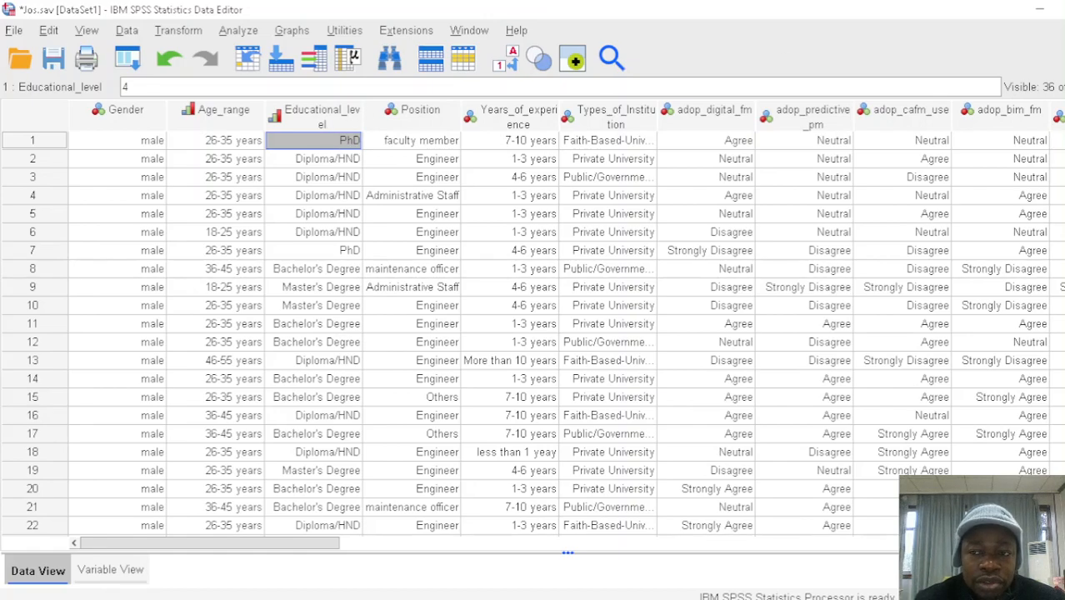
scroll(534, 334, down, 20)
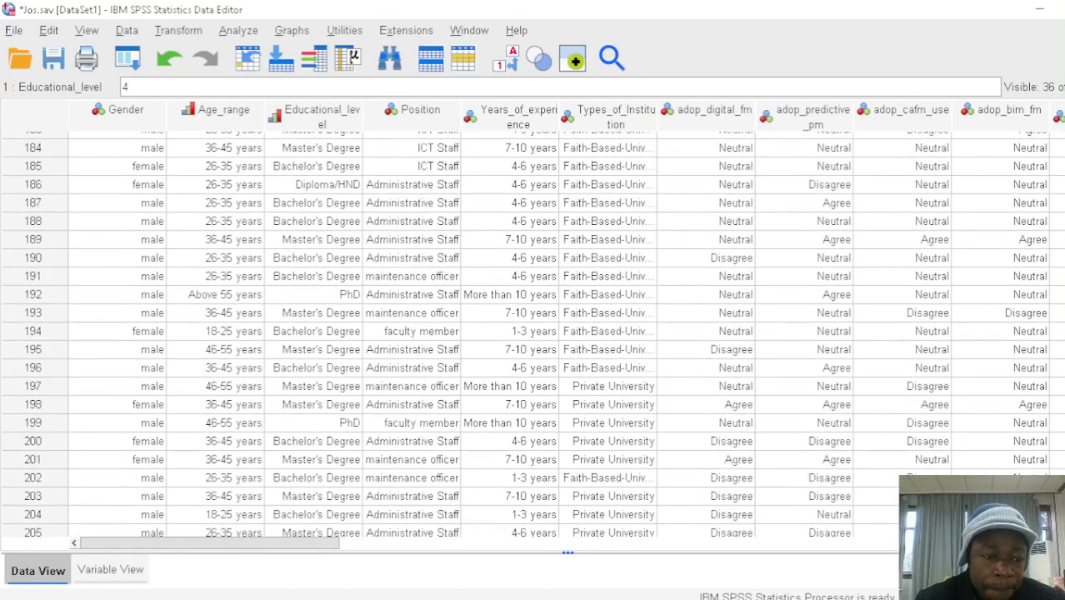
scroll(534, 333, down, 1)
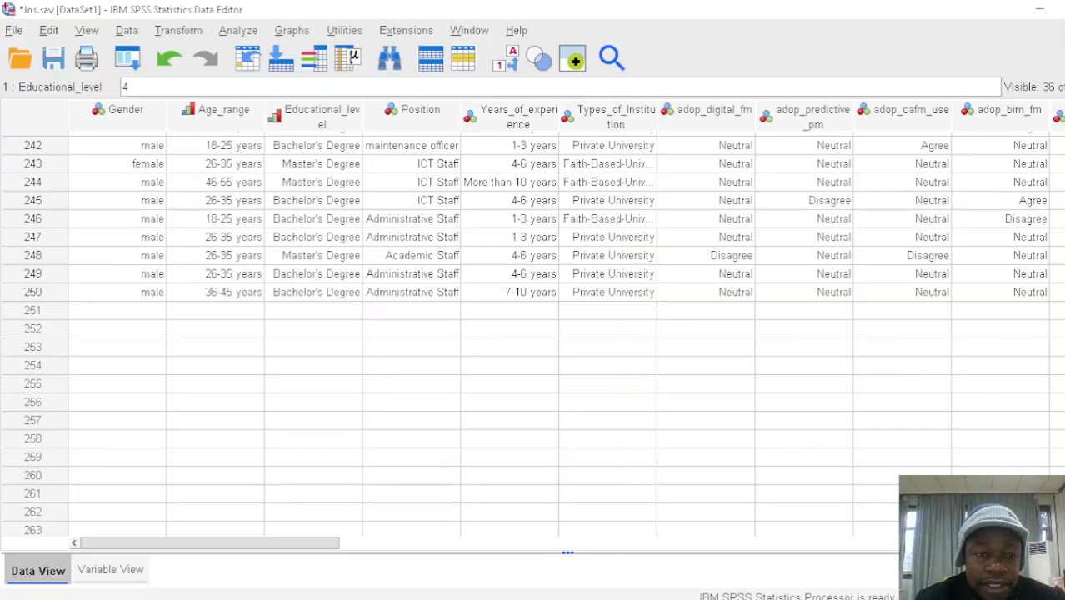
scroll(534, 333, up, 20)
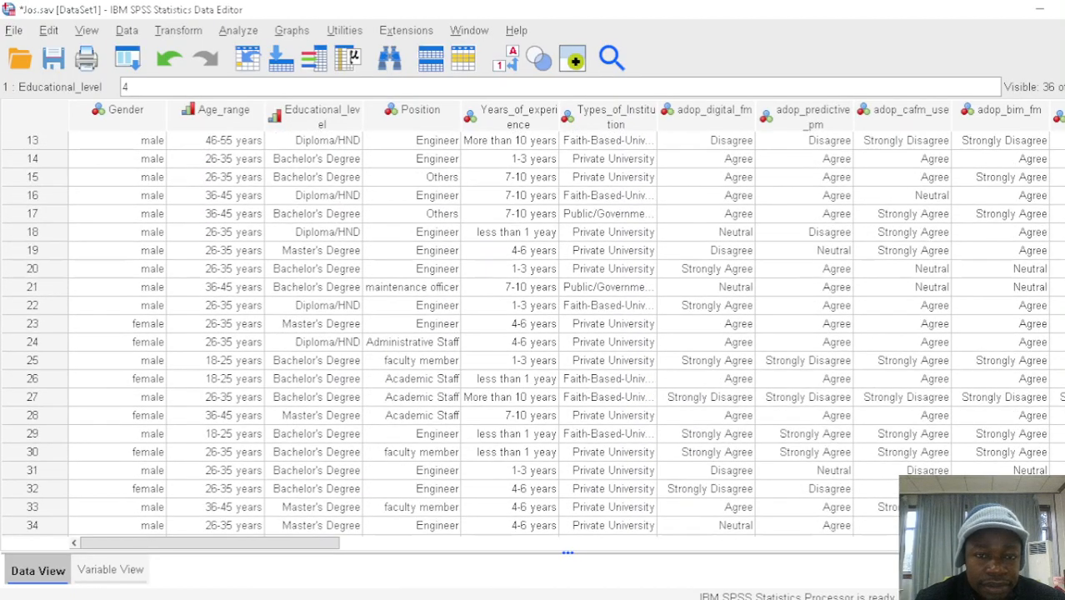
scroll(533, 333, up, 4)
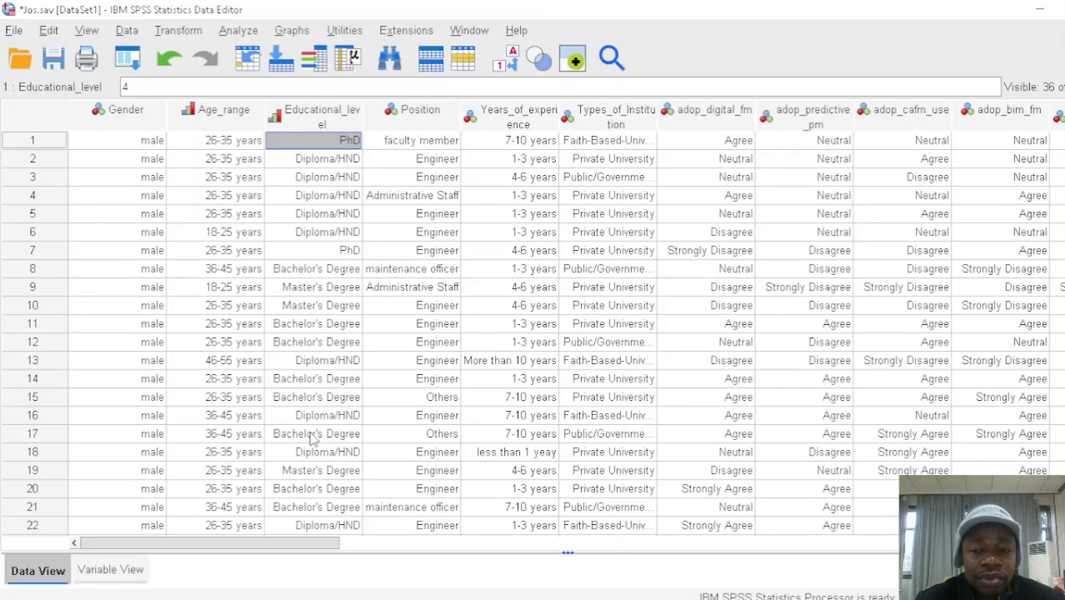
click(114, 572)
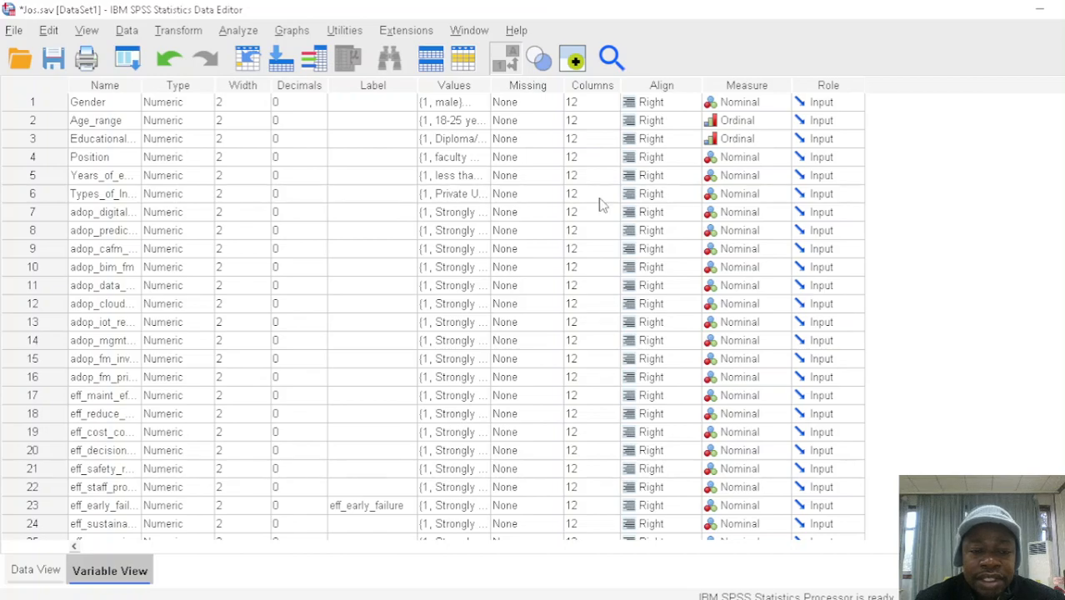
click(35, 569)
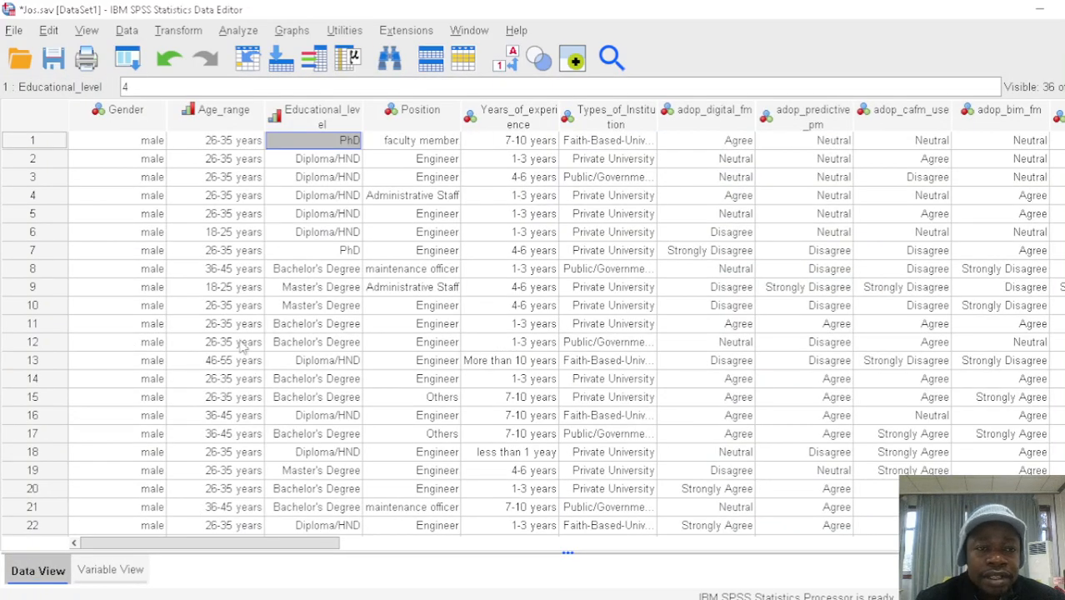
click(242, 32)
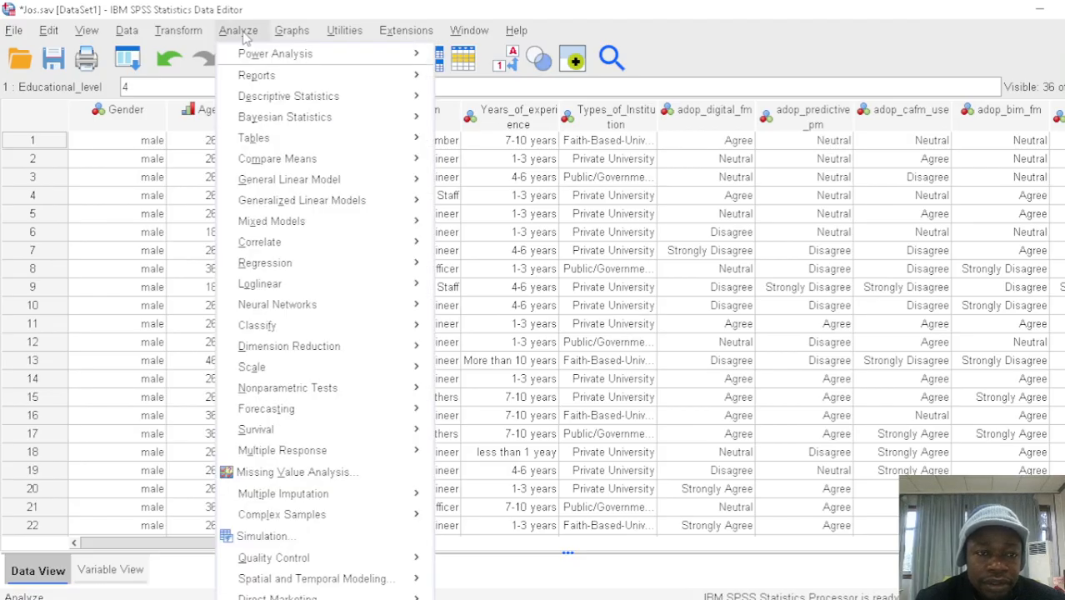
mouse_move(274, 98)
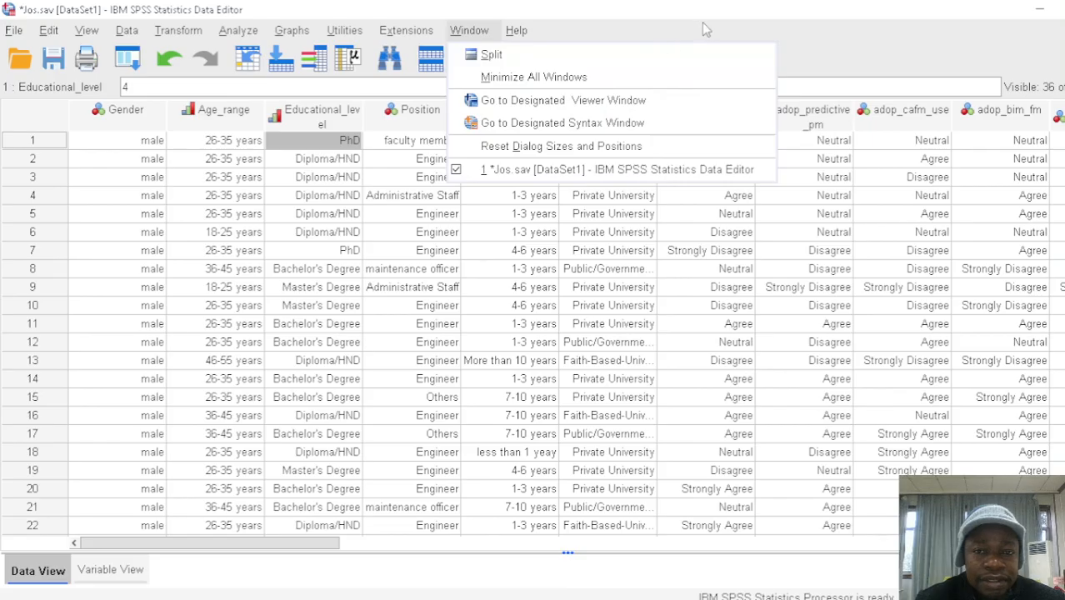
click(811, 39)
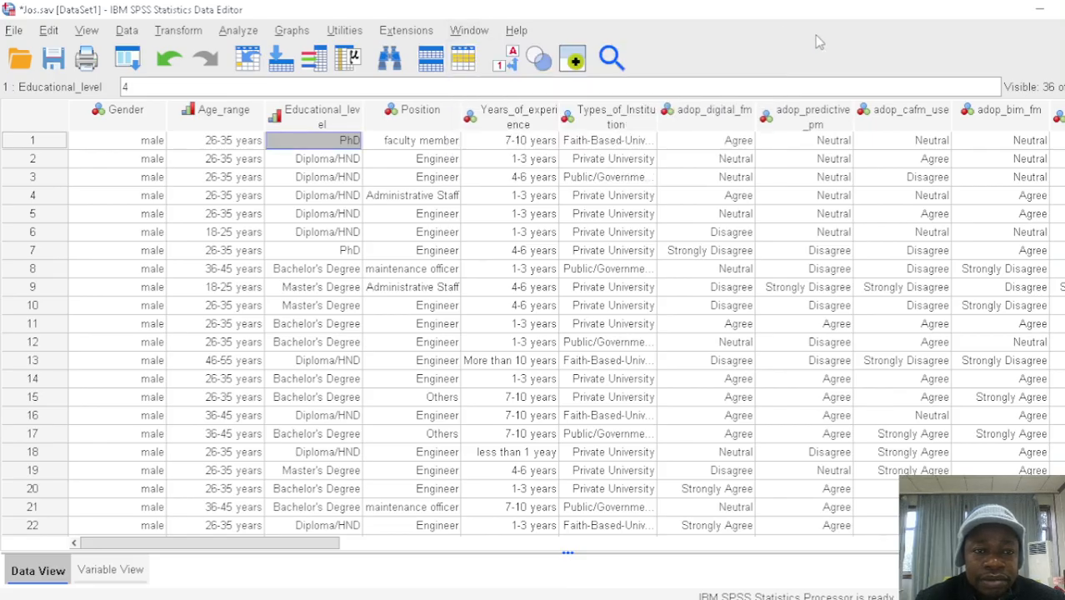
Open the Frequencies analysis and remove all variables from its list of variables to analyze
click(240, 33)
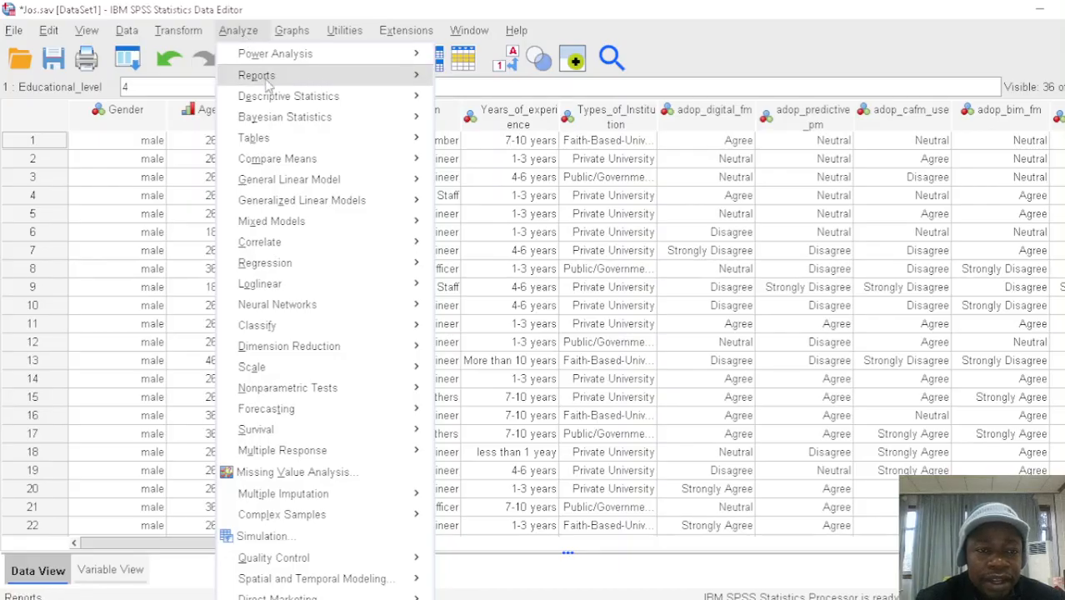
mouse_move(275, 100)
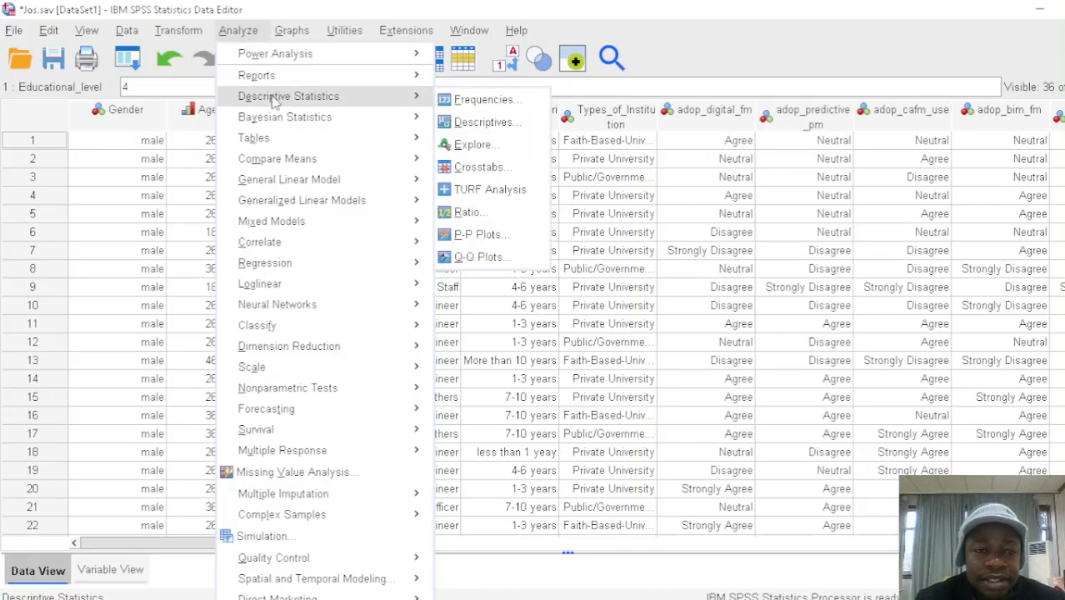
click(487, 100)
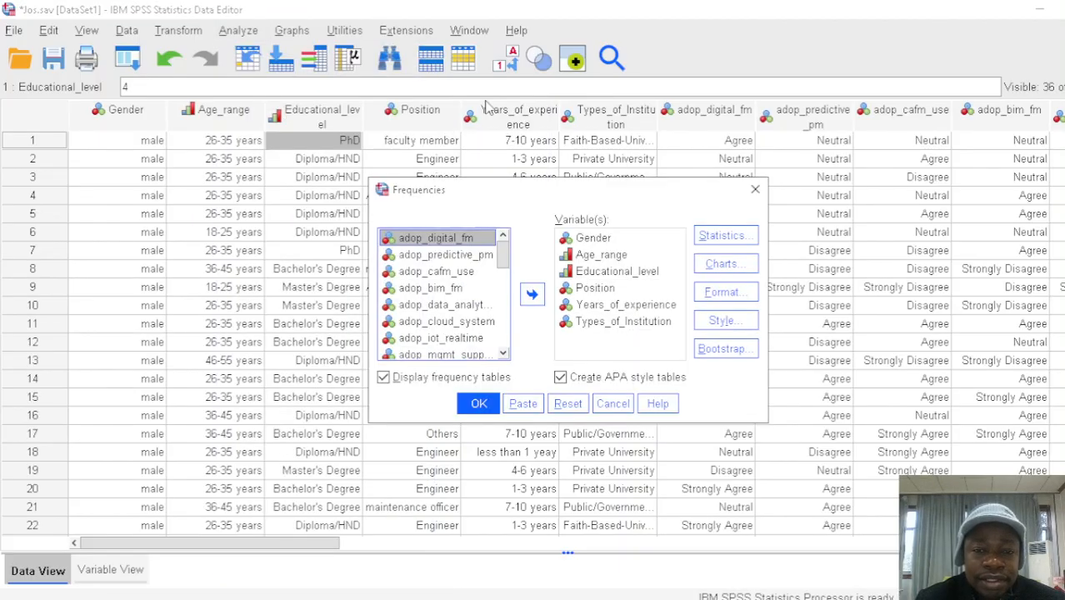
click(619, 258)
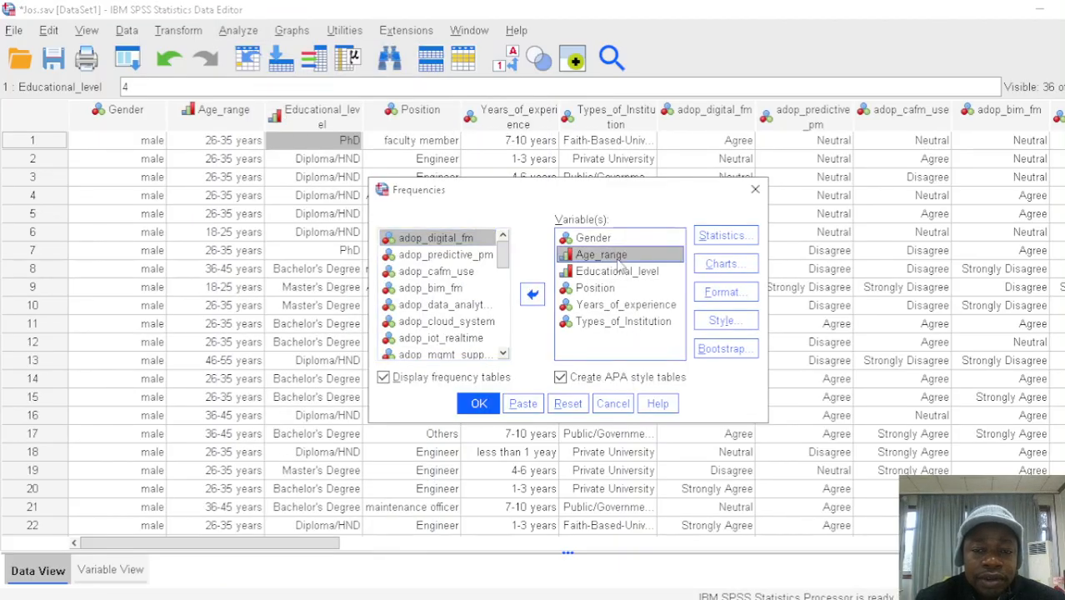
key(ctrl+a)
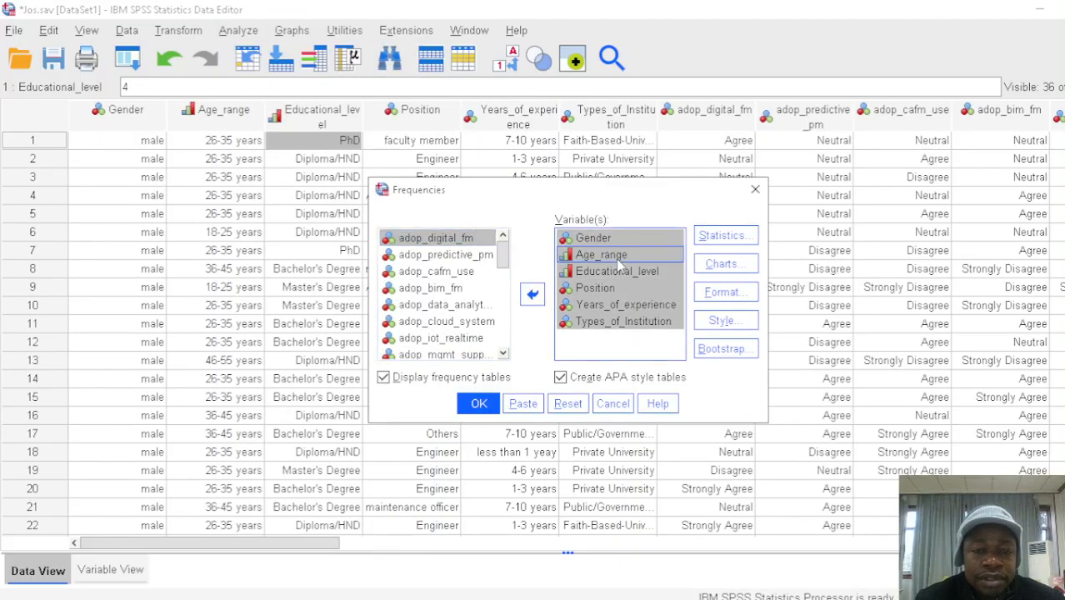
click(534, 297)
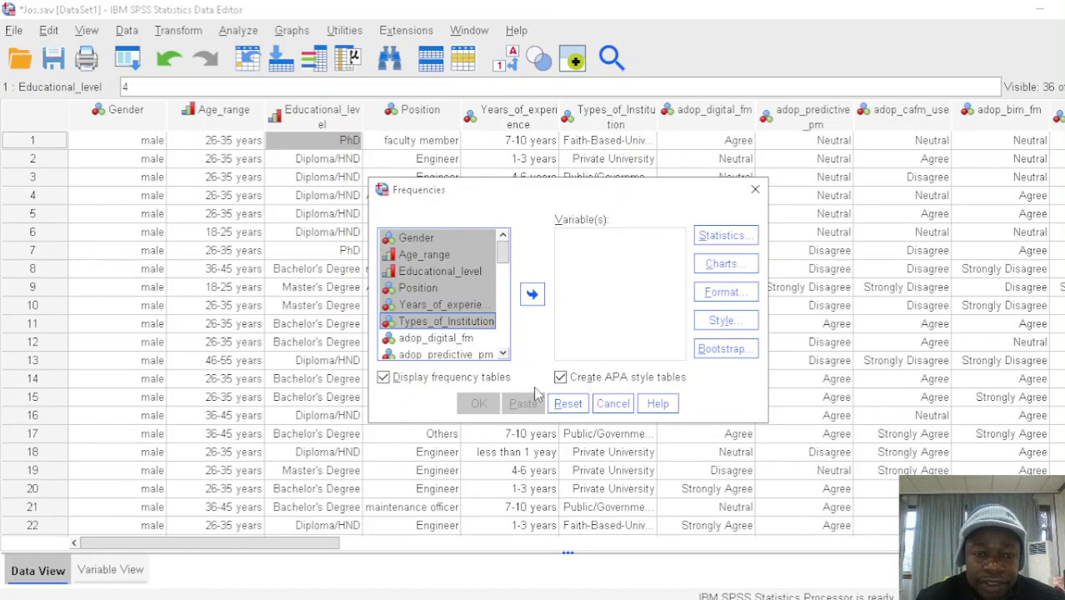
click(610, 331)
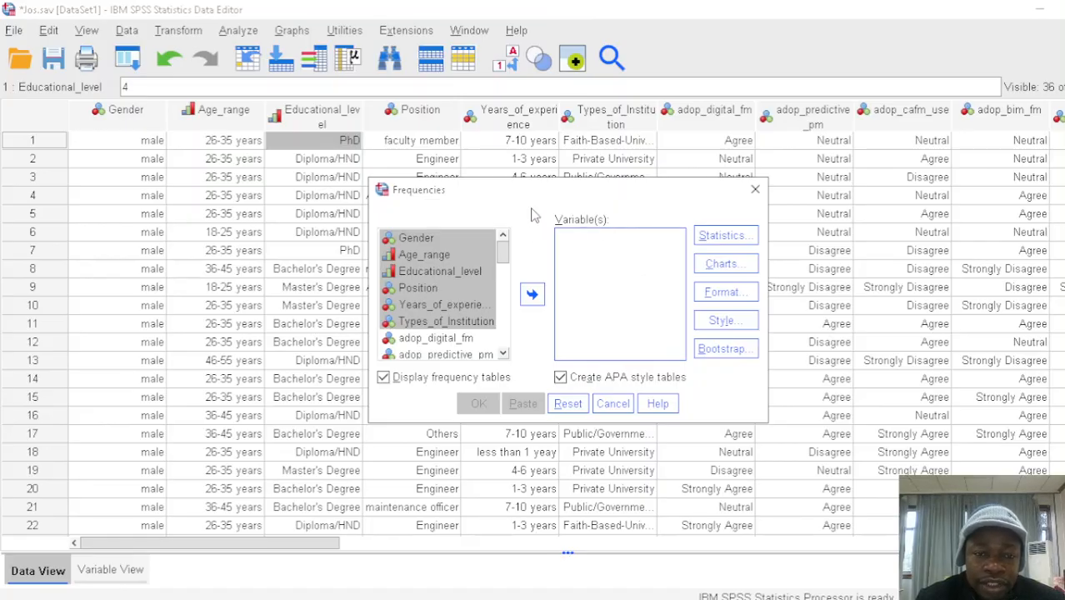
Add Gender, Age_range, Educational_level, Position, Years_of_experience and Types_of_Institution to the variables of the Frequencies analysis
click(457, 243)
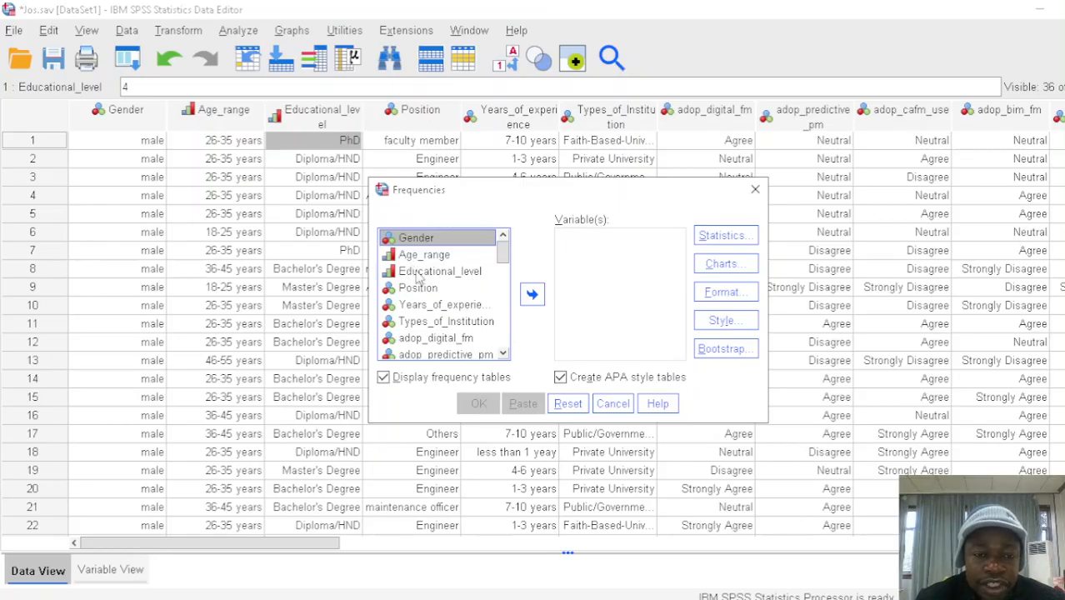
click(442, 325)
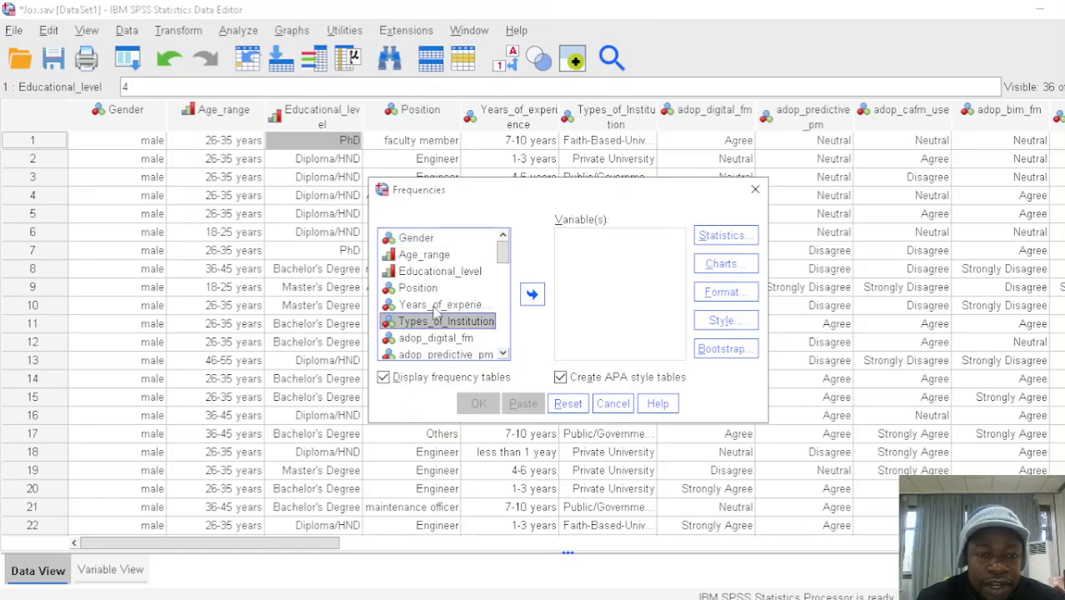
ctrl+click(433, 306)
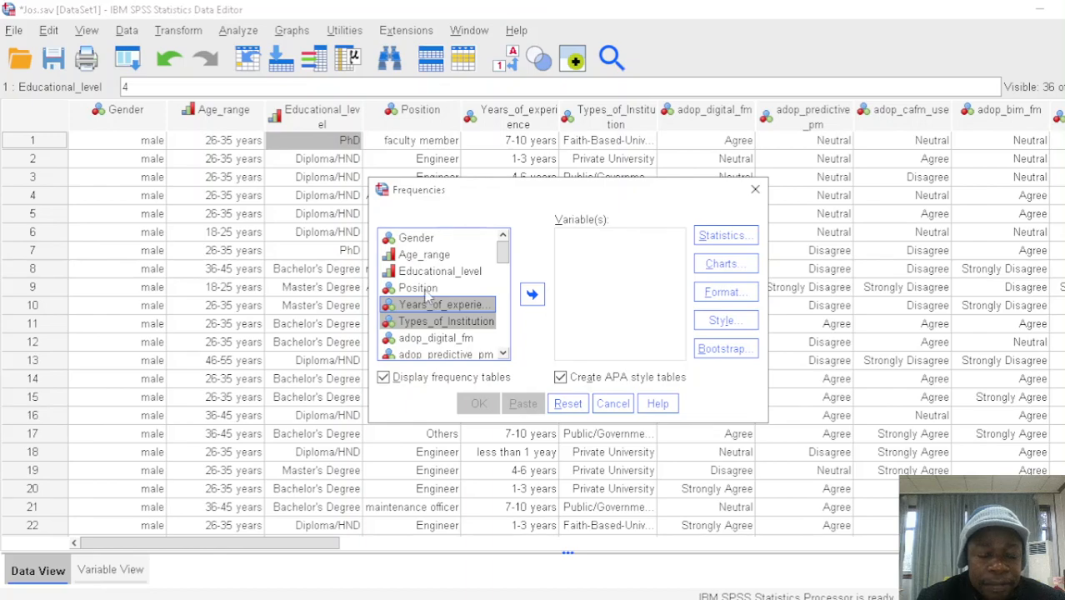
ctrl+click(423, 289)
ctrl+click(425, 271)
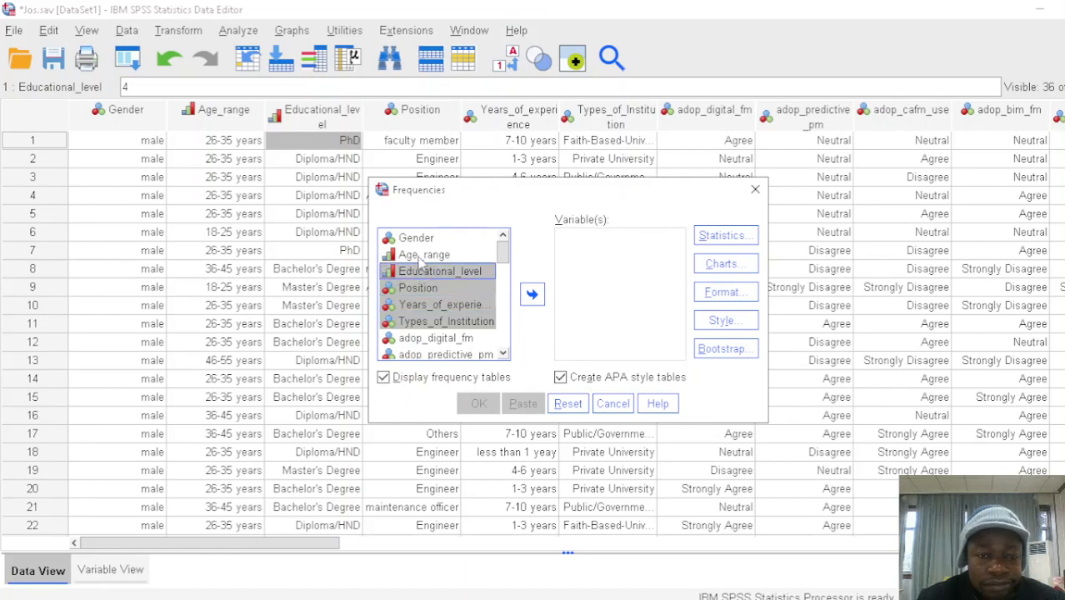
ctrl+click(421, 255)
ctrl+click(417, 238)
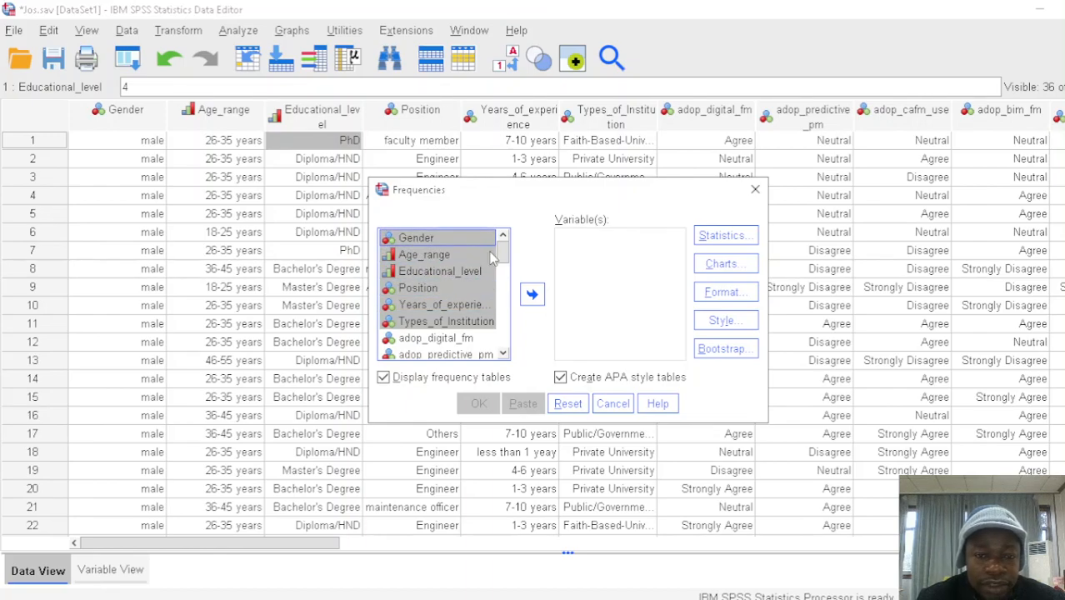
click(532, 295)
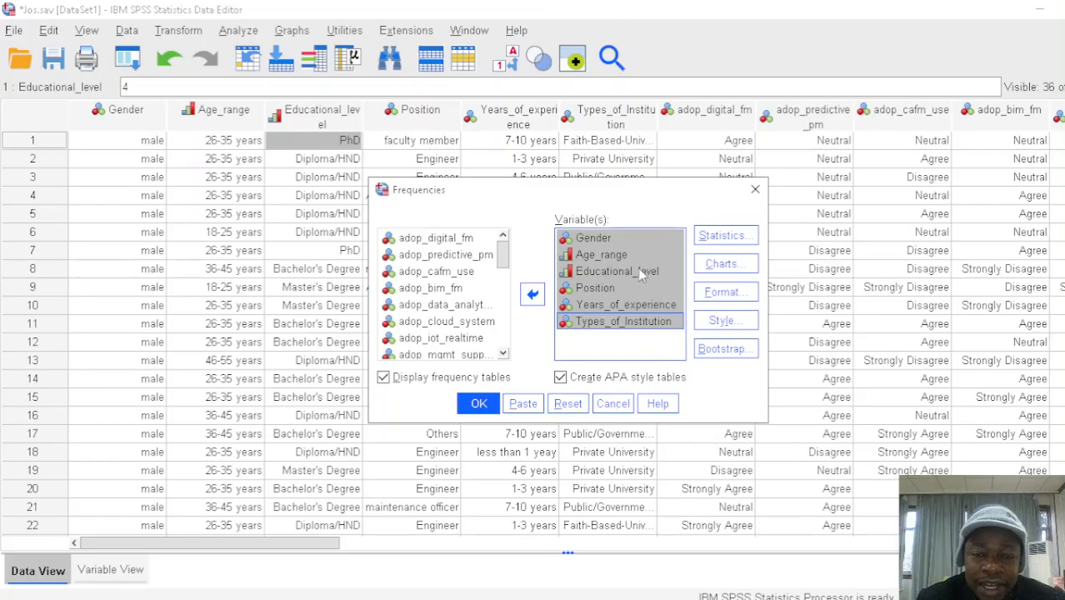
Run the Frequencies analysis with frequency tables displayed and the APA style tables option enabled
click(560, 378)
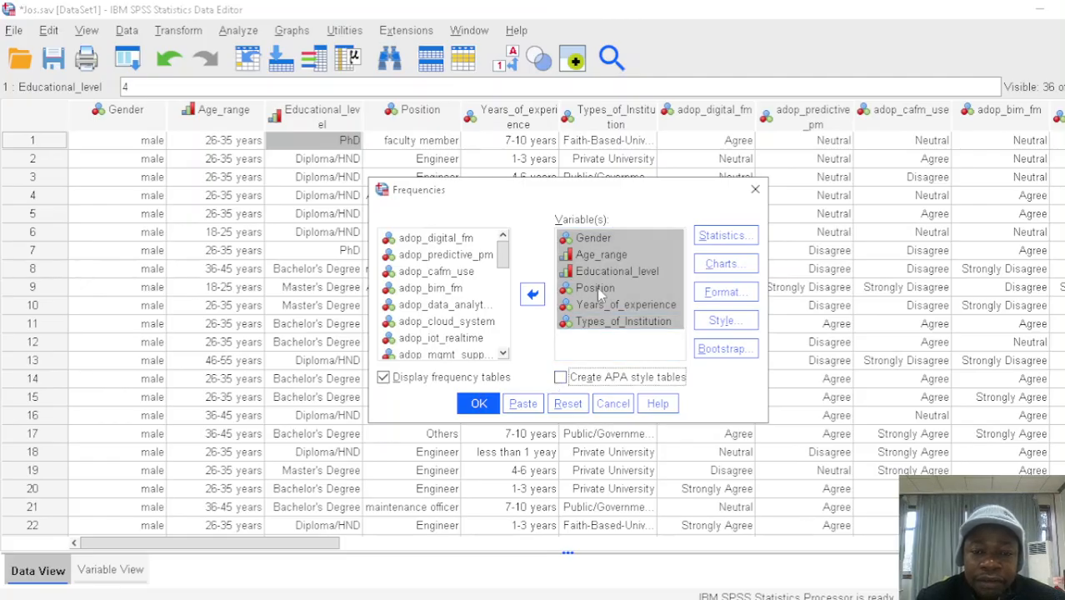
ctrl+click(654, 306)
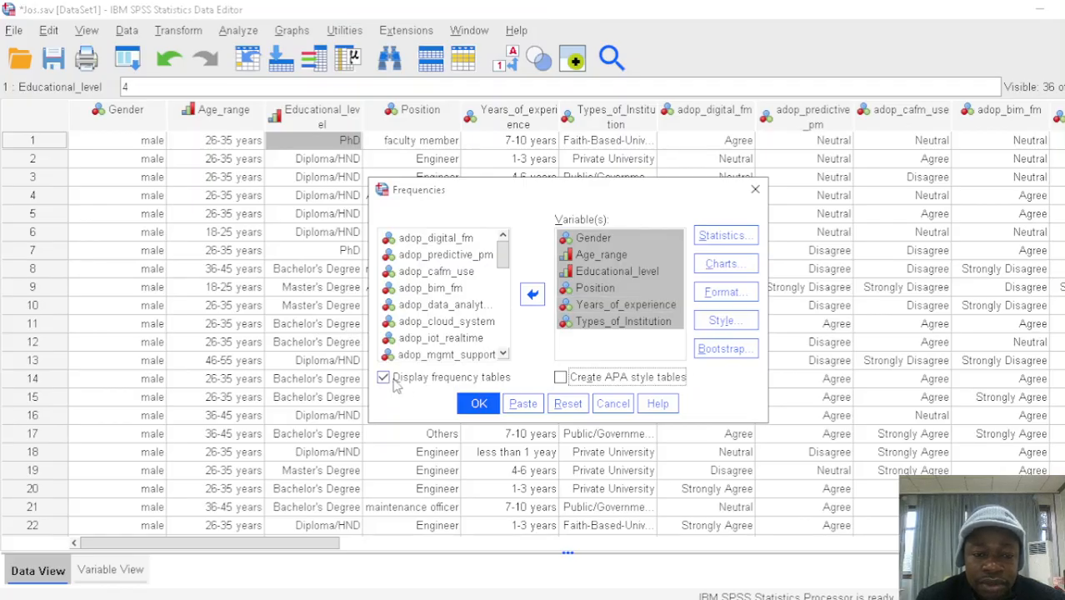
click(560, 379)
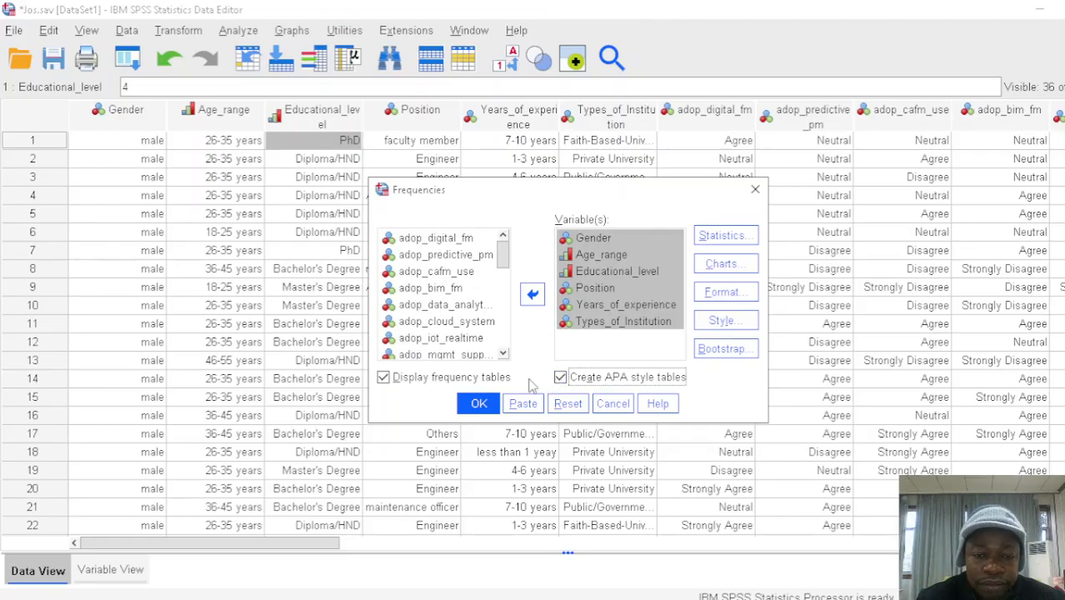
click(480, 404)
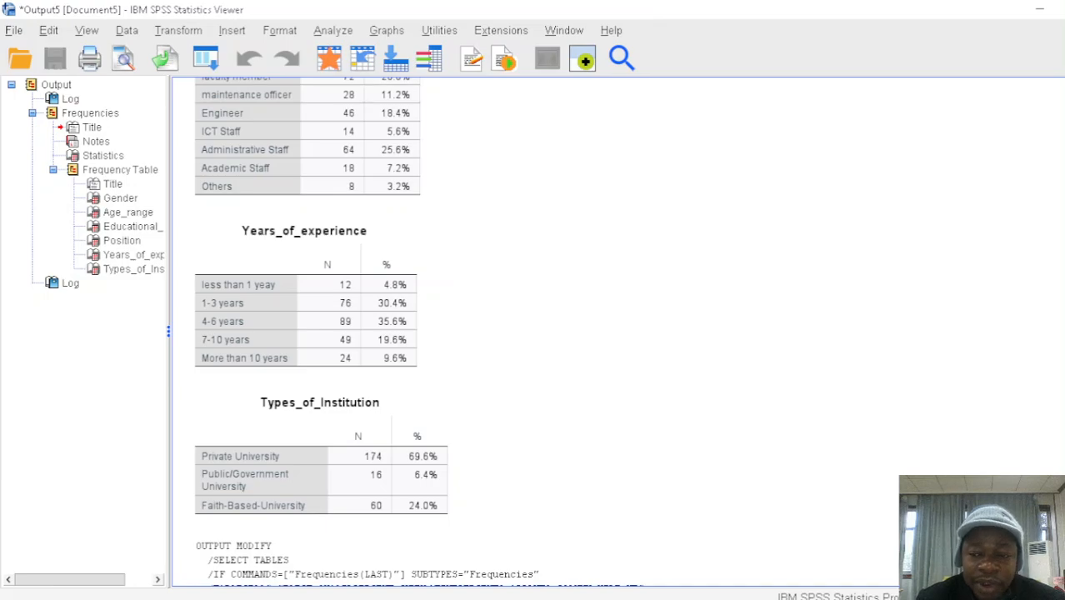
Examine the frequency tables in the output, from Gender through Types_of_Institution, including counts and percentages
scroll(408, 332, up, 10)
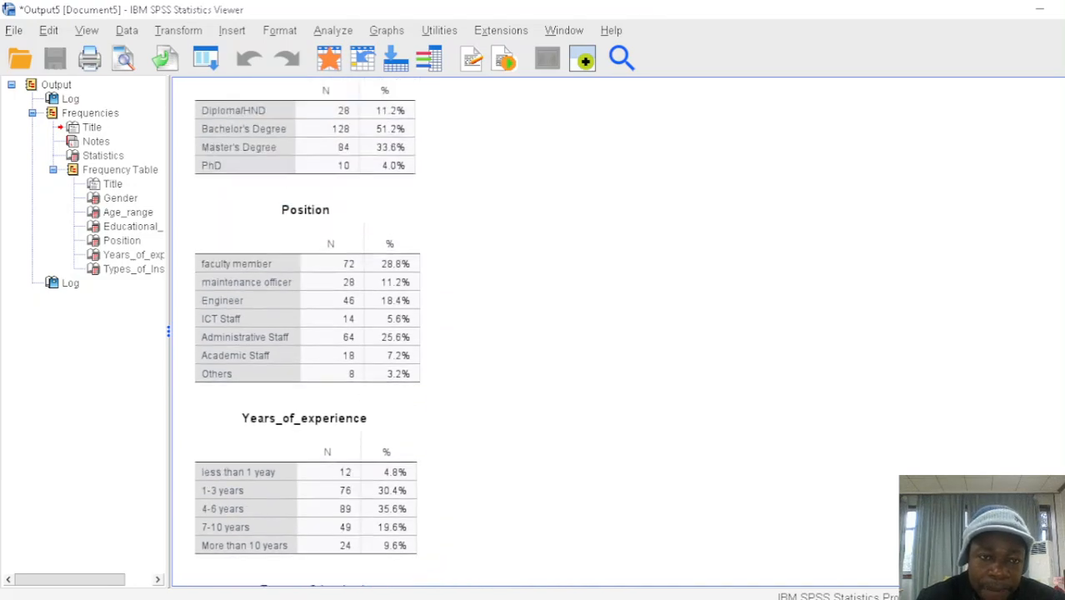
scroll(450, 334, up, 5)
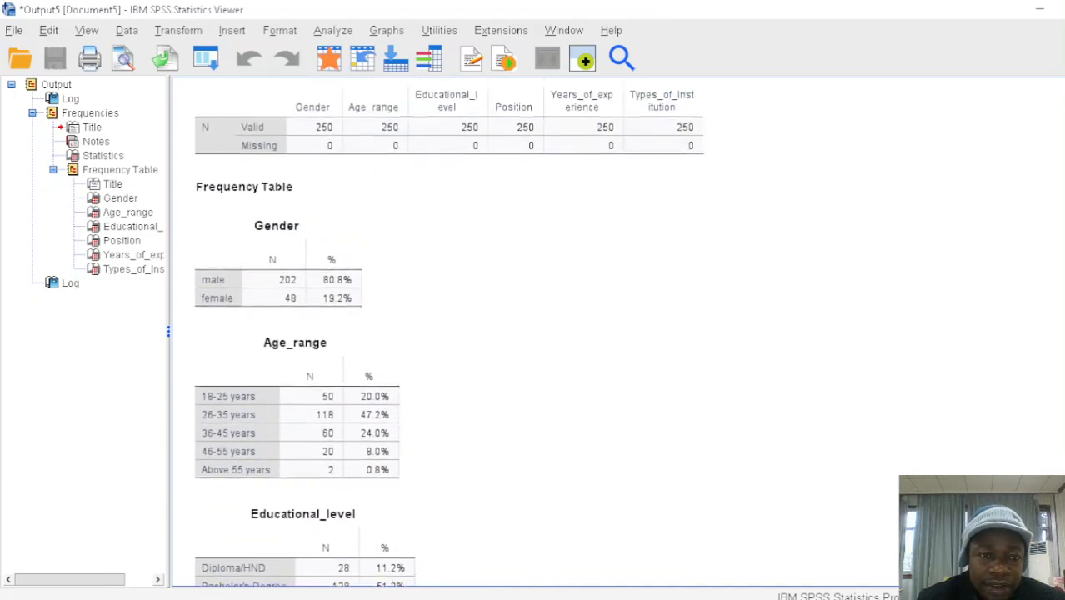
scroll(450, 334, down, 2)
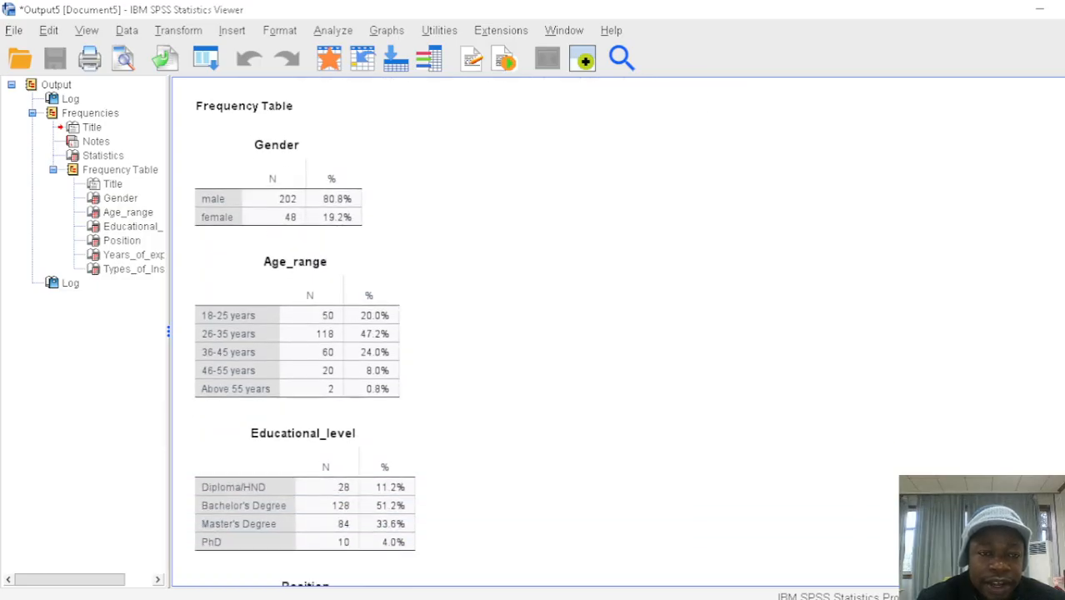
scroll(450, 334, down, 5)
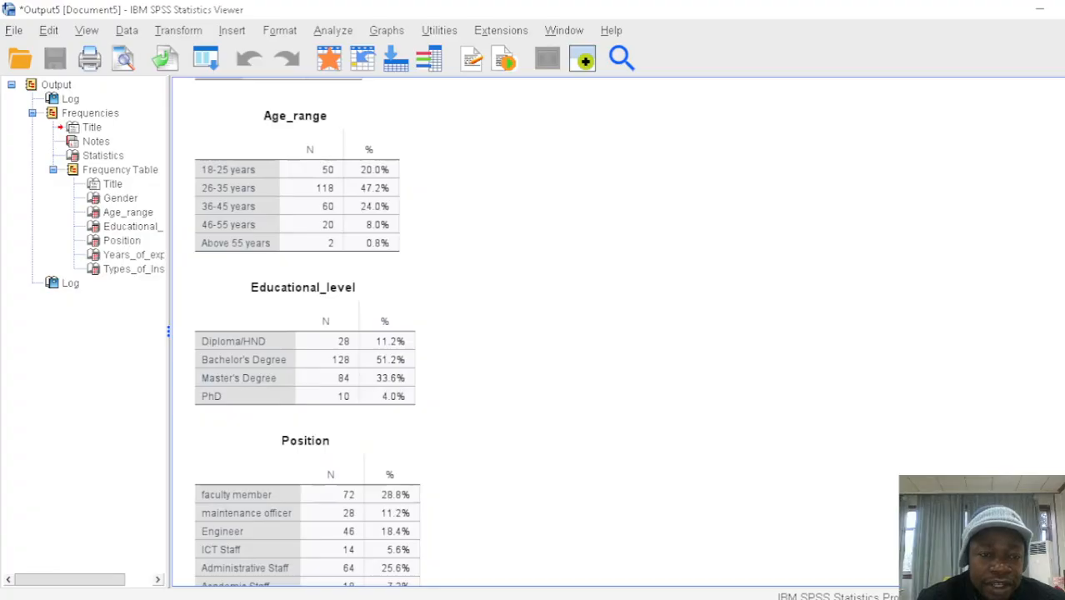
scroll(450, 333, down, 4)
scroll(450, 334, down, 6)
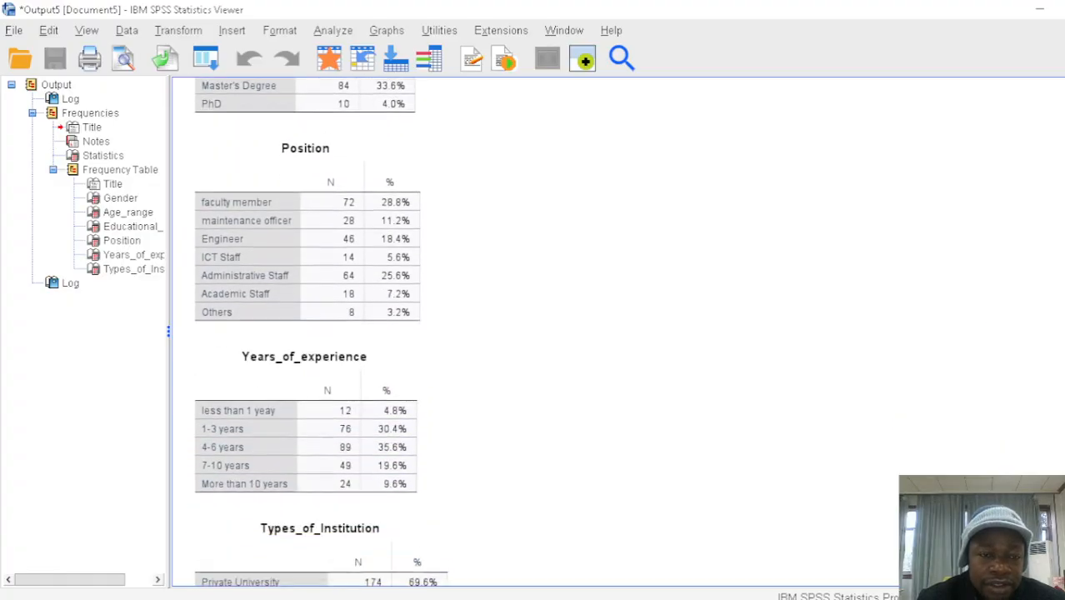
scroll(450, 333, down, 6)
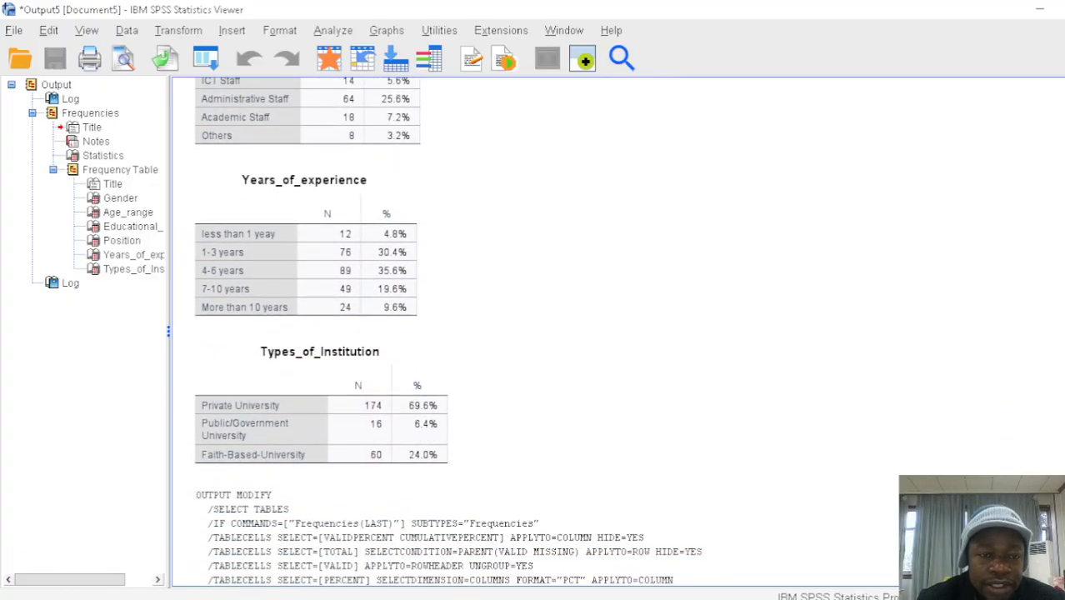
scroll(450, 334, down, 2)
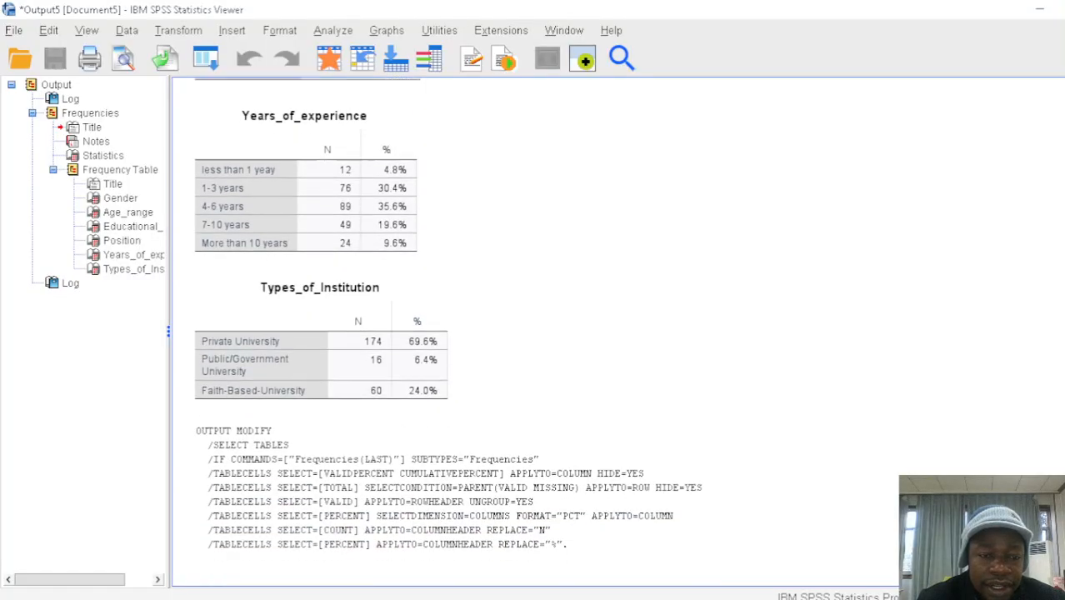
scroll(450, 333, up, 6)
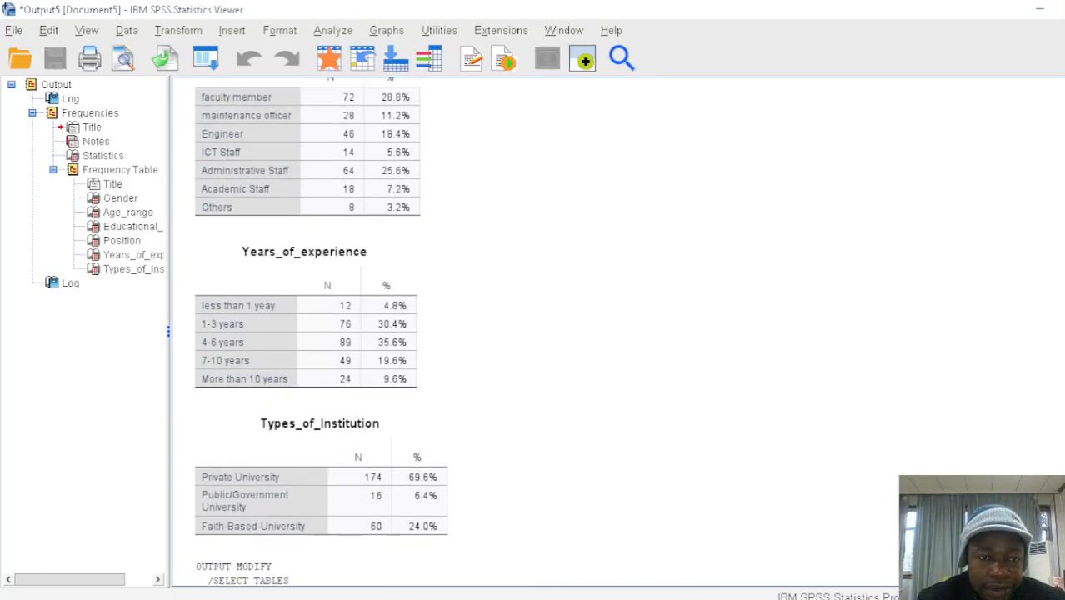
scroll(450, 333, up, 6)
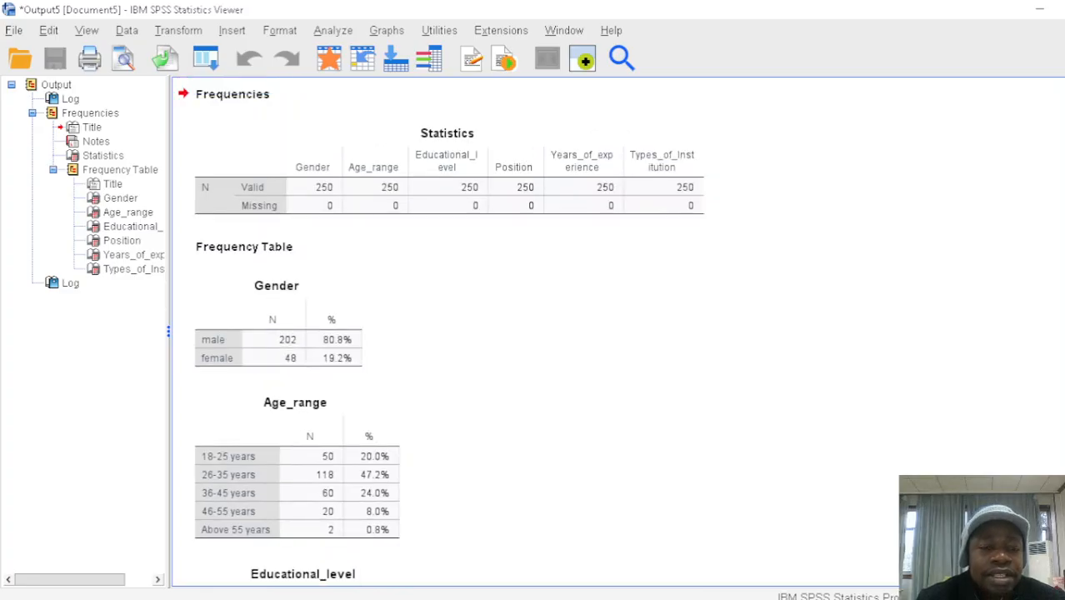
scroll(450, 333, down, 3)
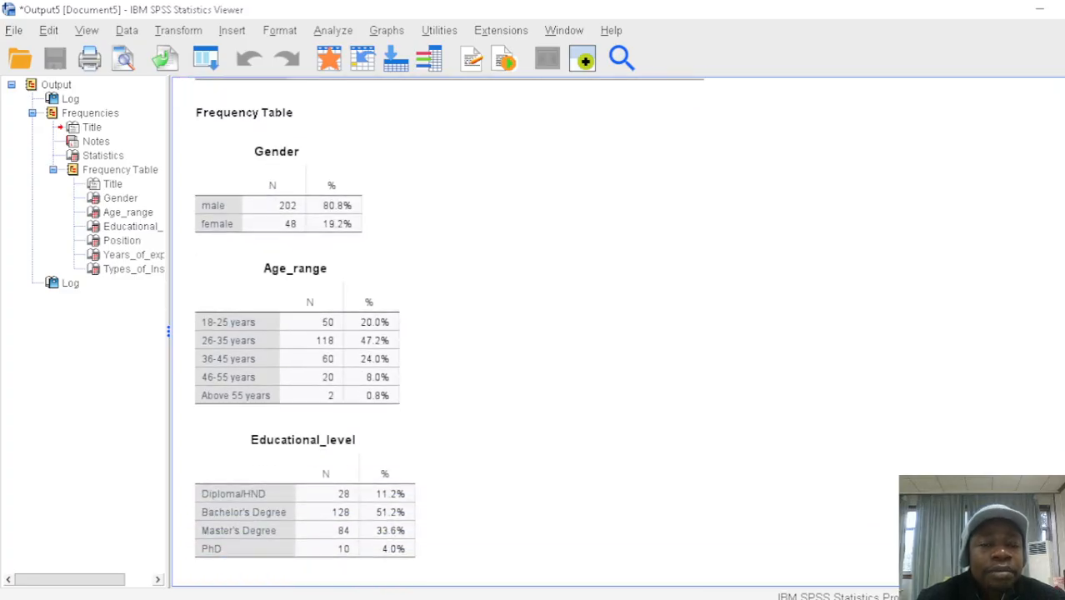
scroll(450, 333, up, 4)
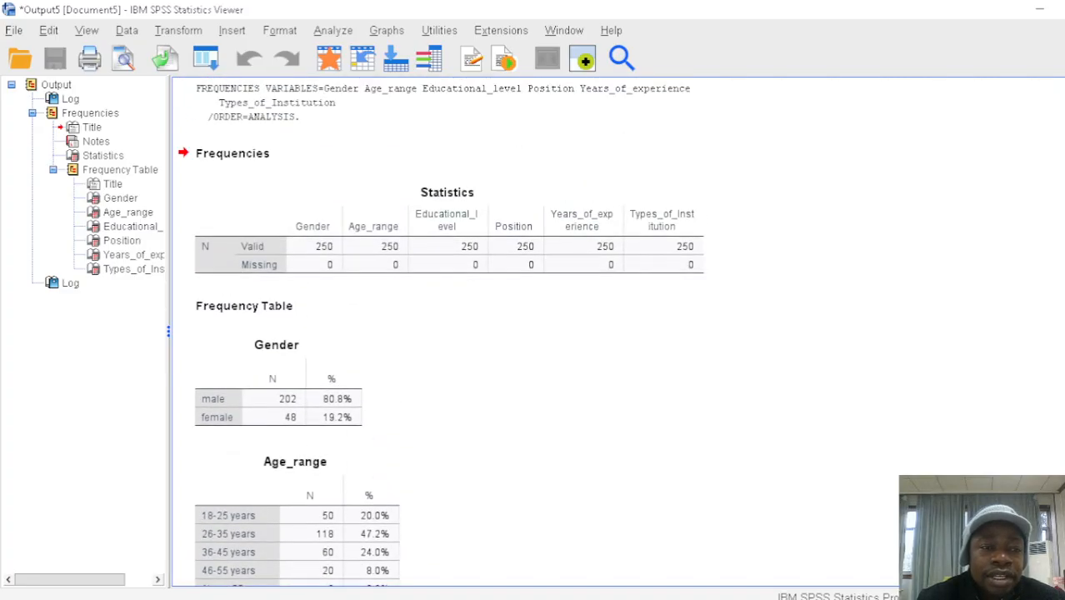
Start exporting all of the output as a Word/RTF document and choose the Desktop as the destination folder
click(13, 31)
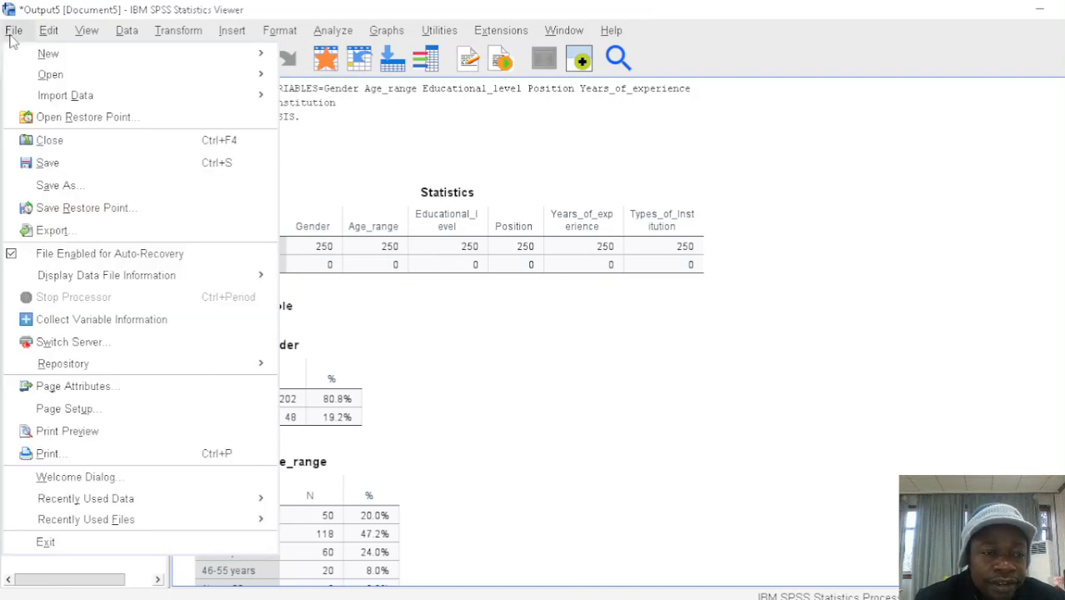
click(52, 231)
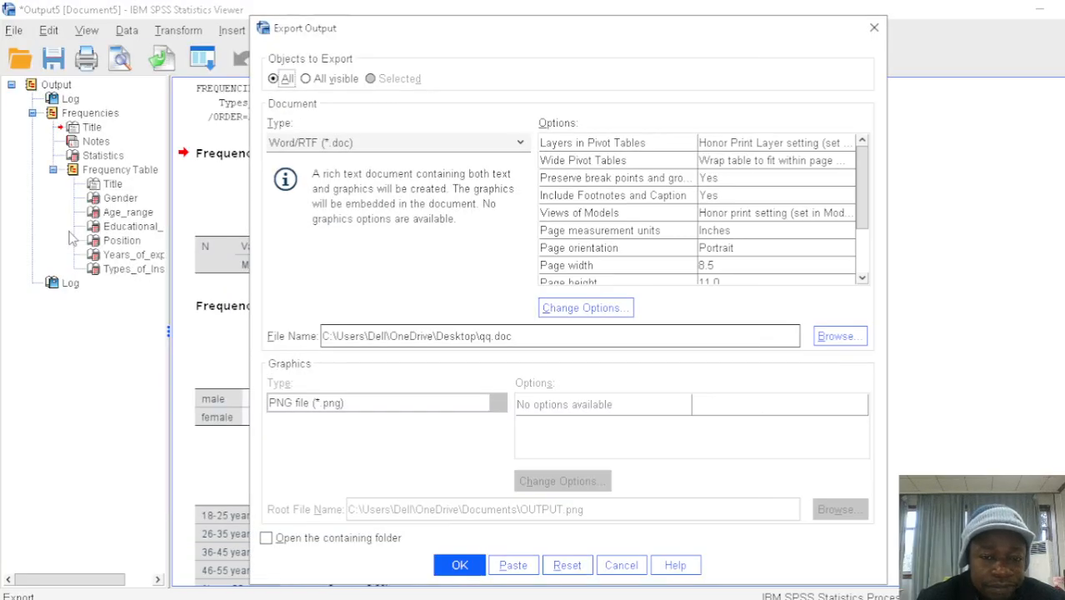
click(838, 337)
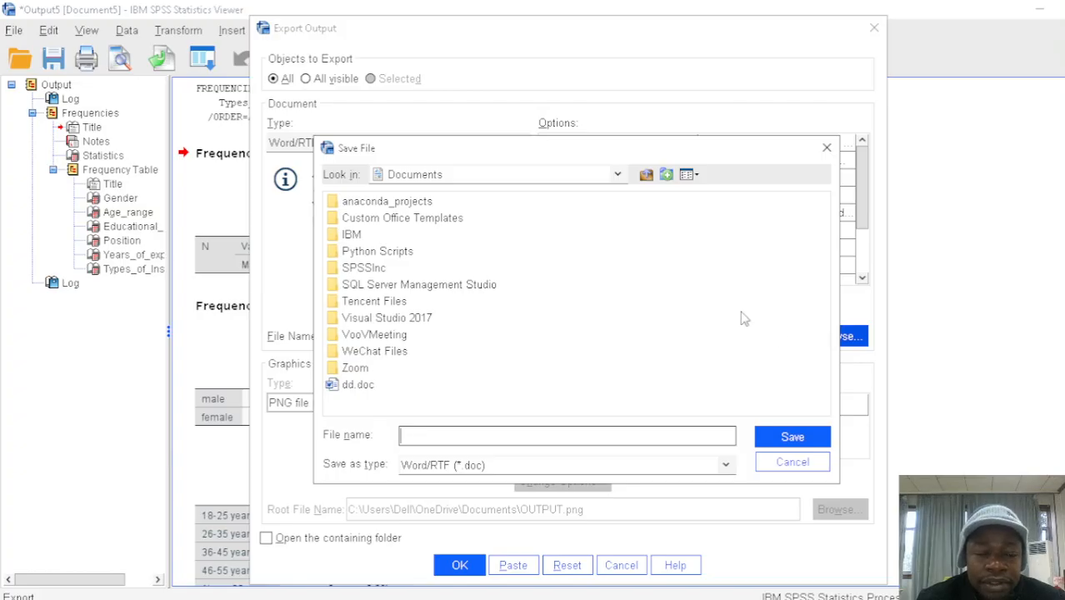
click(617, 177)
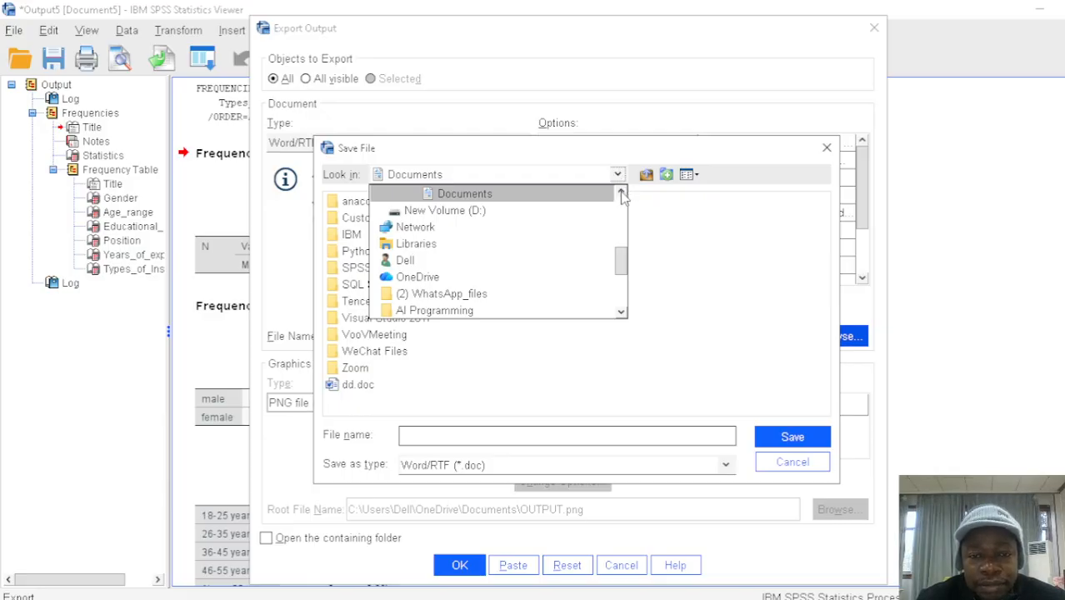
click(621, 194)
click(621, 194)
click(621, 194)
click(621, 194)
click(621, 195)
click(621, 194)
click(621, 194)
click(621, 194)
click(621, 195)
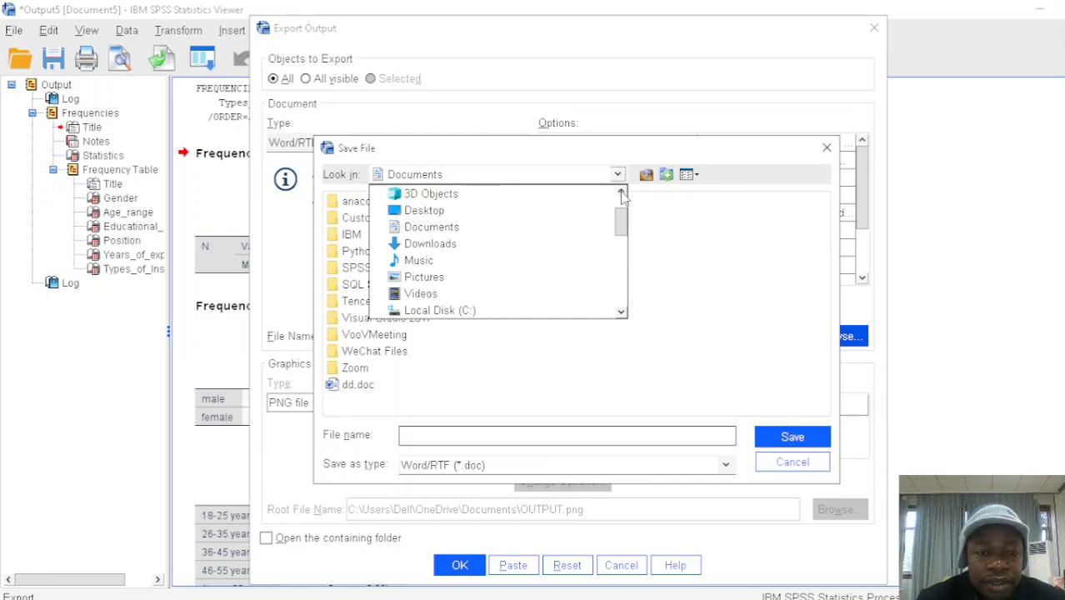
click(512, 217)
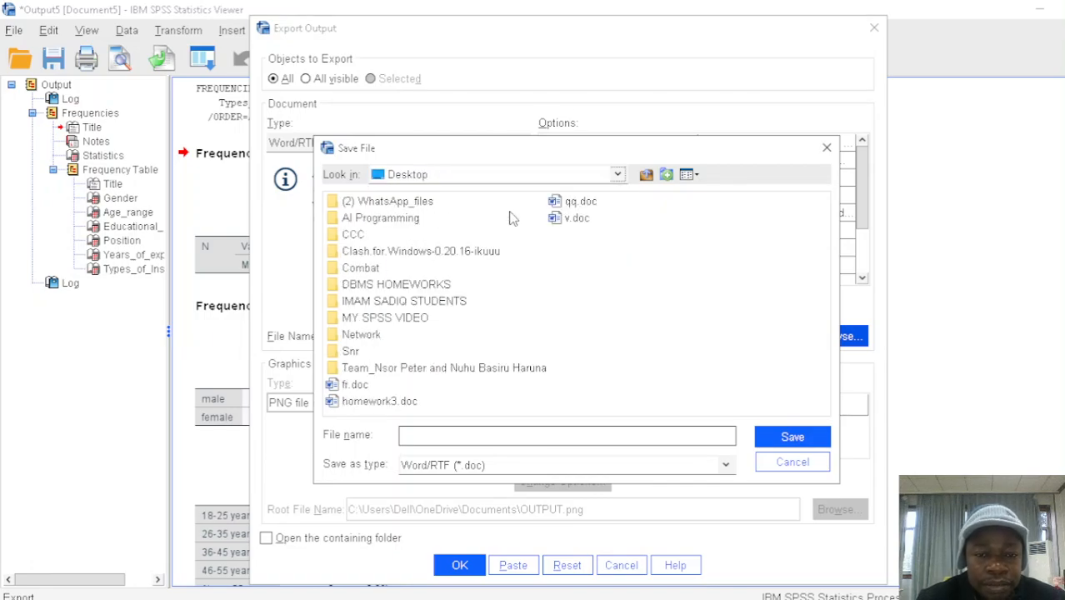
Name the export file "Frequency dis" and export the output
click(483, 438)
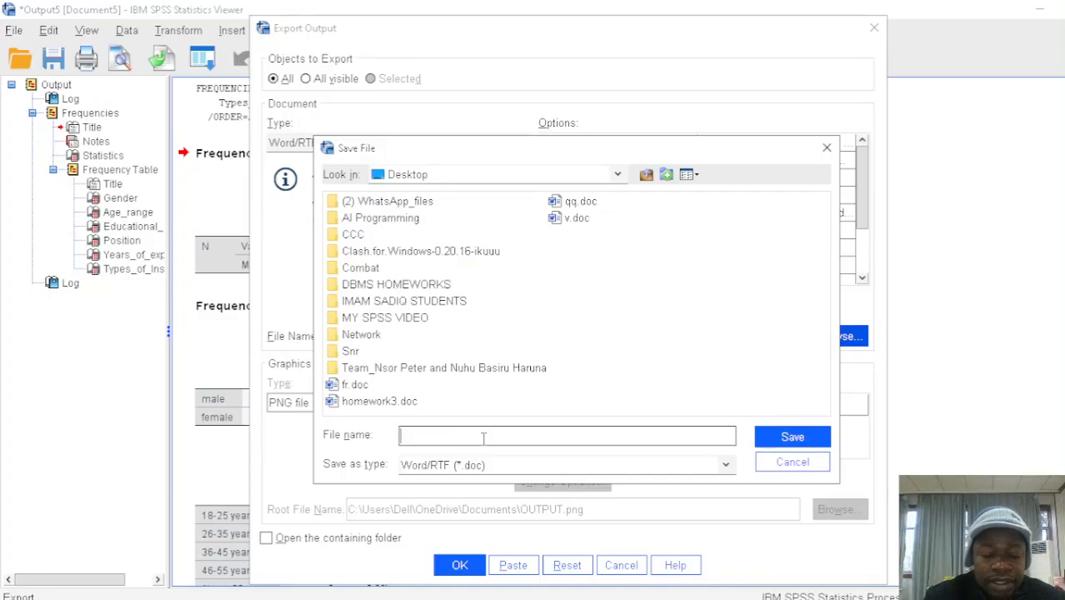
text(Fre)
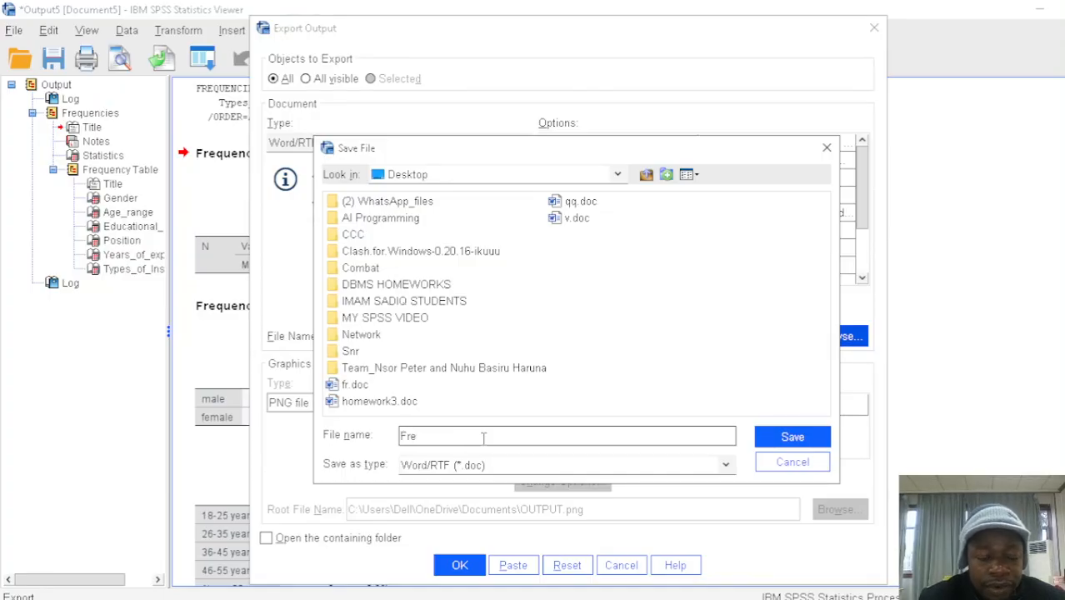
text(que)
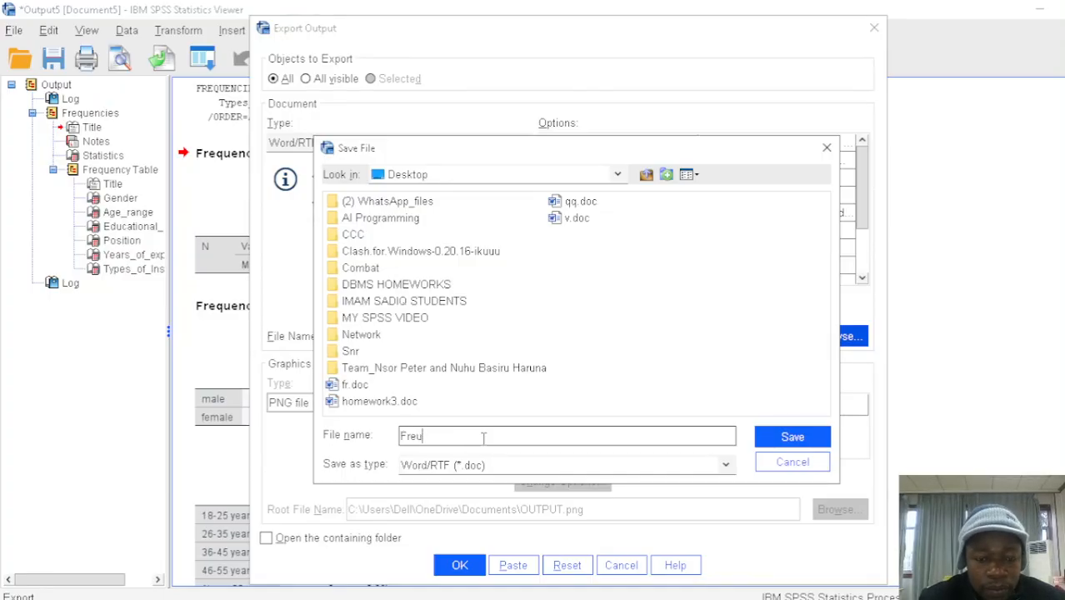
key(BackSpace)
key(BackSpace)
key(BackSpace)
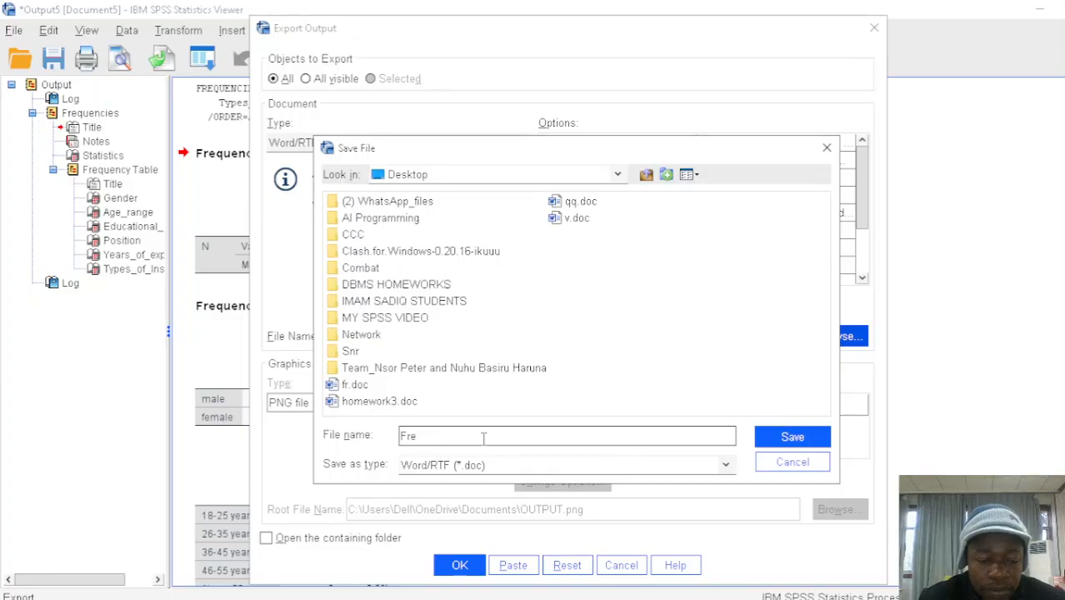
text(qu)
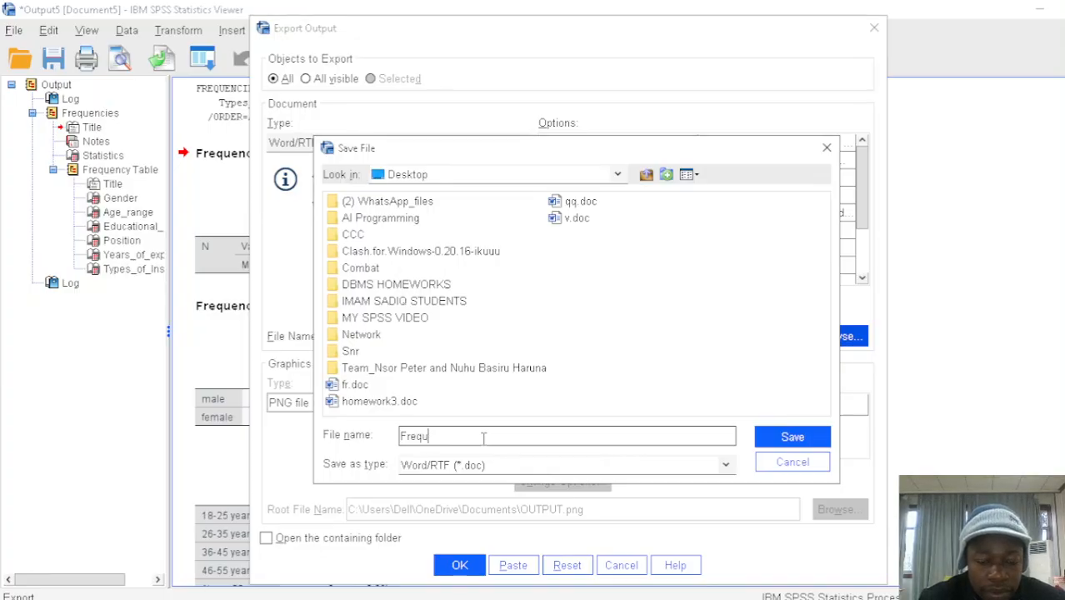
text(ency)
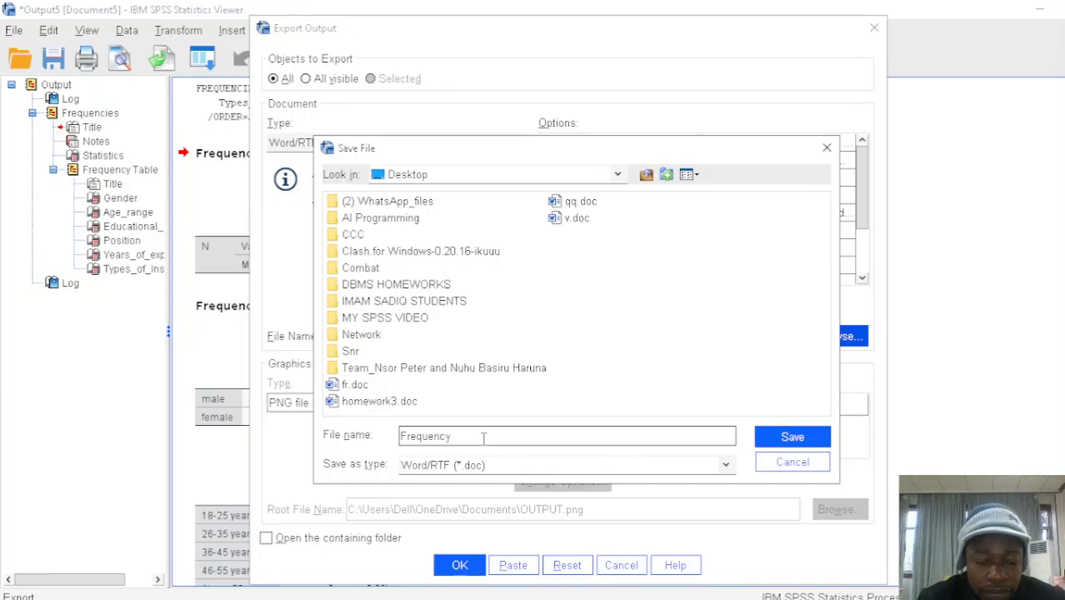
text( dis)
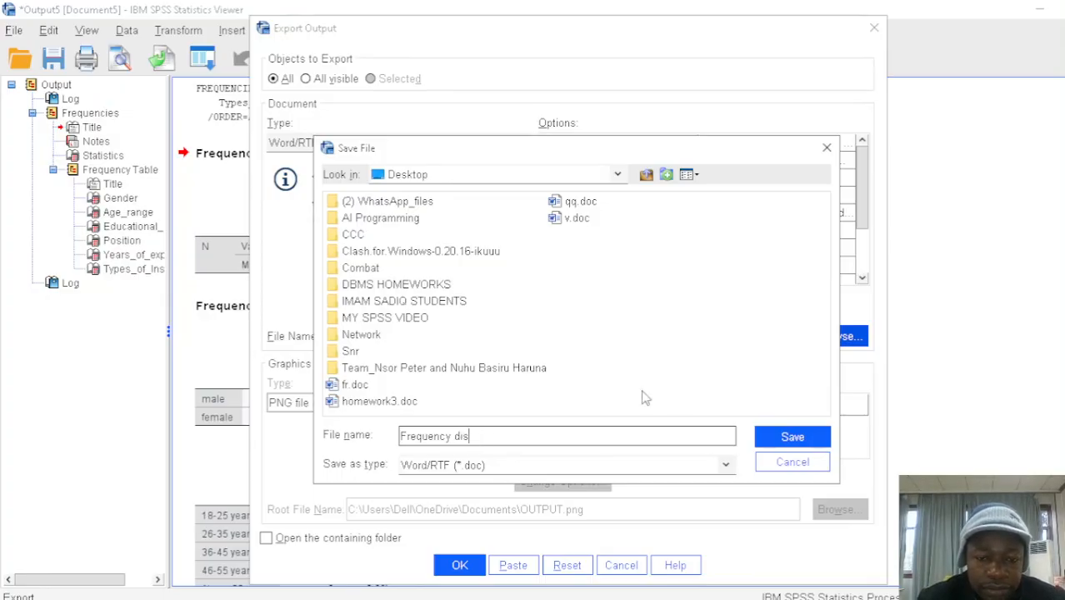
click(769, 438)
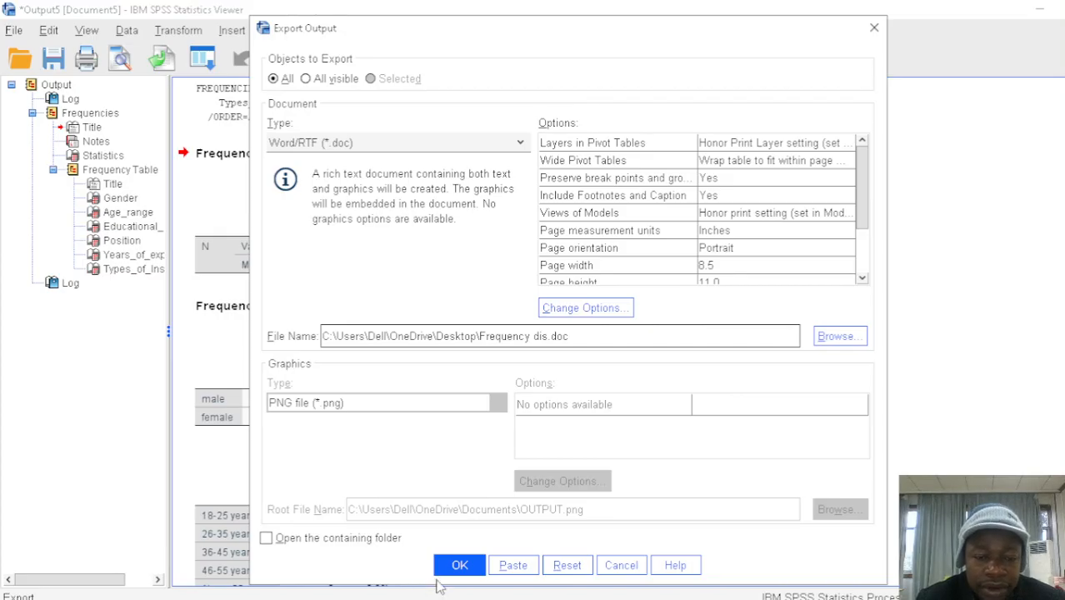
click(459, 566)
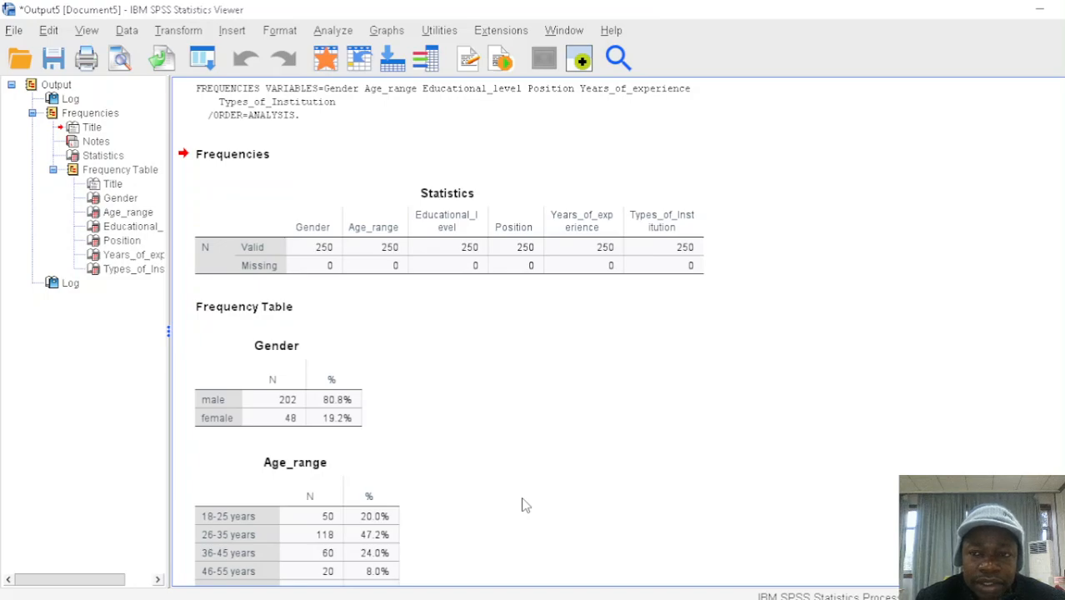
Minimize the open windows and open the exported Frequency dis document from the desktop in Word
click(1034, 15)
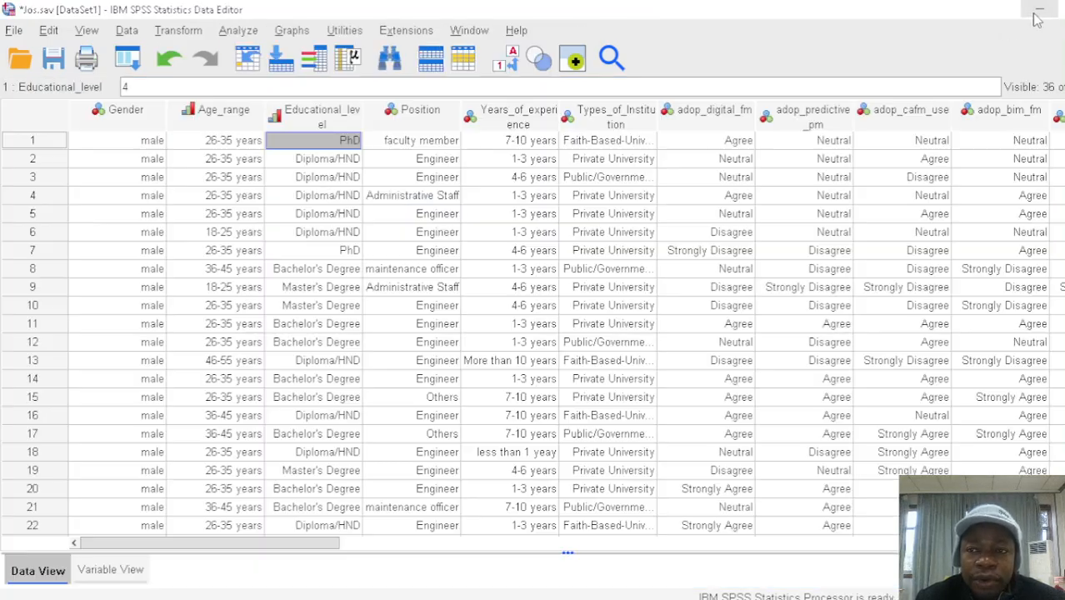
click(1037, 16)
click(1037, 17)
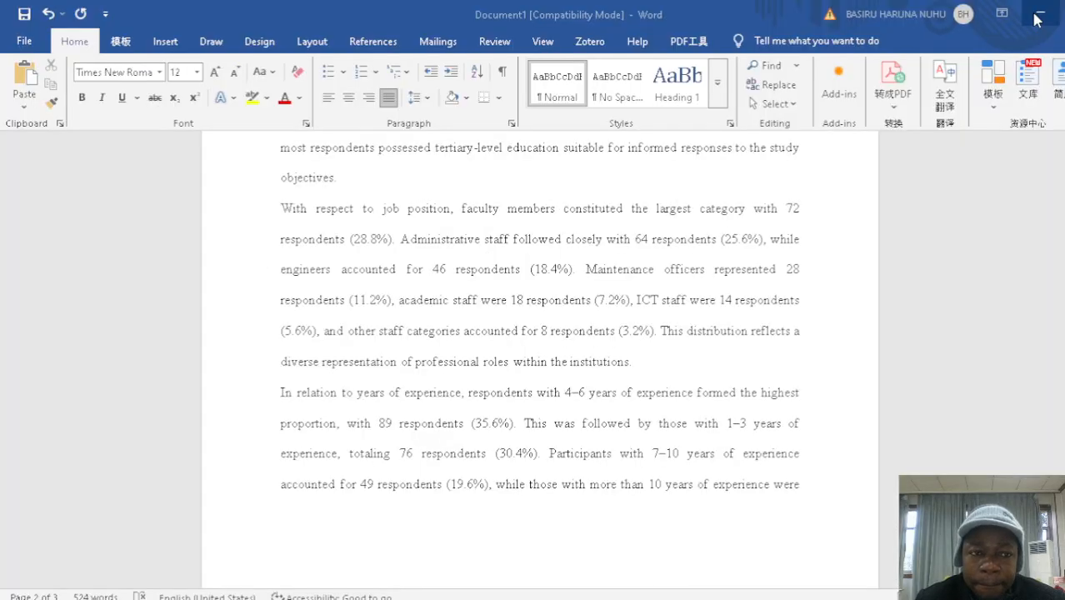
click(1037, 17)
click(1037, 17)
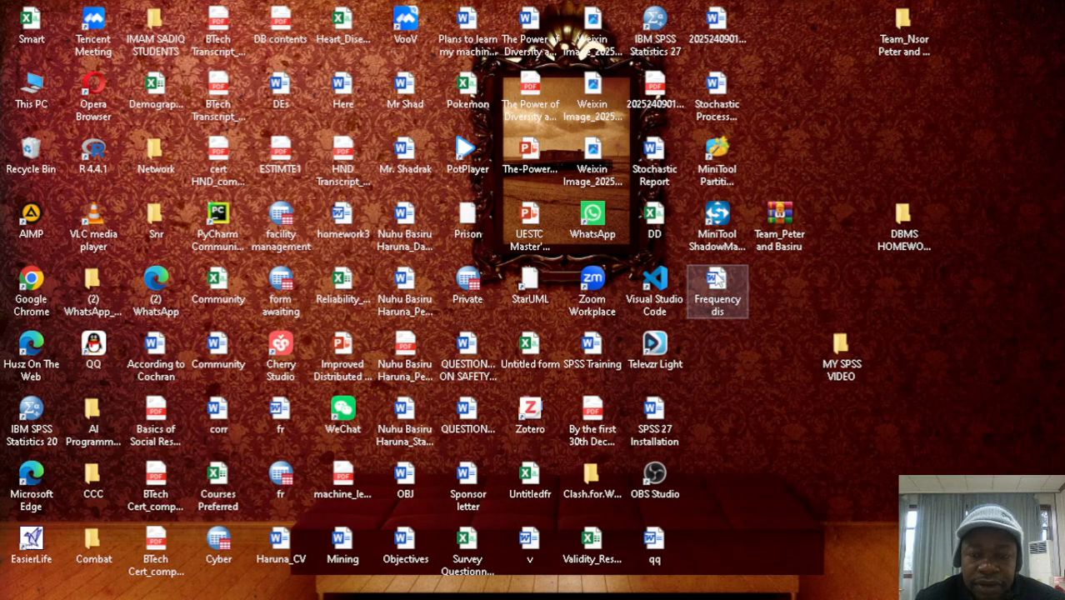
double_click(719, 280)
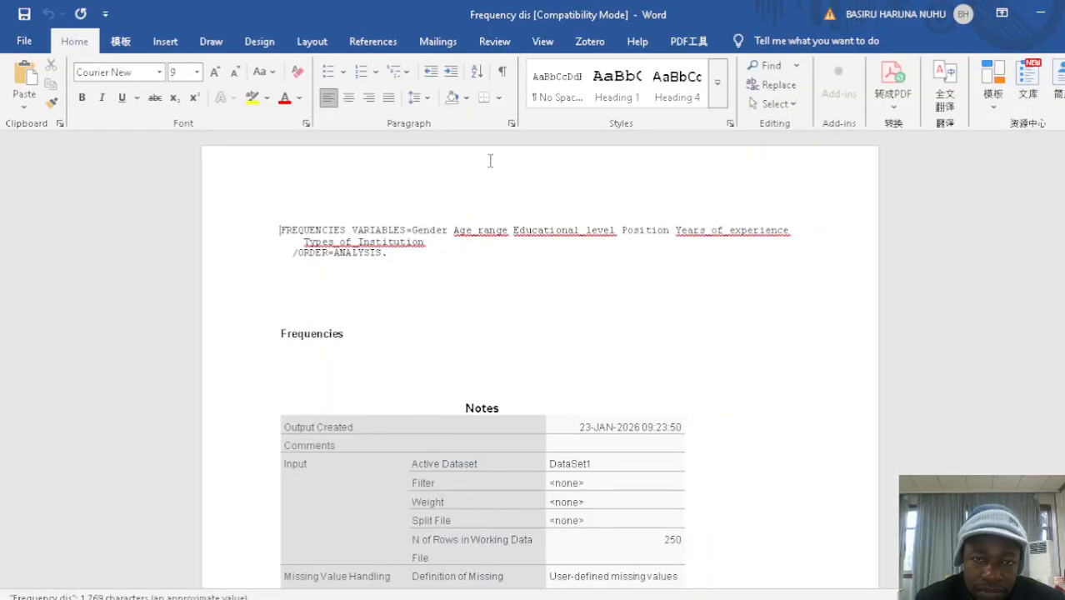
Delete everything above the Gender table, from the FREQUENCIES syntax through the Notes and Statistics tables and the Frequency Table heading
drag(1063, 182, 1064, 155)
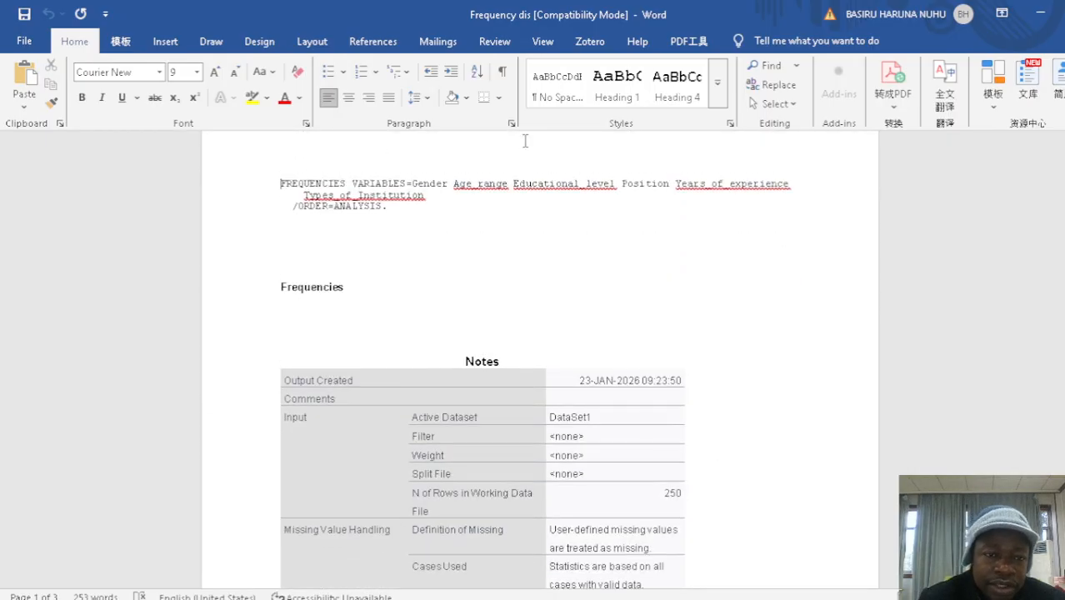
drag(288, 183, 598, 416)
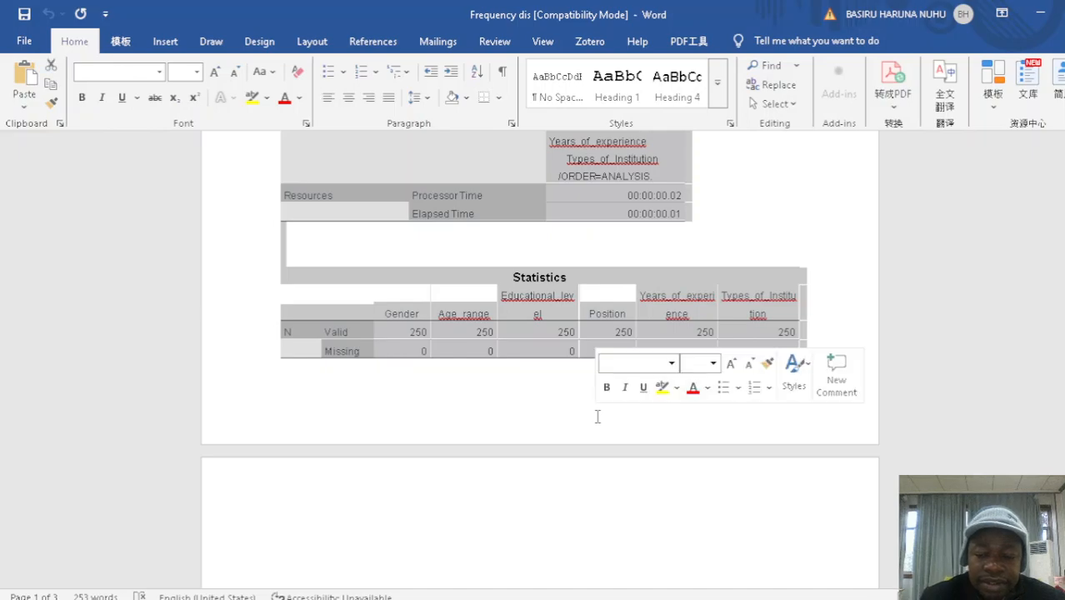
key(Delete)
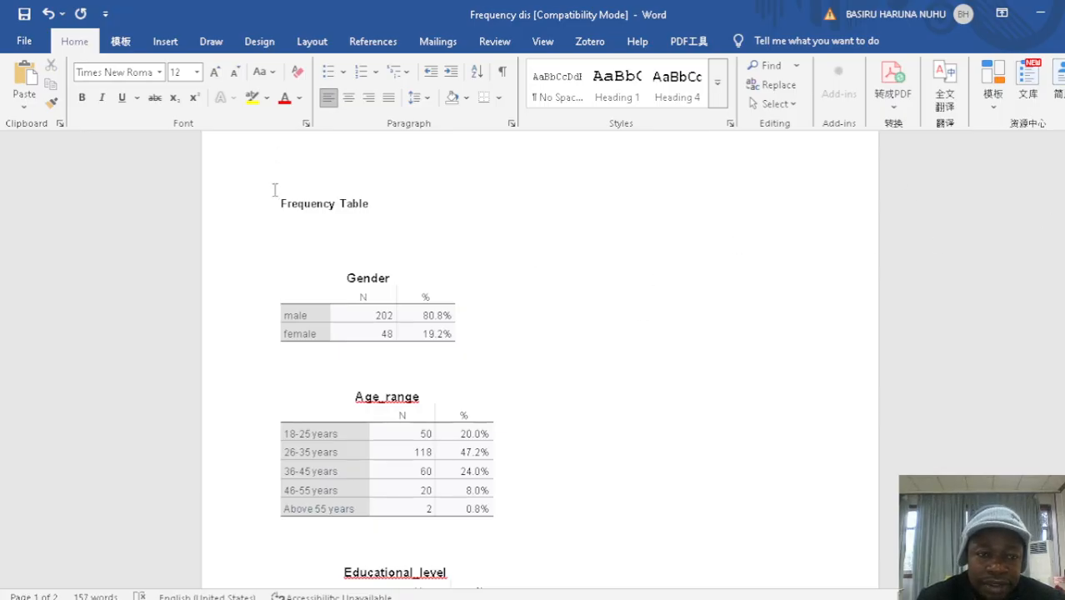
drag(281, 200, 380, 228)
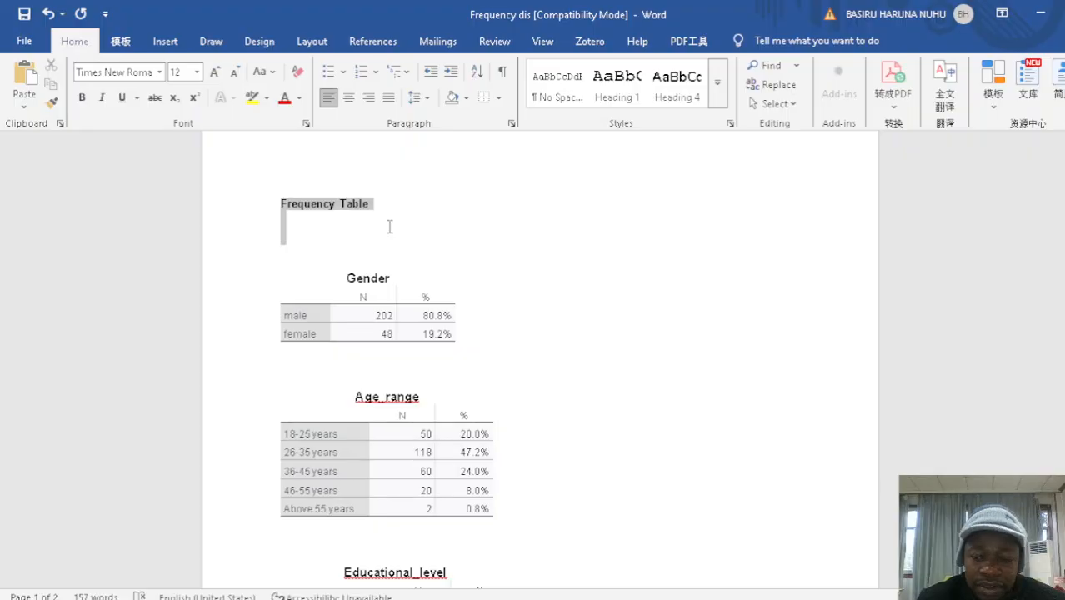
key(Delete)
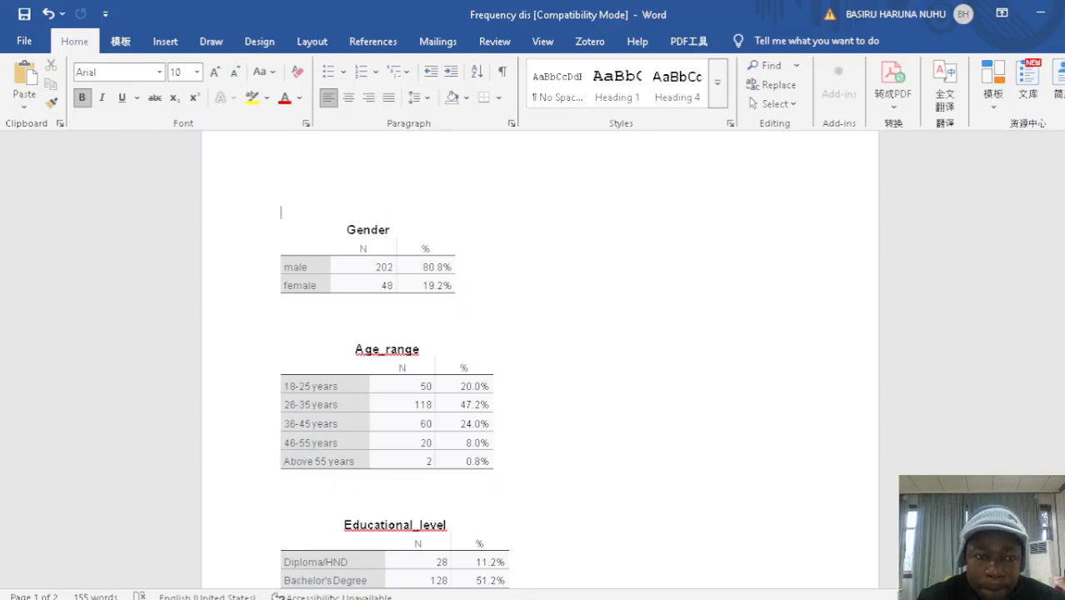
Add blank lines above the Gender table and insert a table with three columns and six rows there
key(Return)
key(Return)
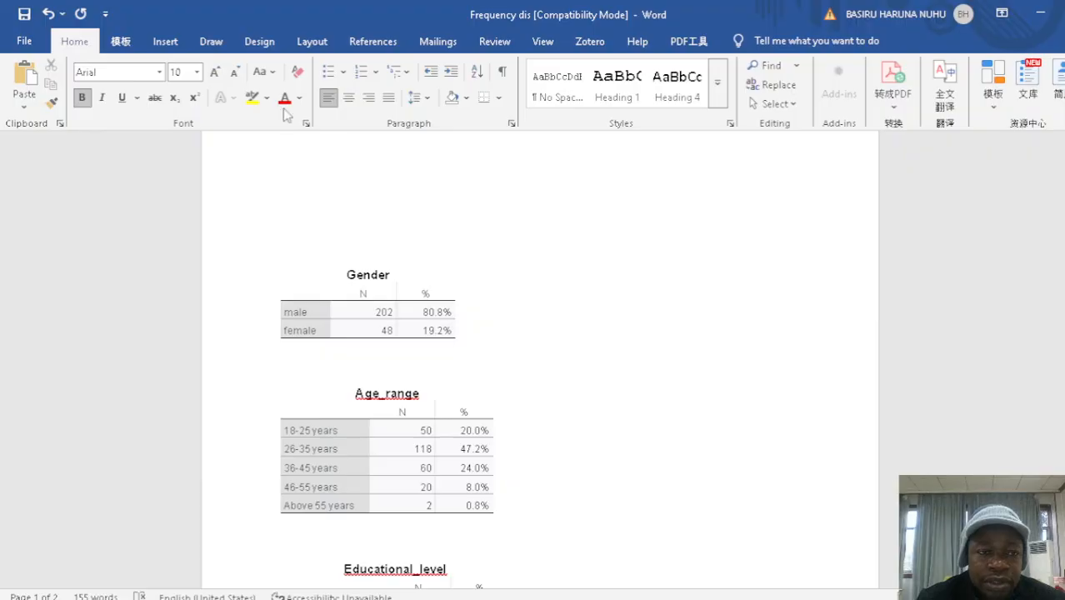
click(164, 44)
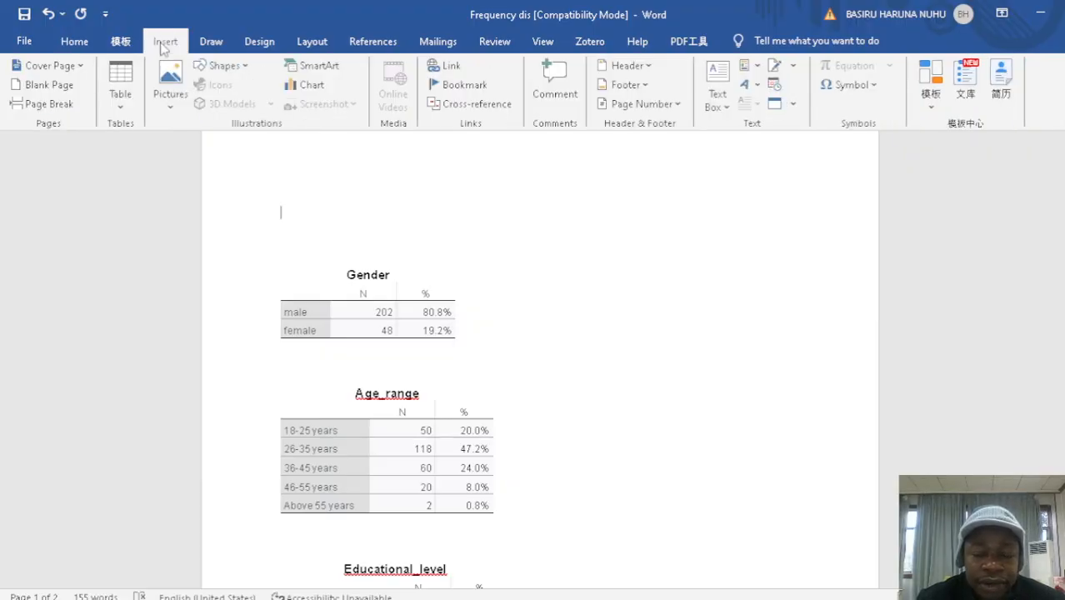
click(115, 82)
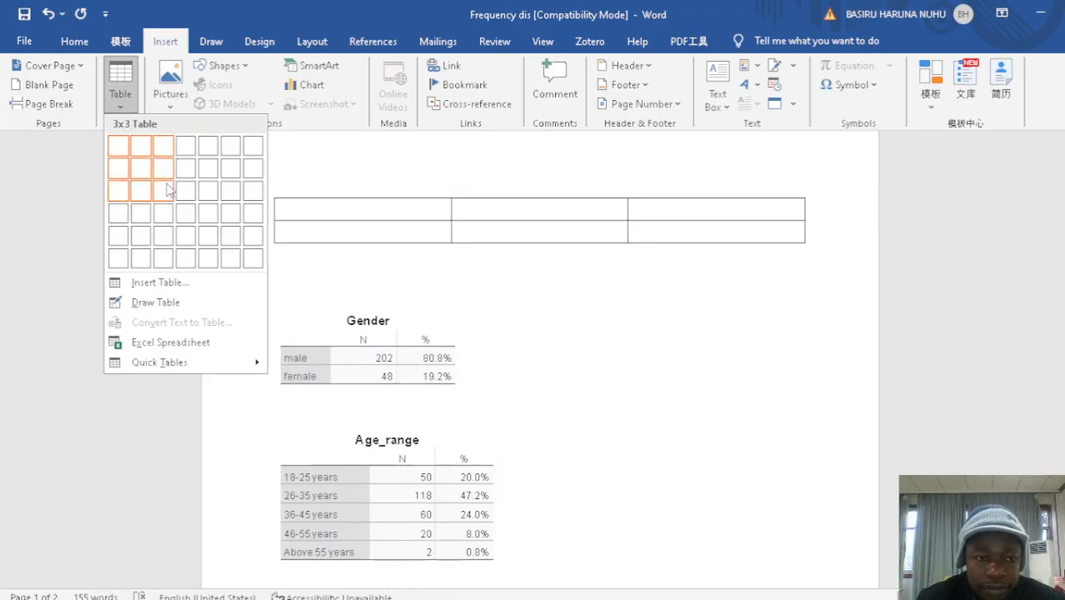
click(169, 260)
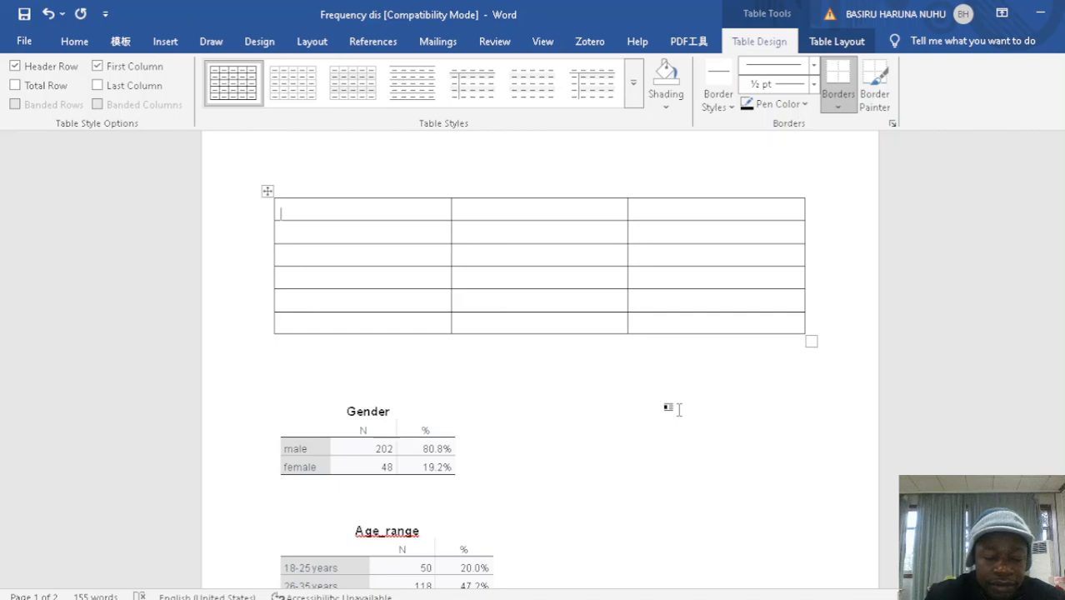
Enter the headings "Variables" and "Number of respondents" in the first two cells of the new table's header row
text(vari)
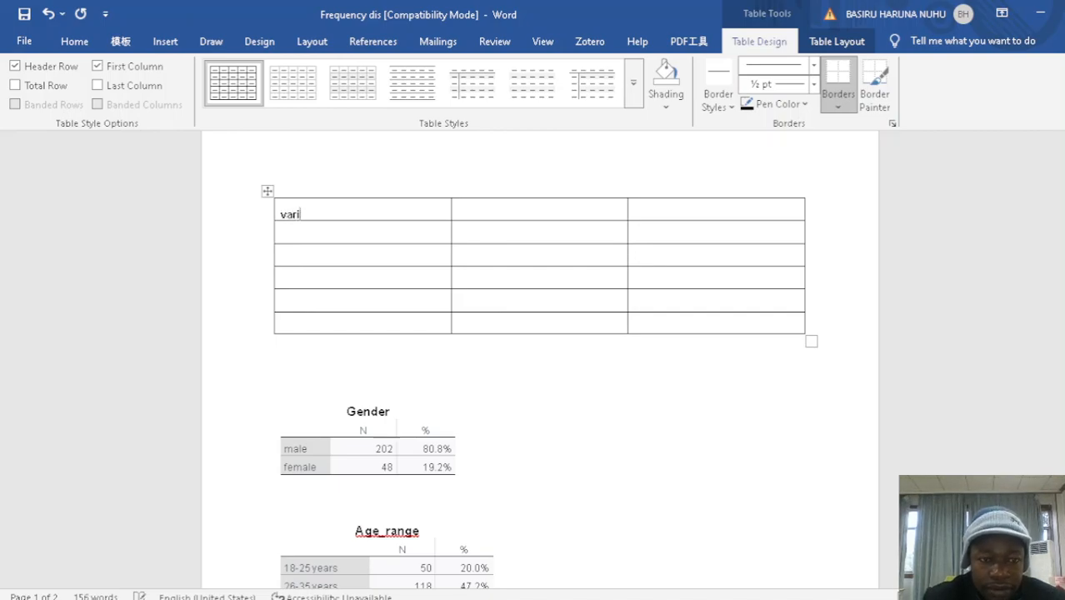
text(ables)
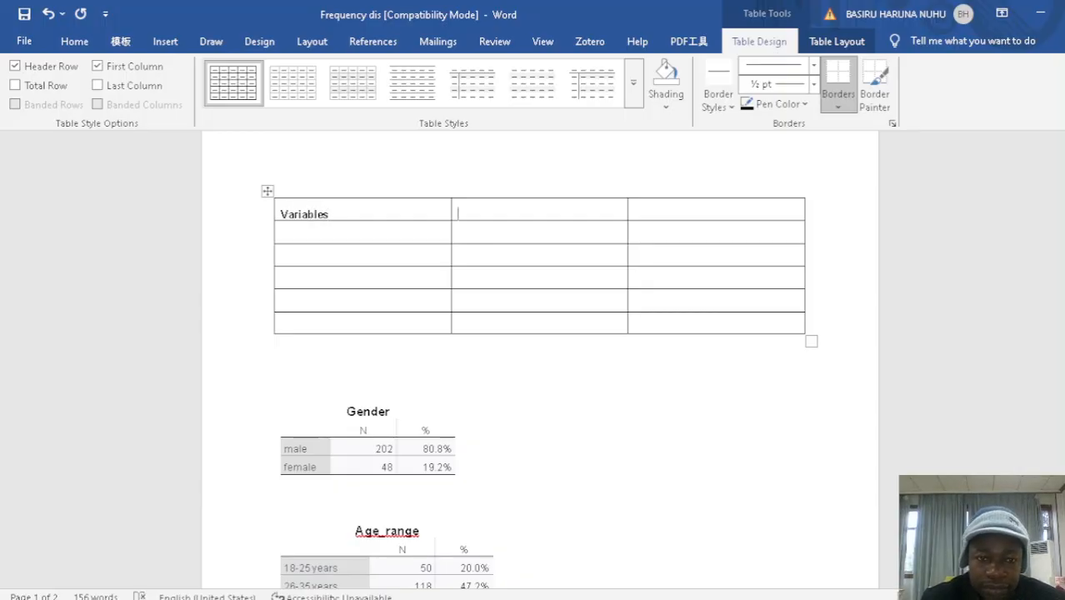
key(Tab)
text(Nu)
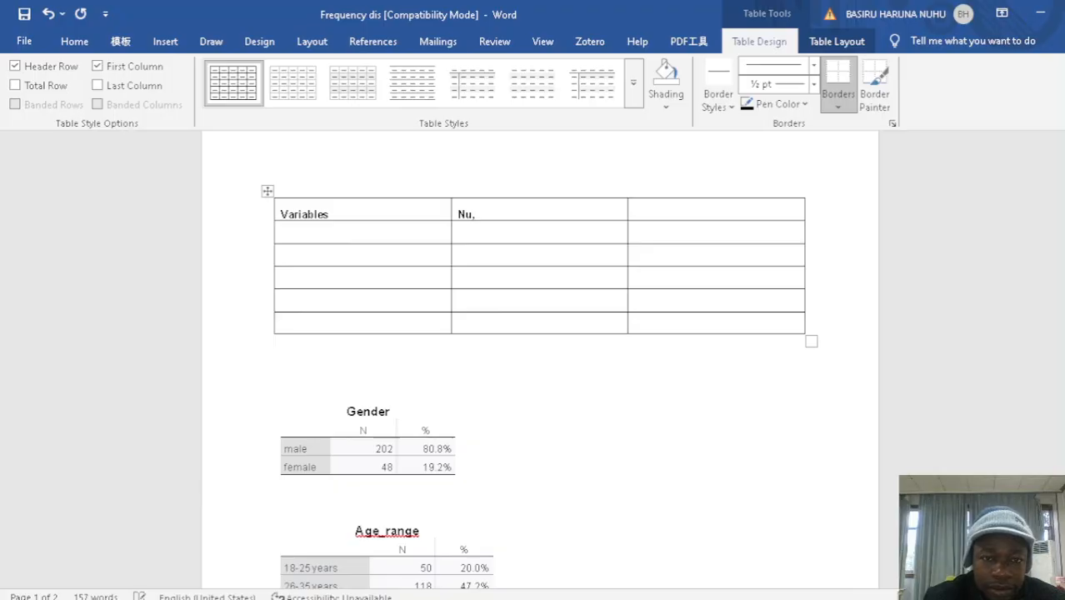
text(mber )
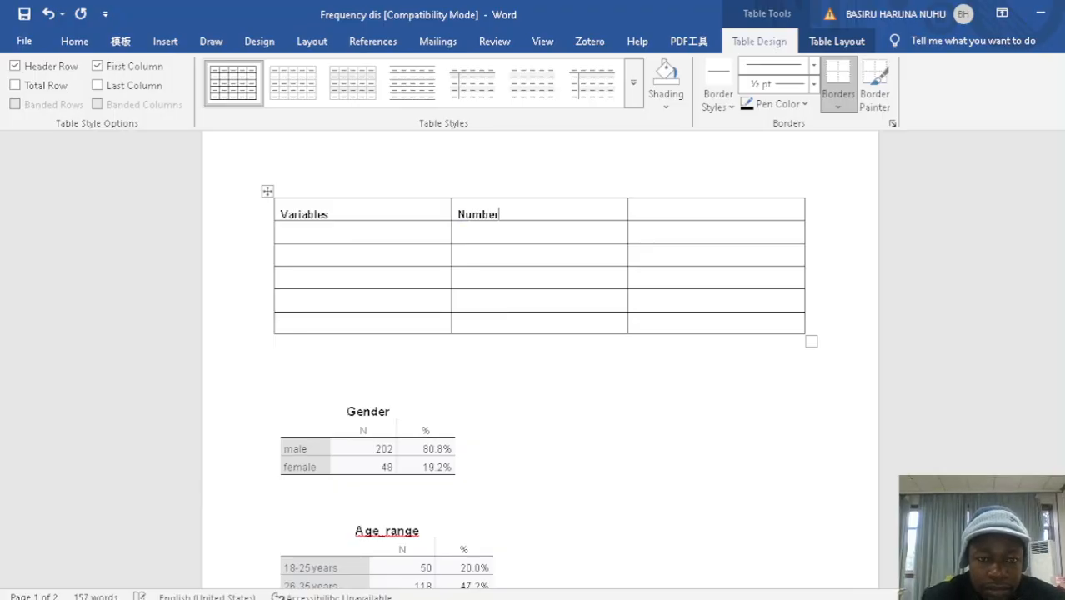
text(of re)
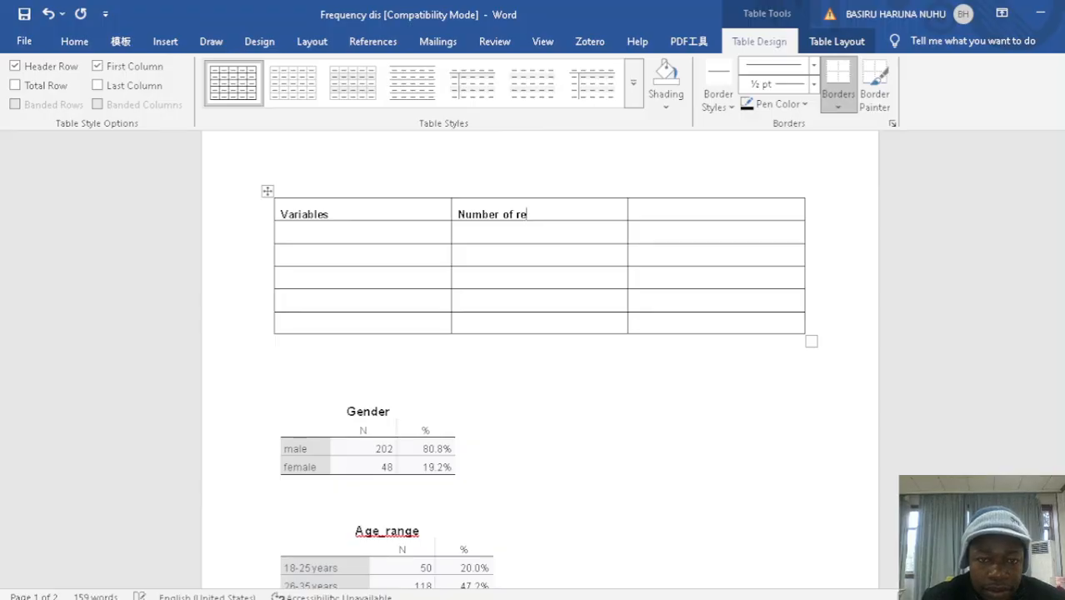
text(pondents)
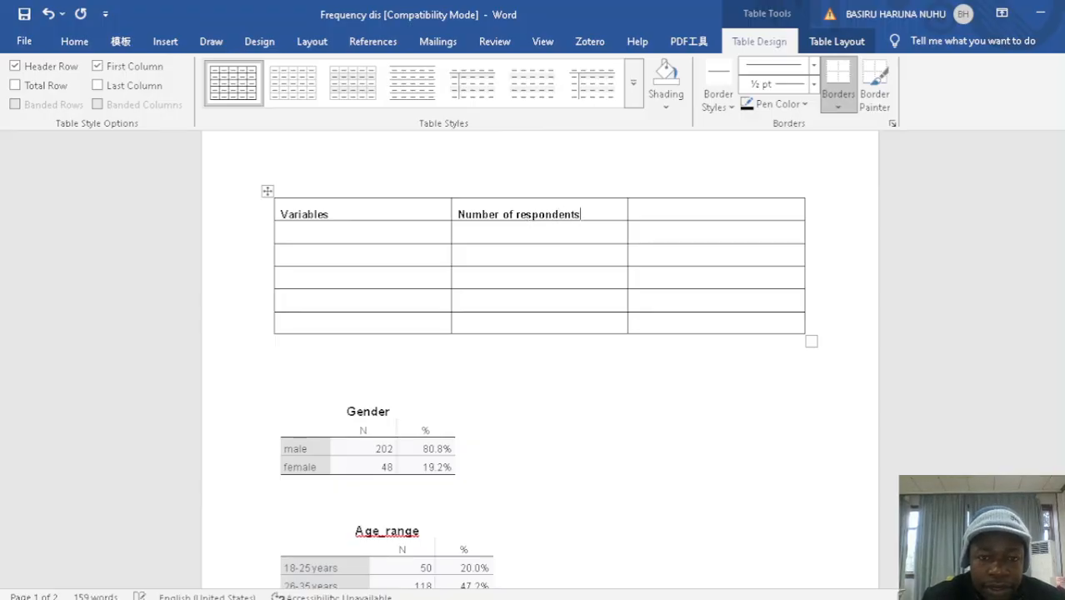
text(perce)
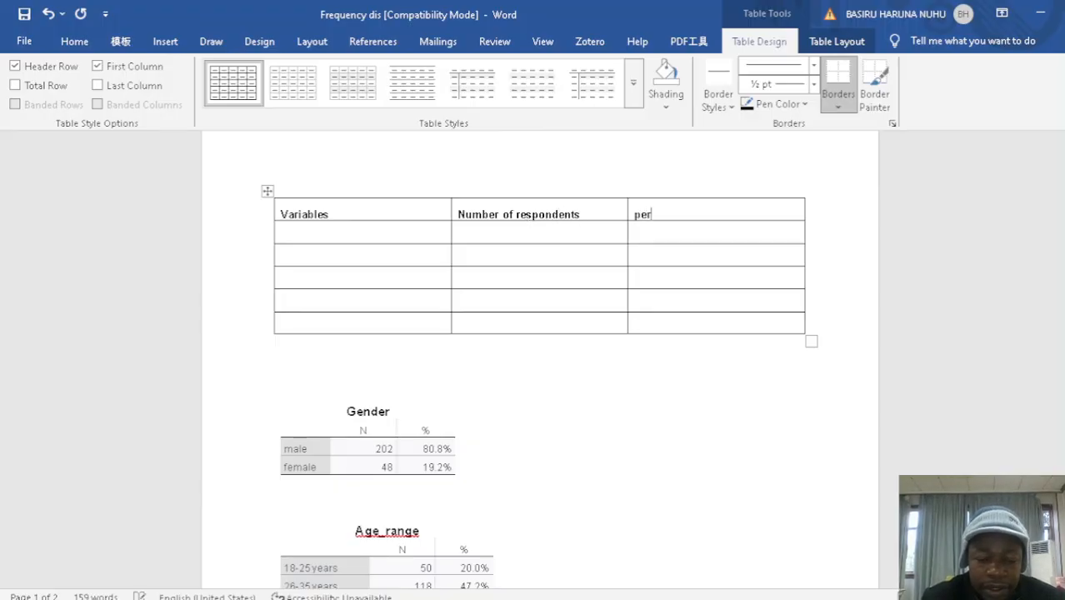
Enter "Percentage of respondents" as the heading of the table's third column
key(BackSpace)
key(BackSpace)
text(centage o)
text(f r)
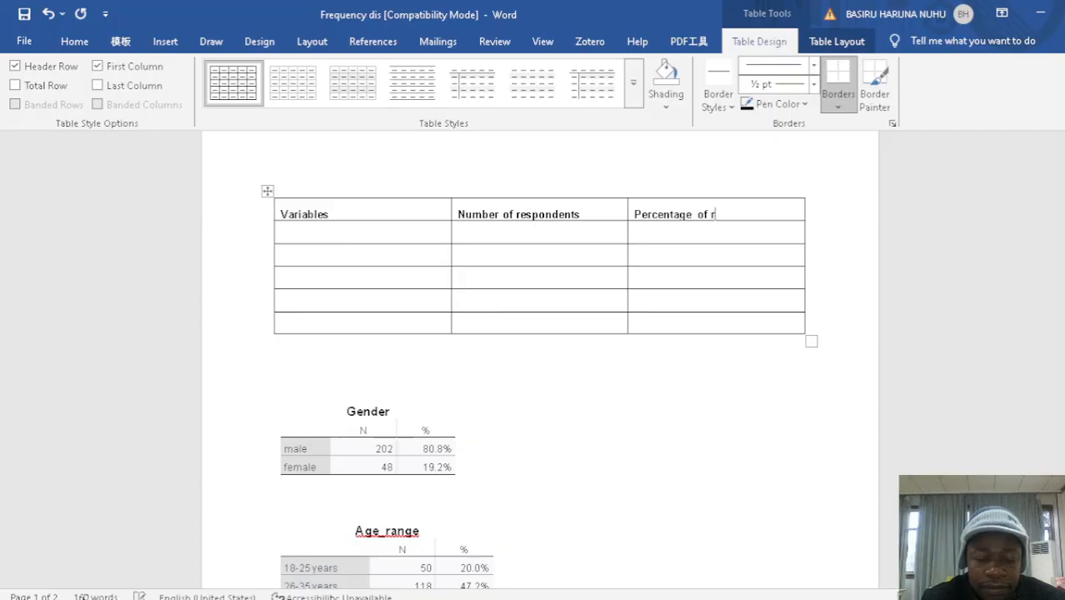
text(espondents)
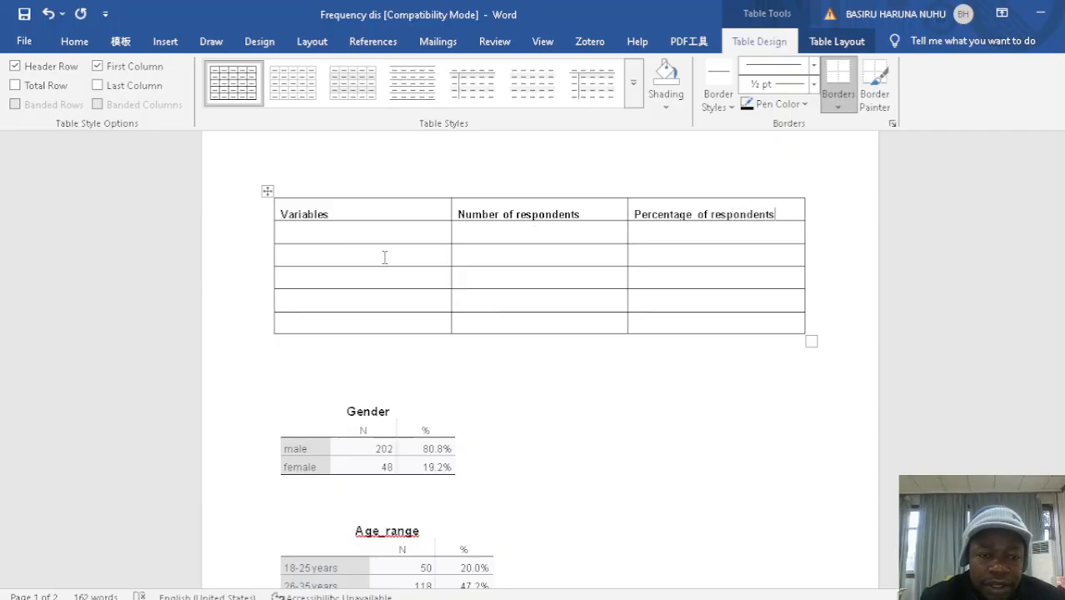
Label the first cell below the Variables heading "Gender:", with Male and Female on separate lines beneath it
click(352, 234)
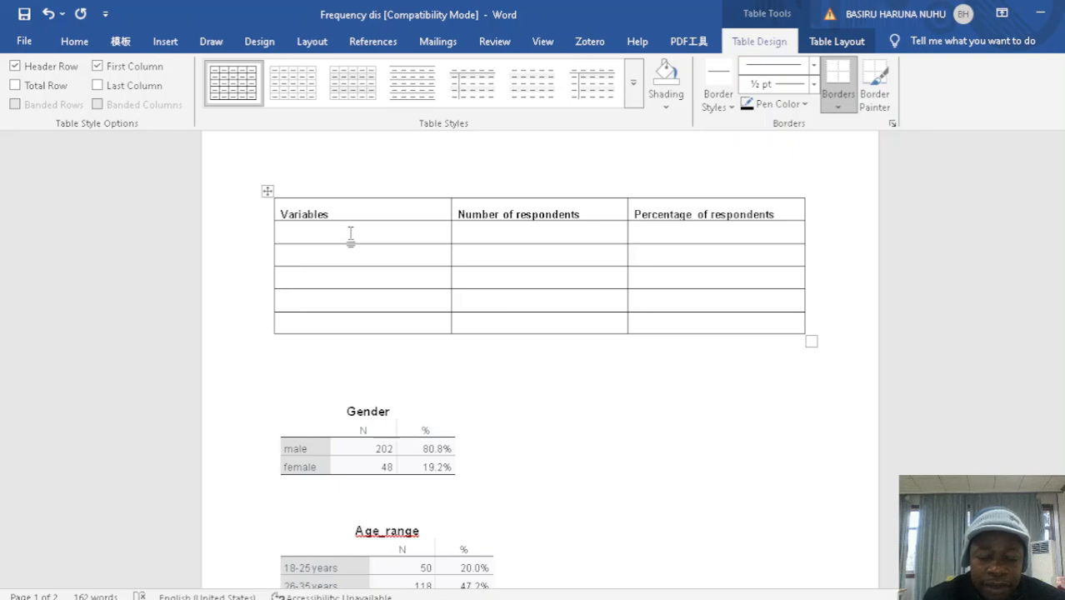
text(Gender)
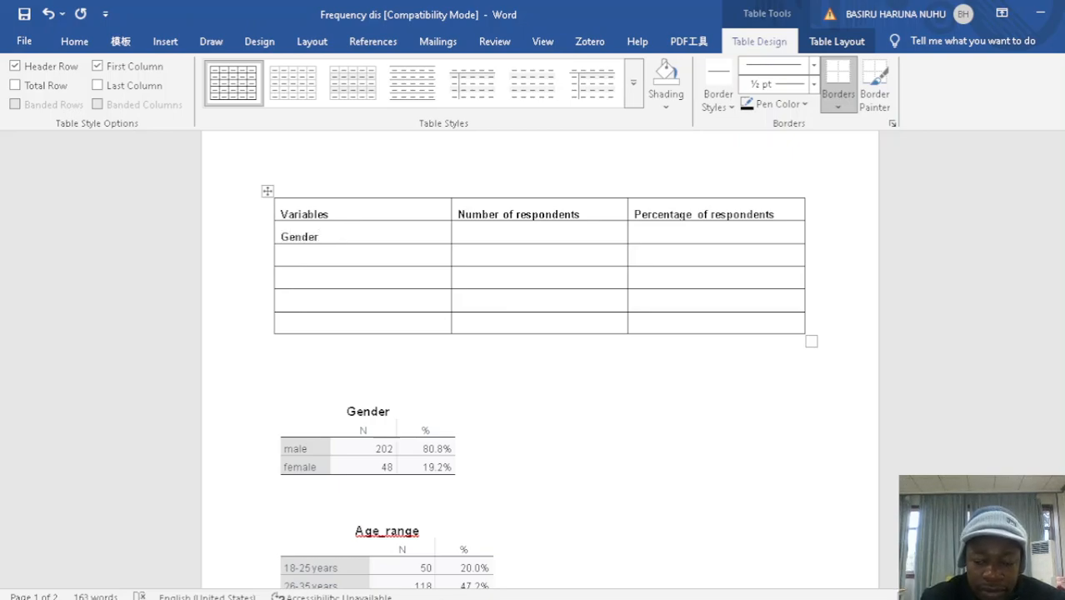
text(:)
key(Return)
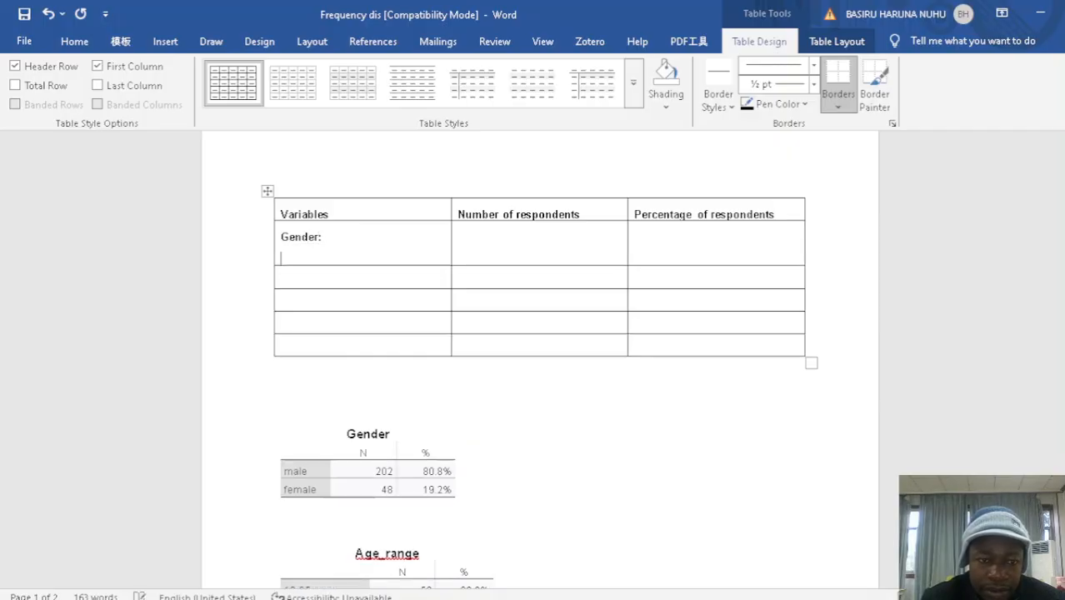
text(male)
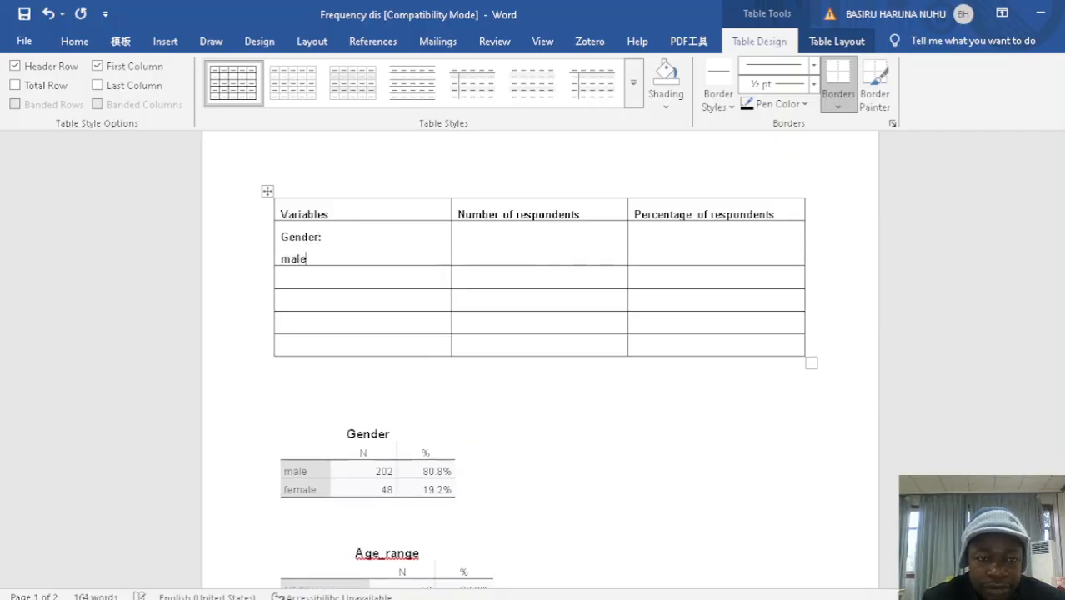
key(Return)
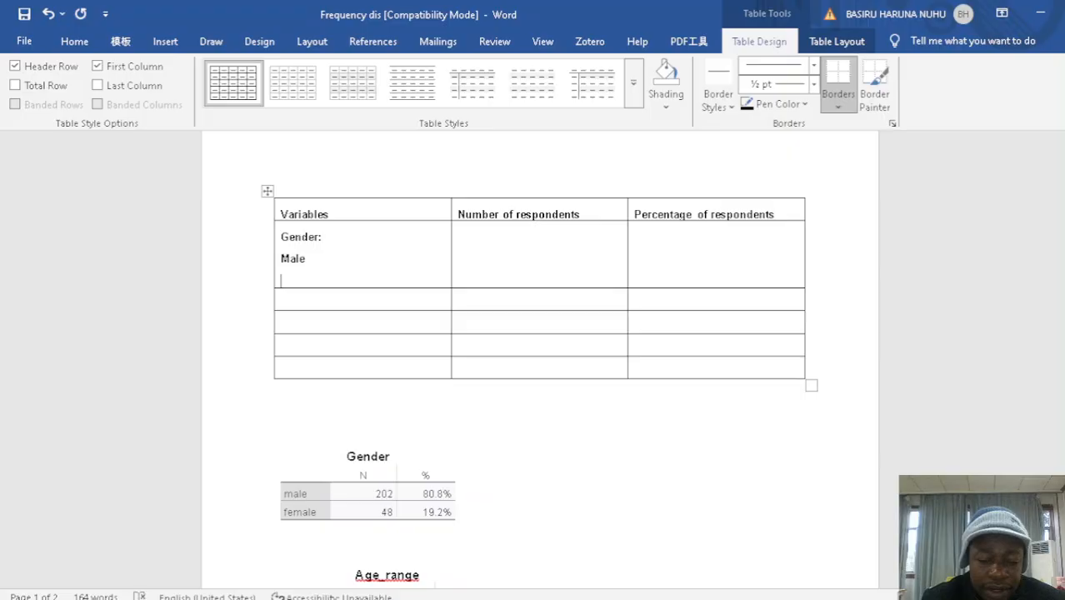
text(female)
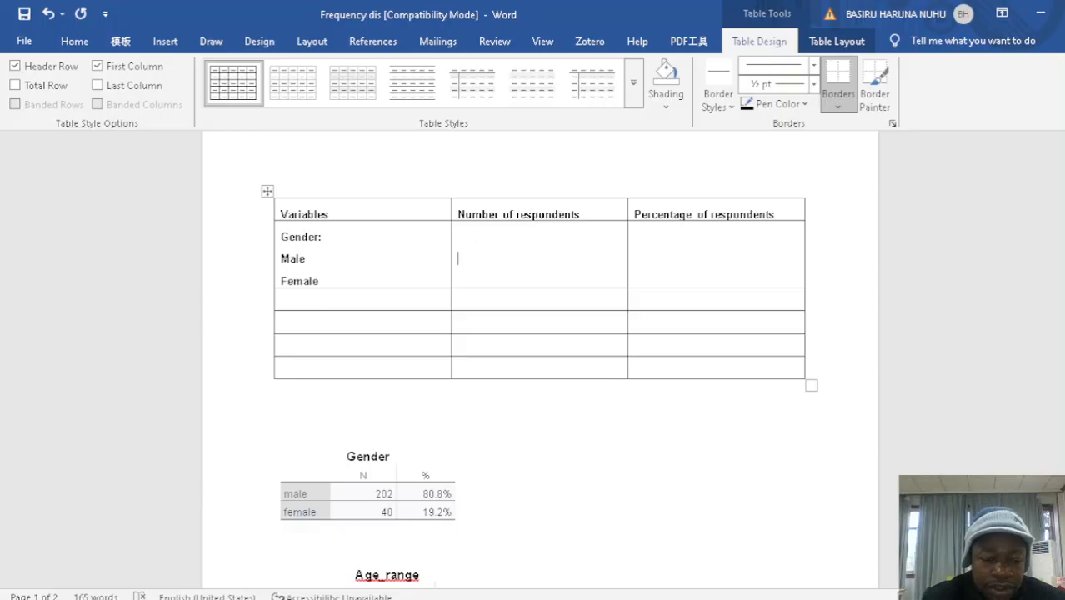
Fill in the gender figures: 202 respondents and 80.8 percent for Male, 48 respondents and 19.2 percent for Female
text(202 )
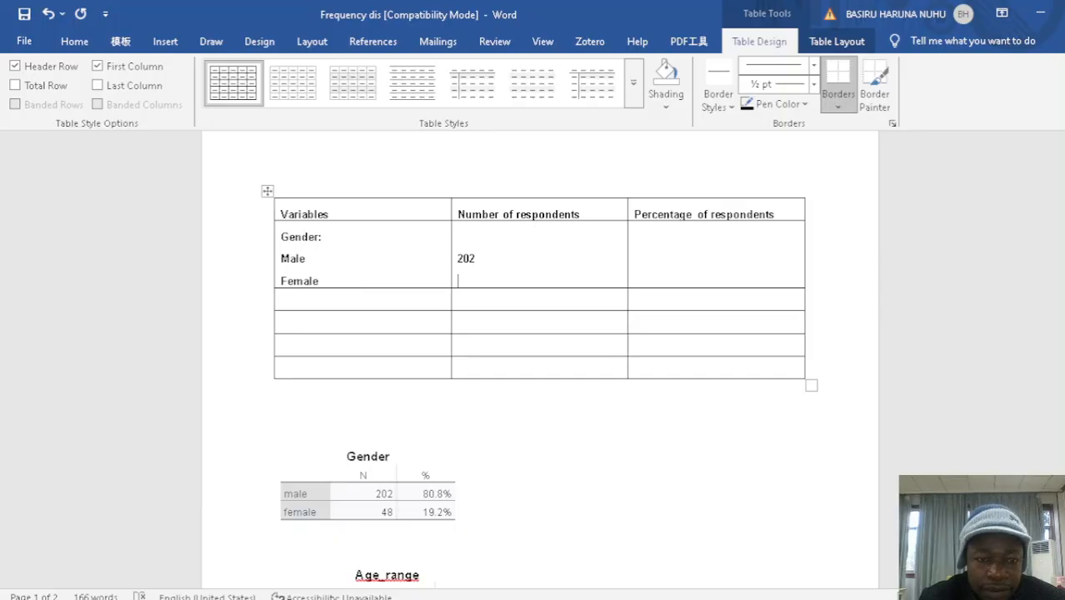
text(4)
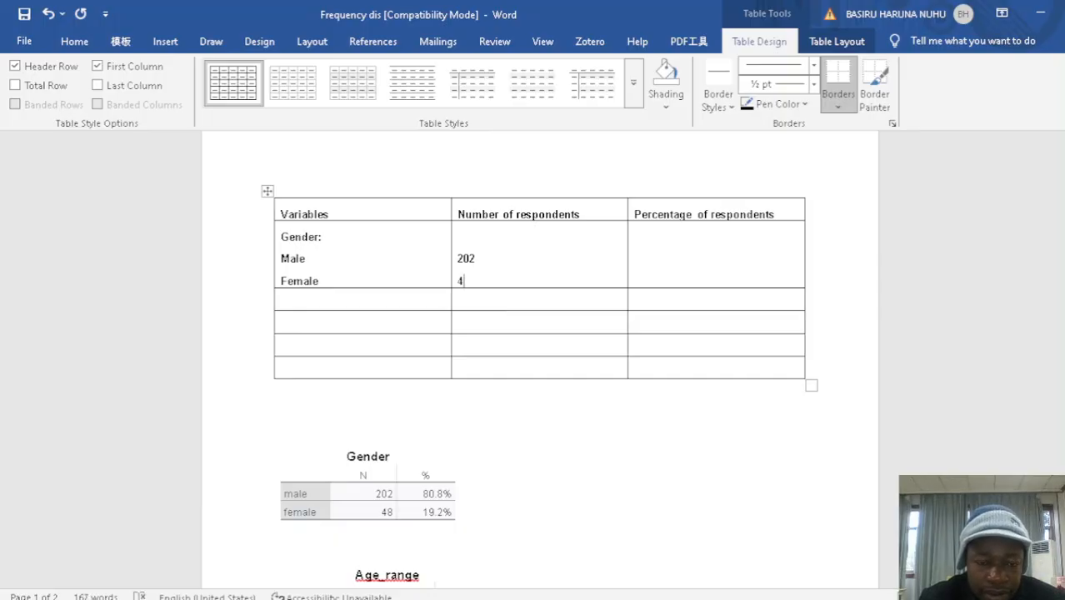
text(8)
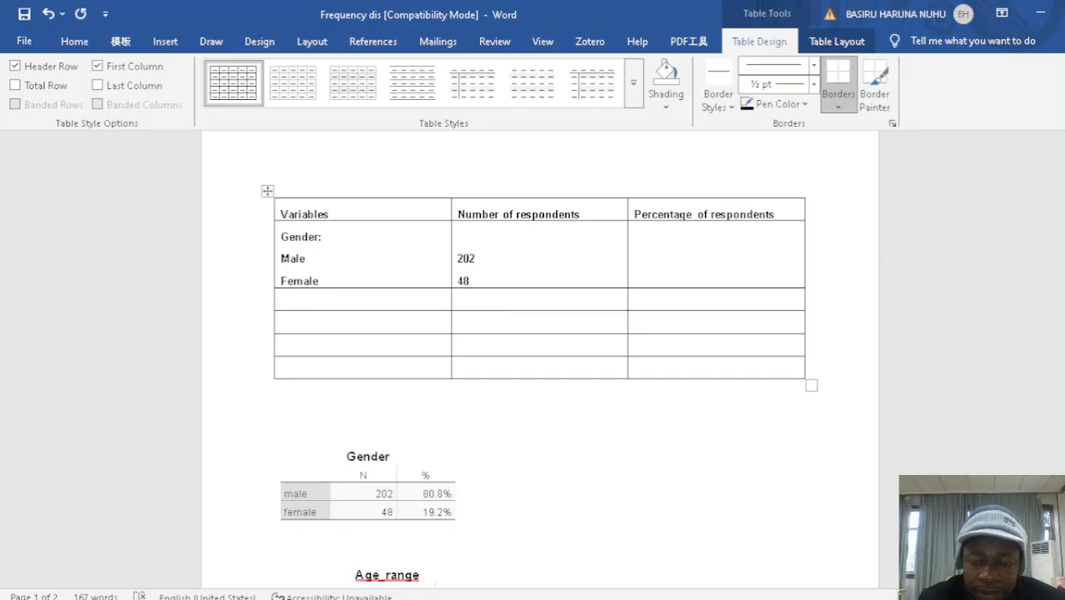
key(Return)
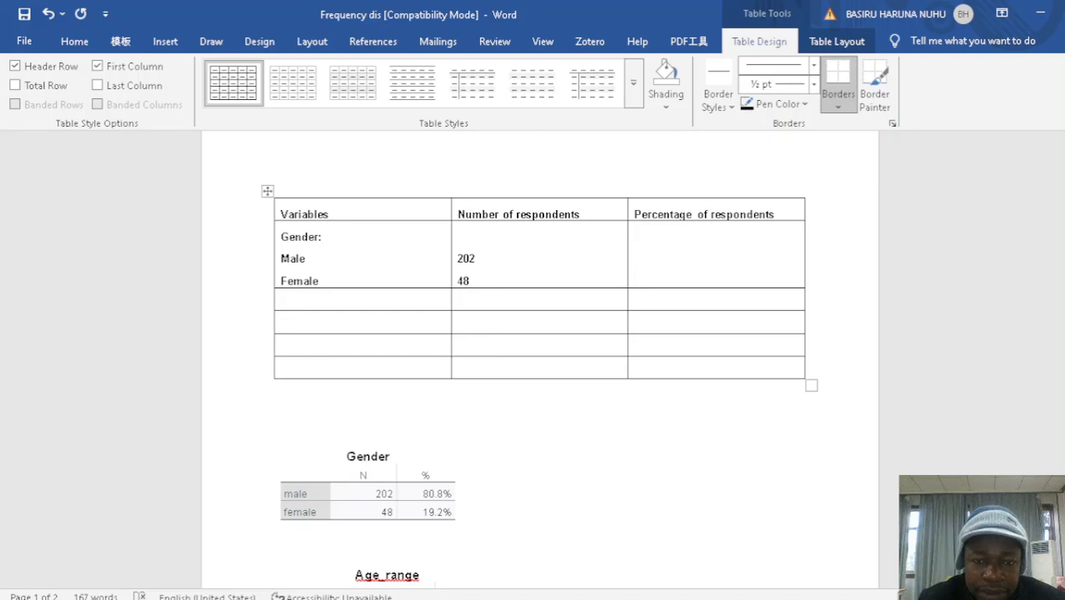
text(80)
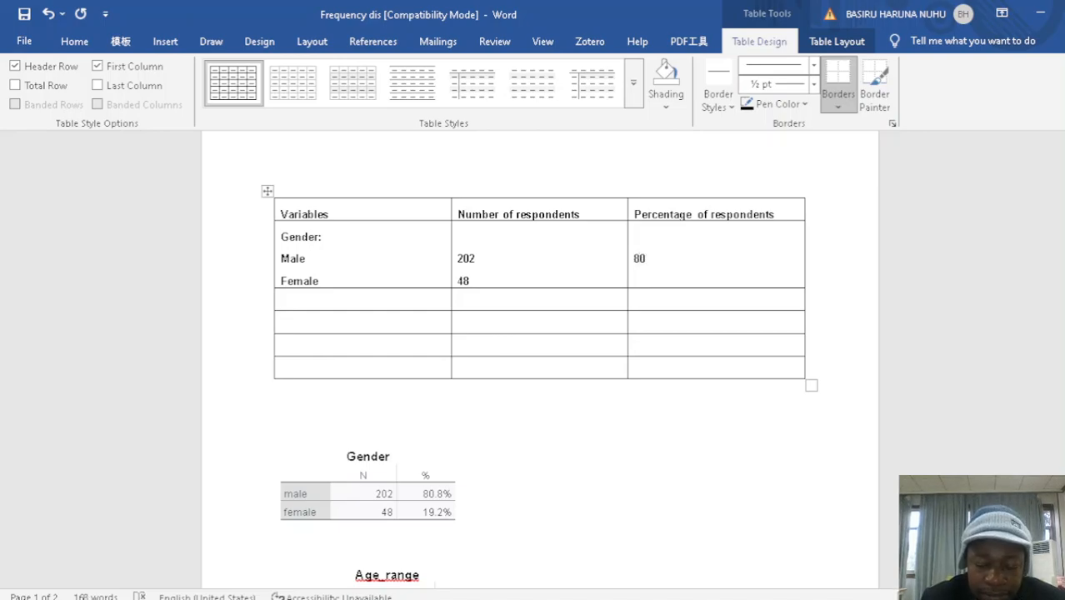
text(.8)
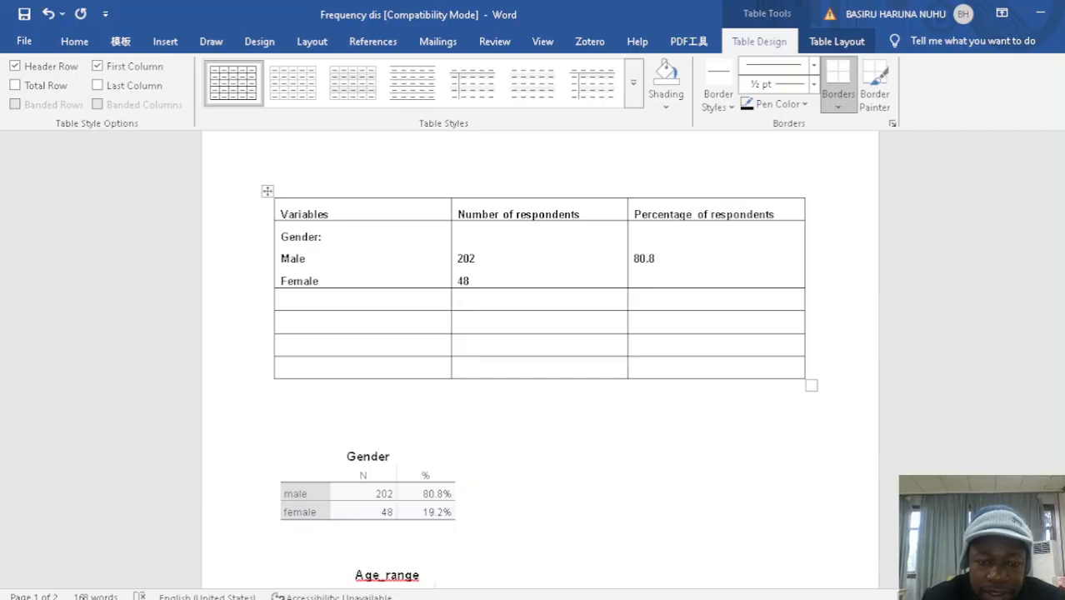
key(Return)
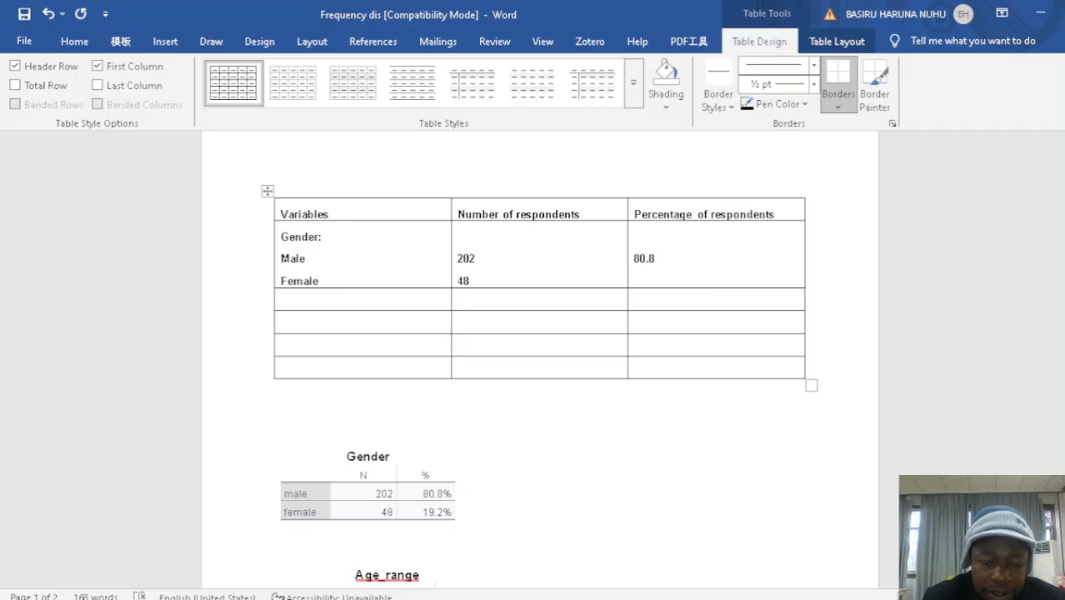
text(19)
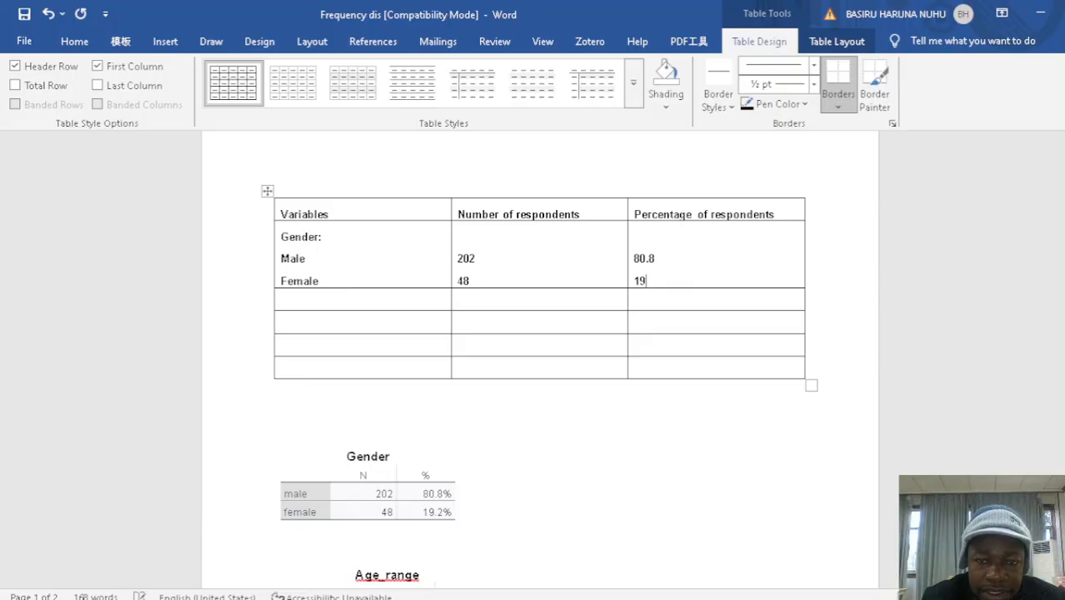
text(.2)
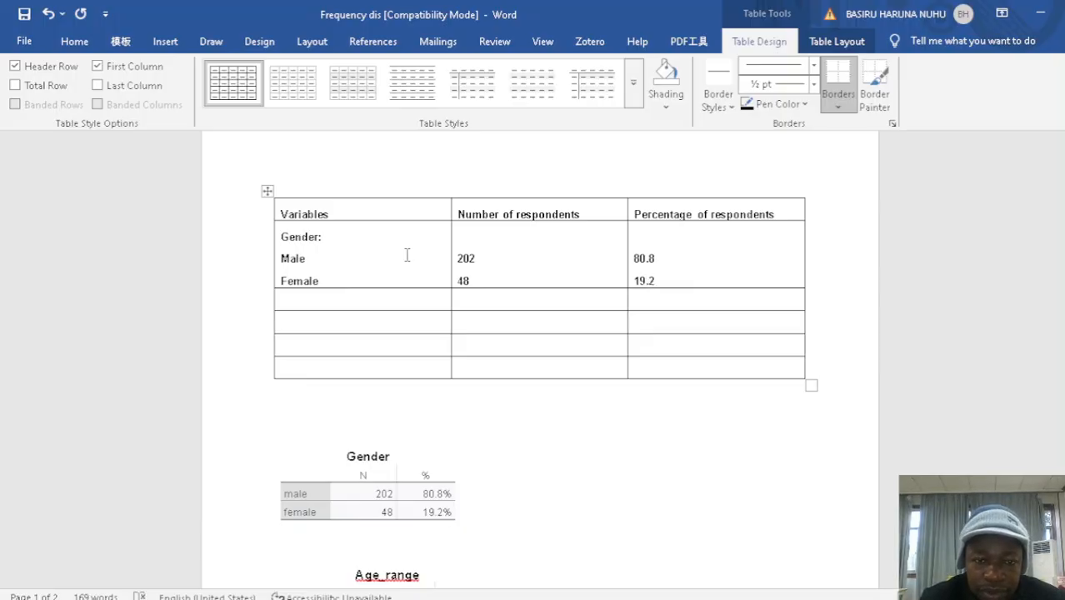
Delete the exported Gender table and the blank lines between it and the Age_range table
click(353, 302)
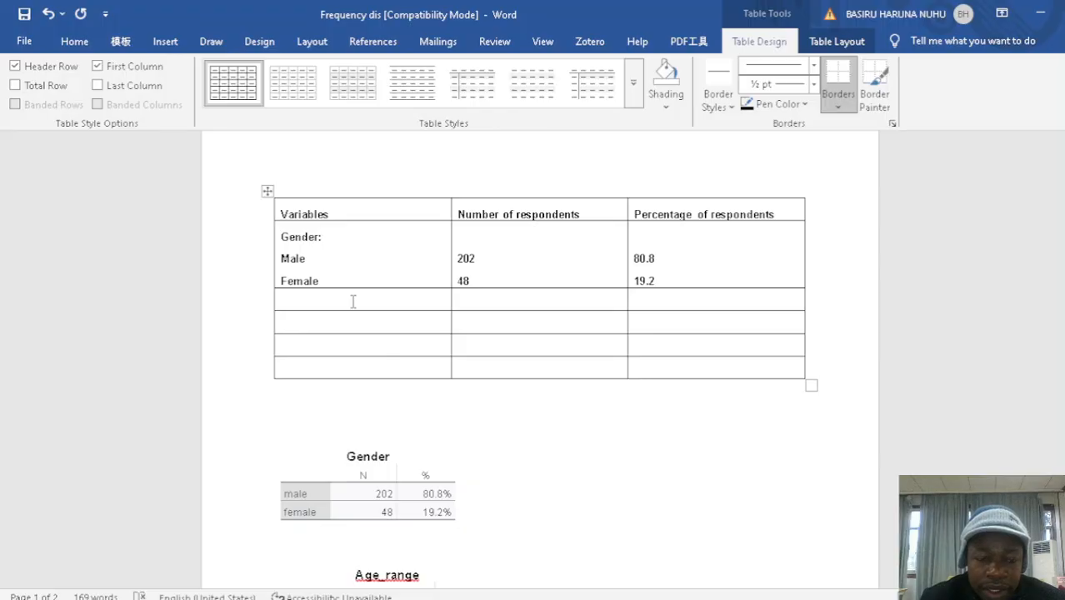
click(298, 493)
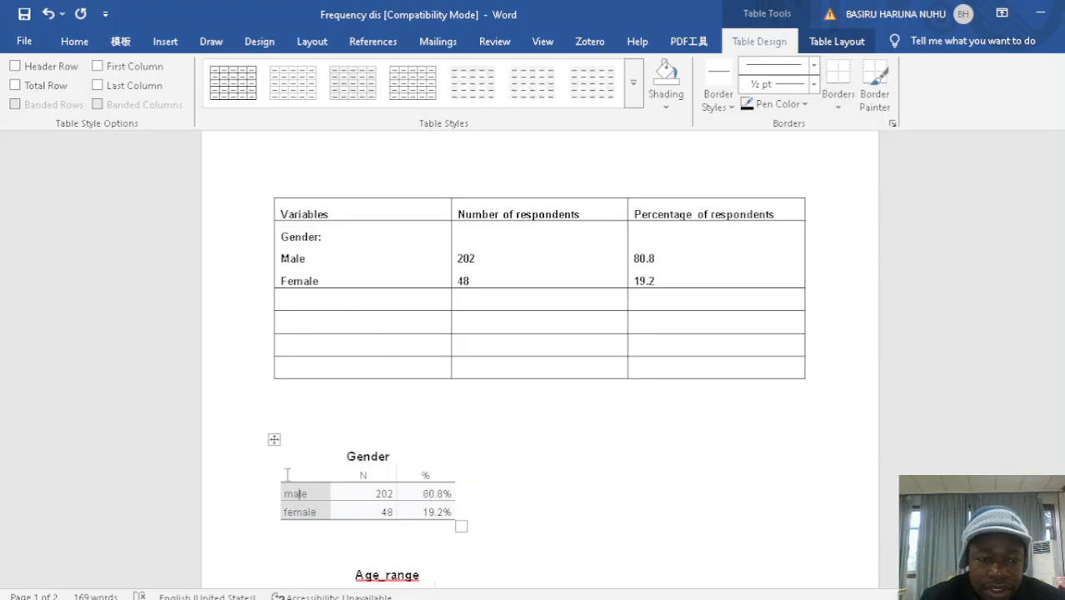
click(275, 439)
key(BackSpace)
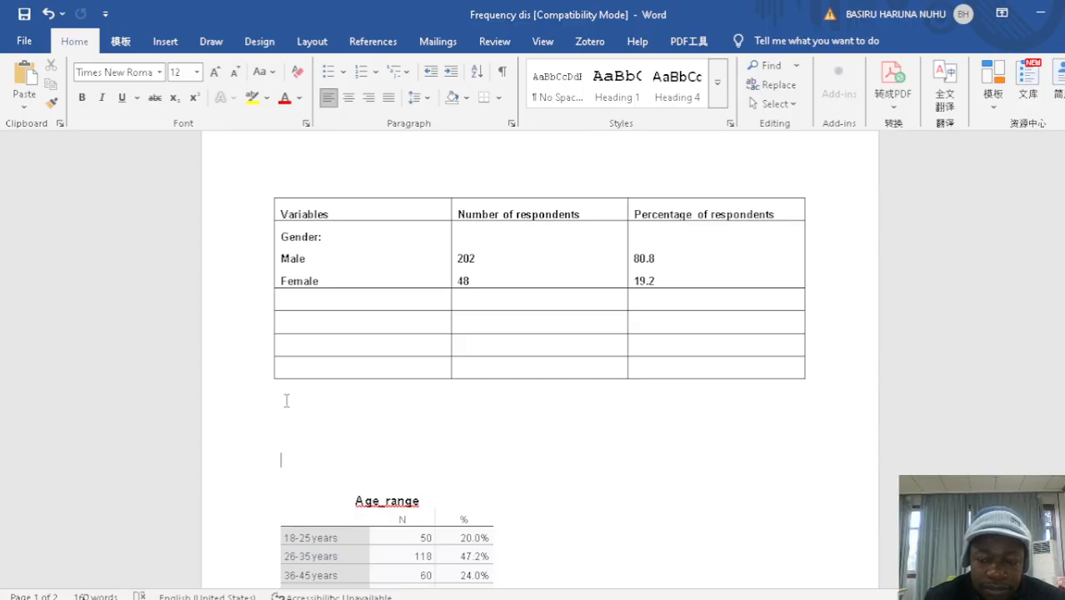
key(Delete)
key(Delete)
key(Delete)
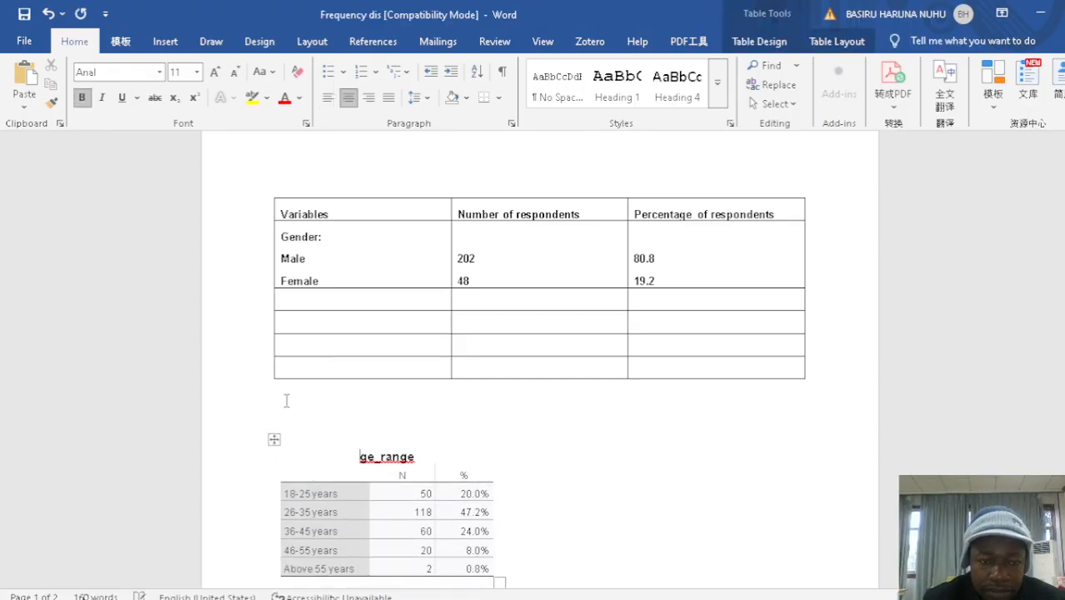
Label the first-column cell below the gender rows "Ages" and add "18-25 years" on the line beneath it
click(296, 296)
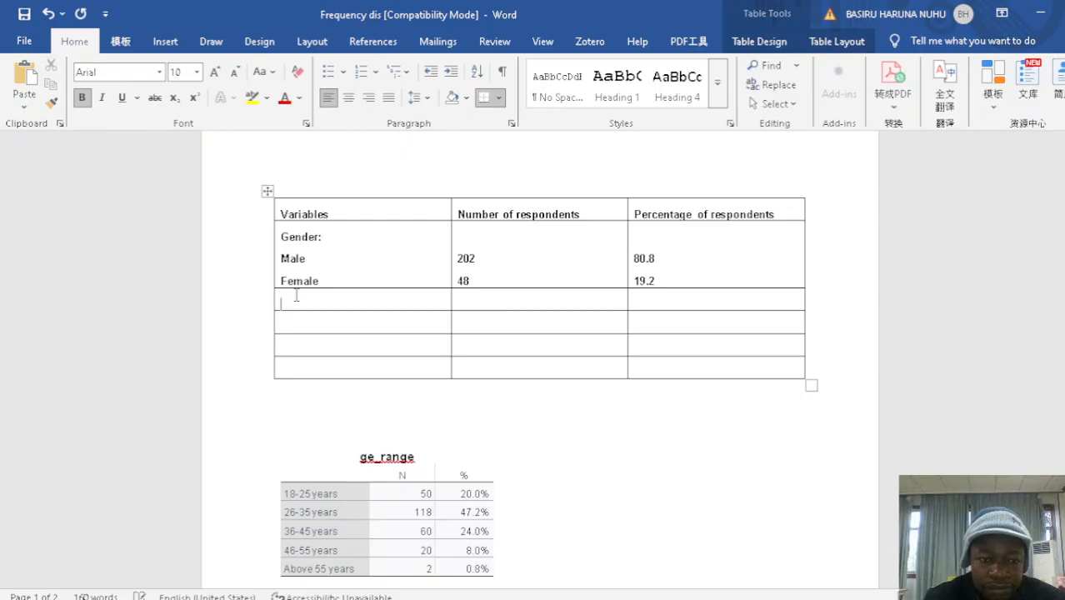
text(Ages)
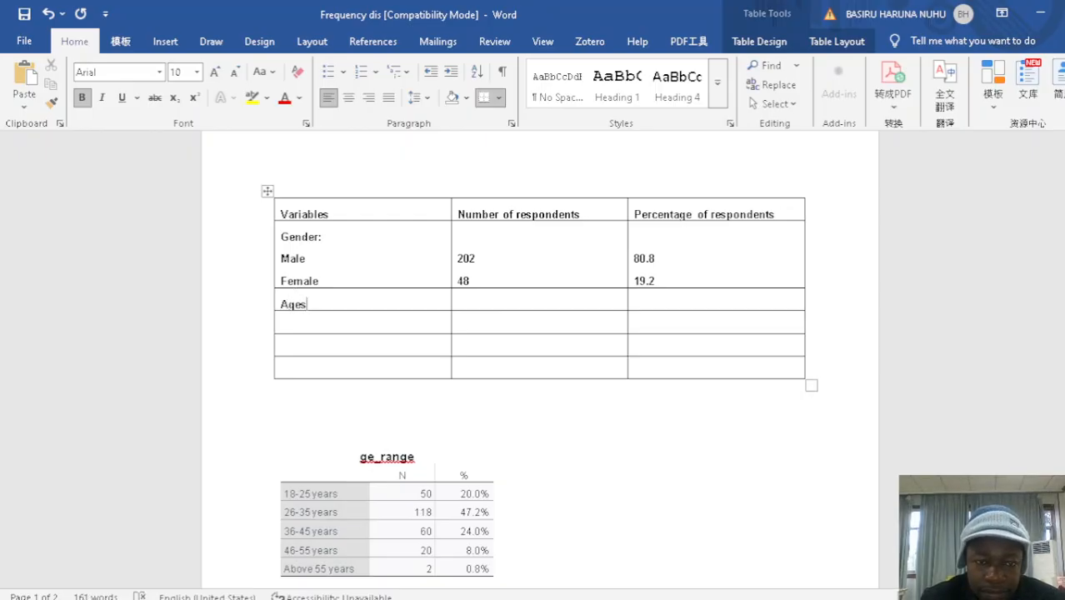
key(Return)
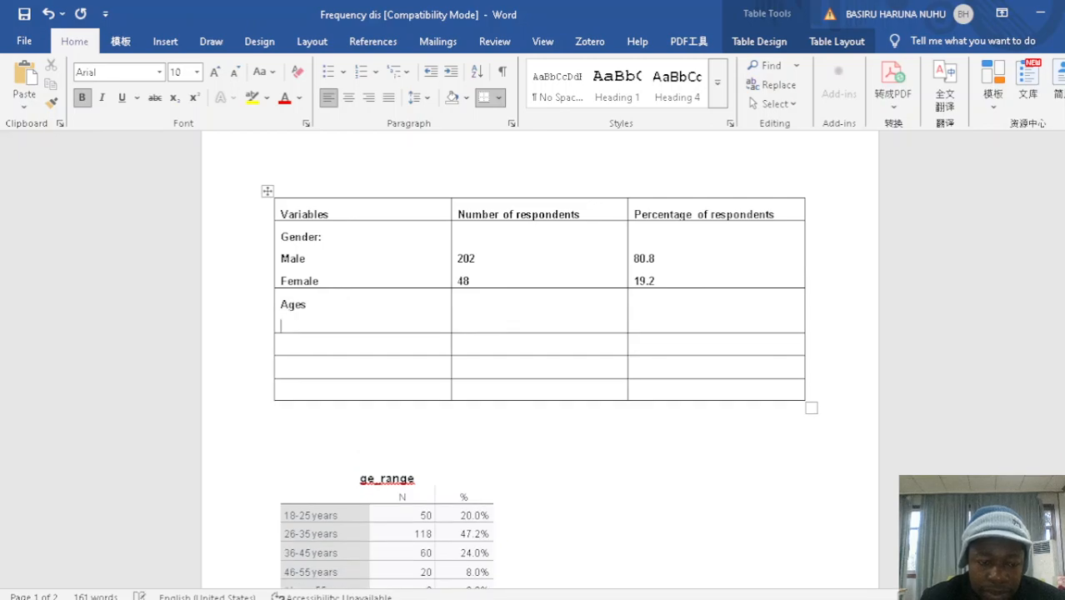
text(18-2)
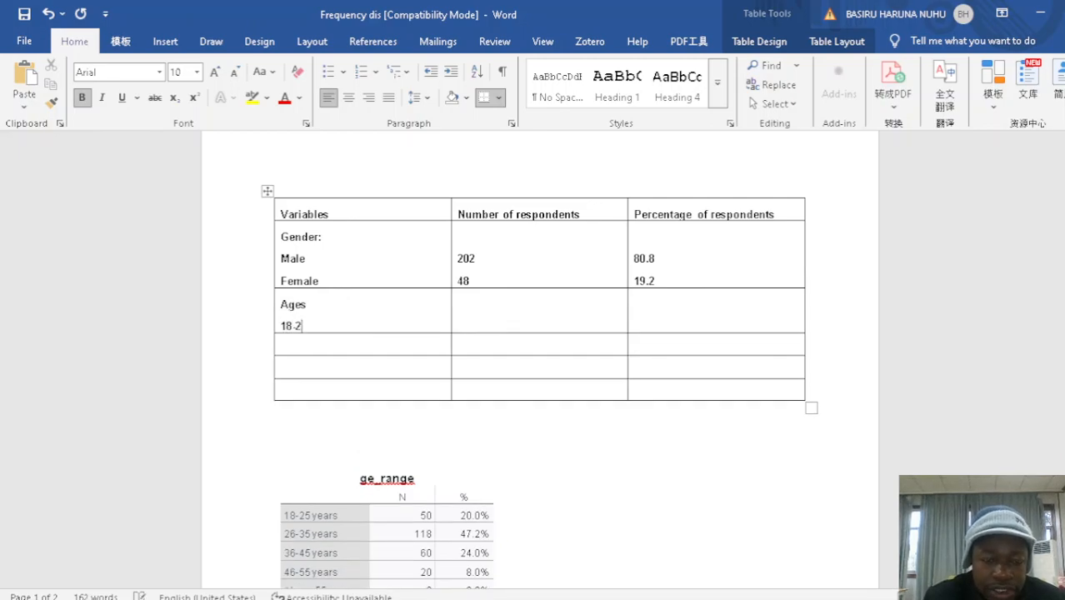
text(5 years)
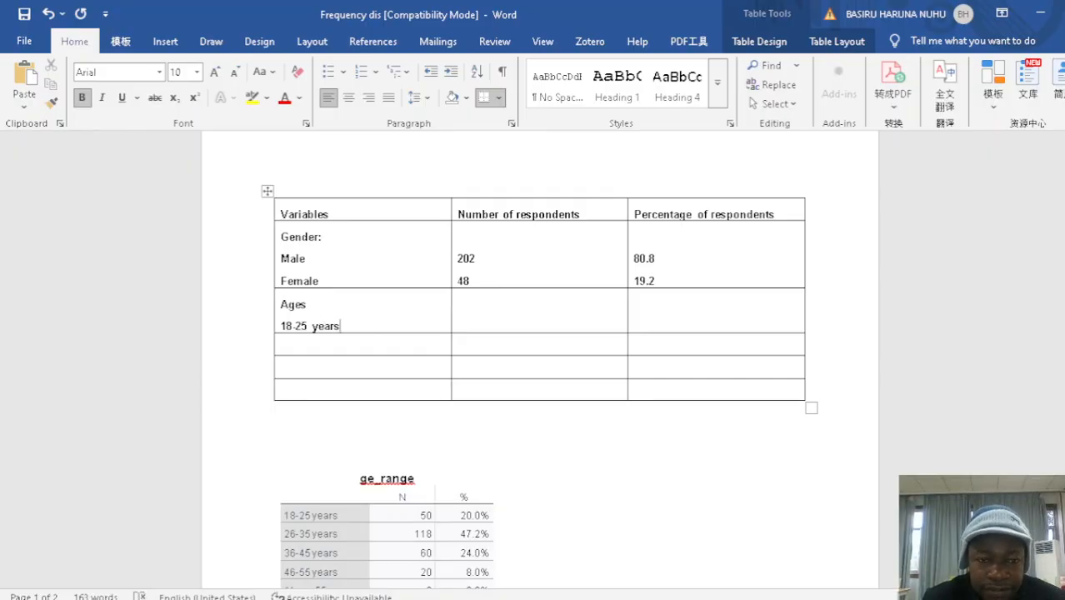
Add "26-35 years" on a new line below 18-25 years in the Ages cell
key(Return)
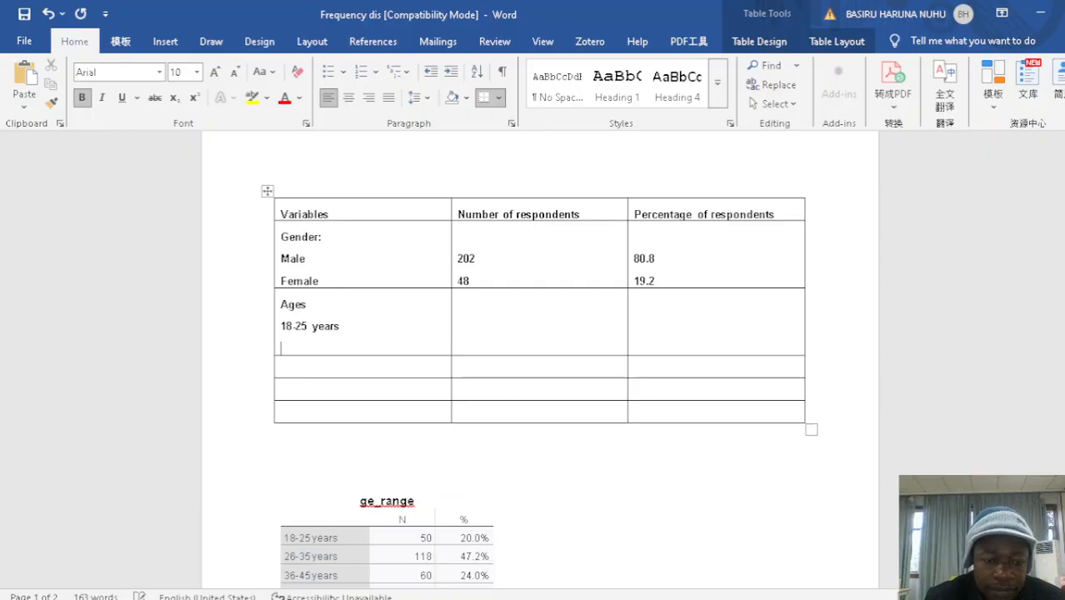
text(26)
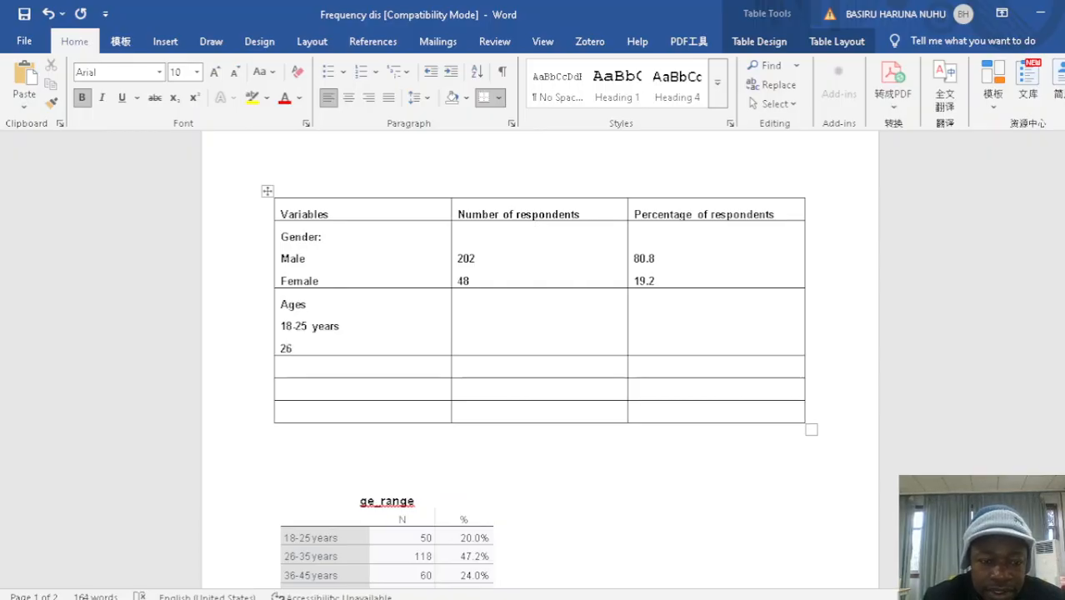
text(-)
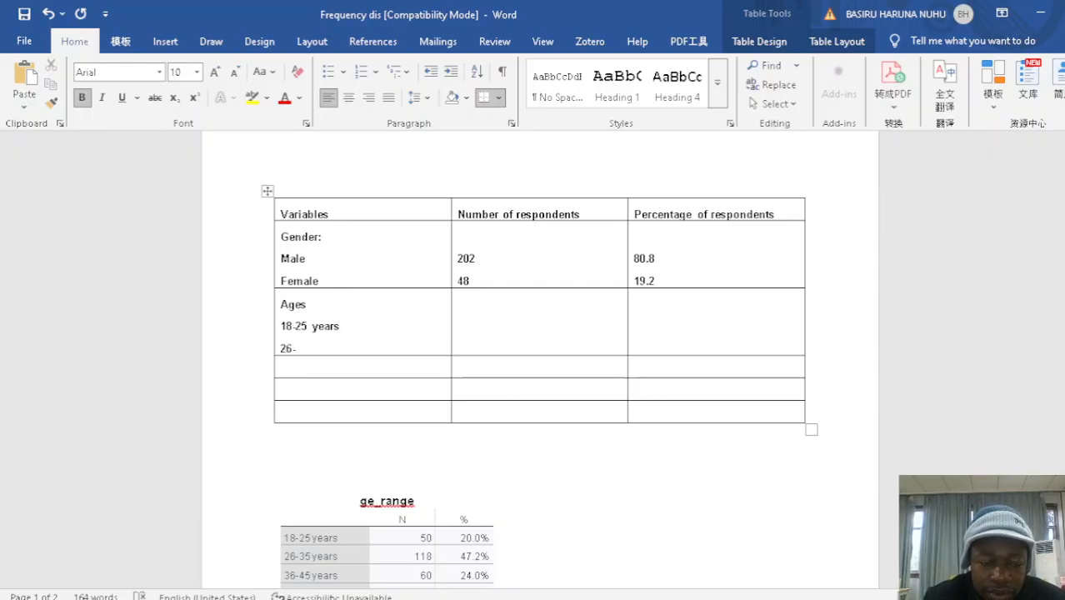
text(35)
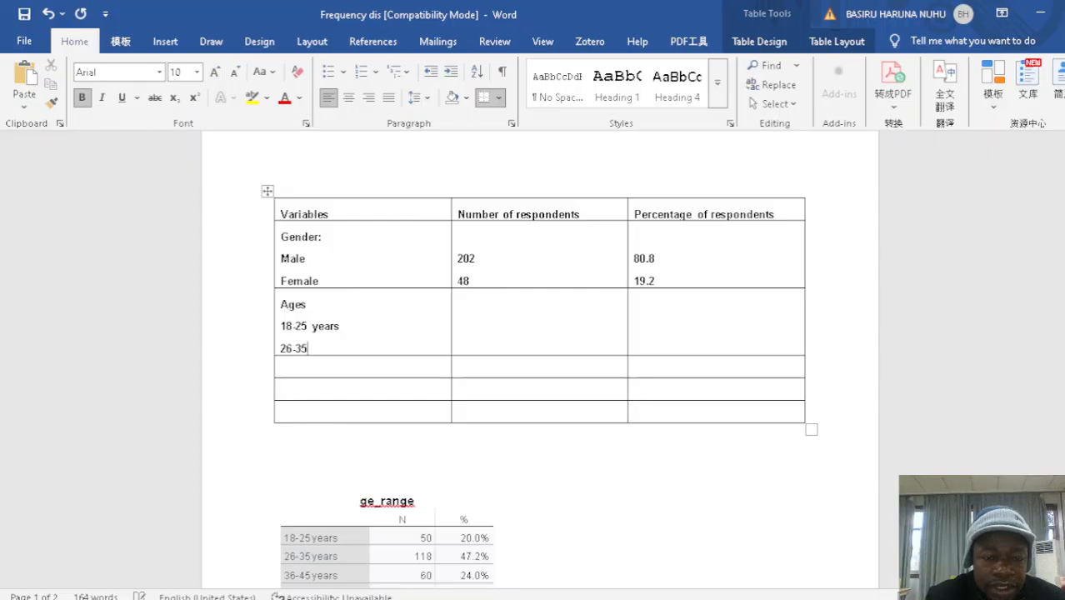
text( years)
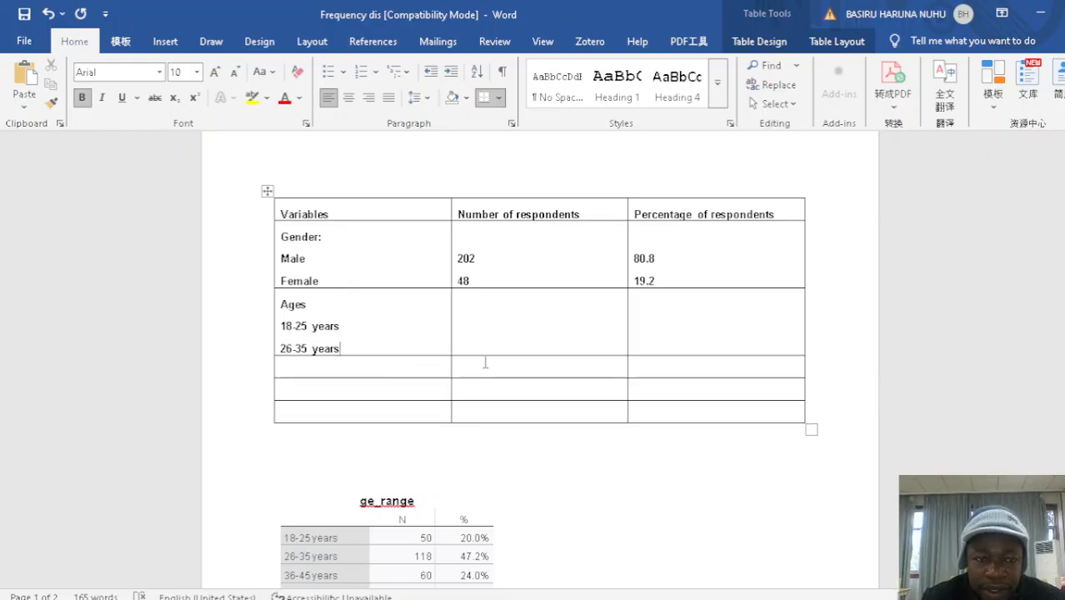
Remove all borders from the whole summary table
click(265, 192)
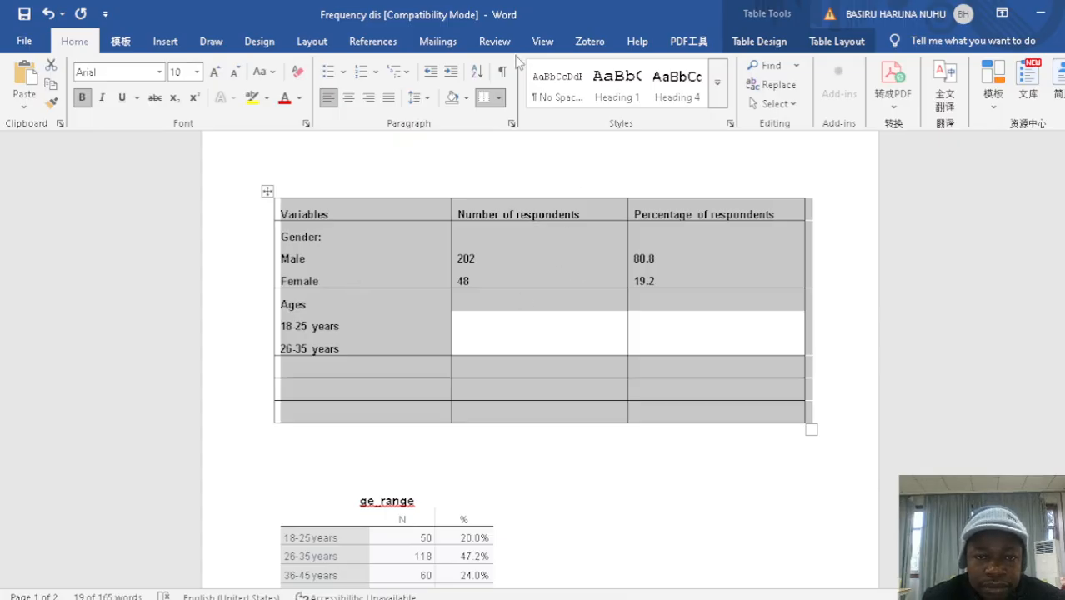
click(499, 98)
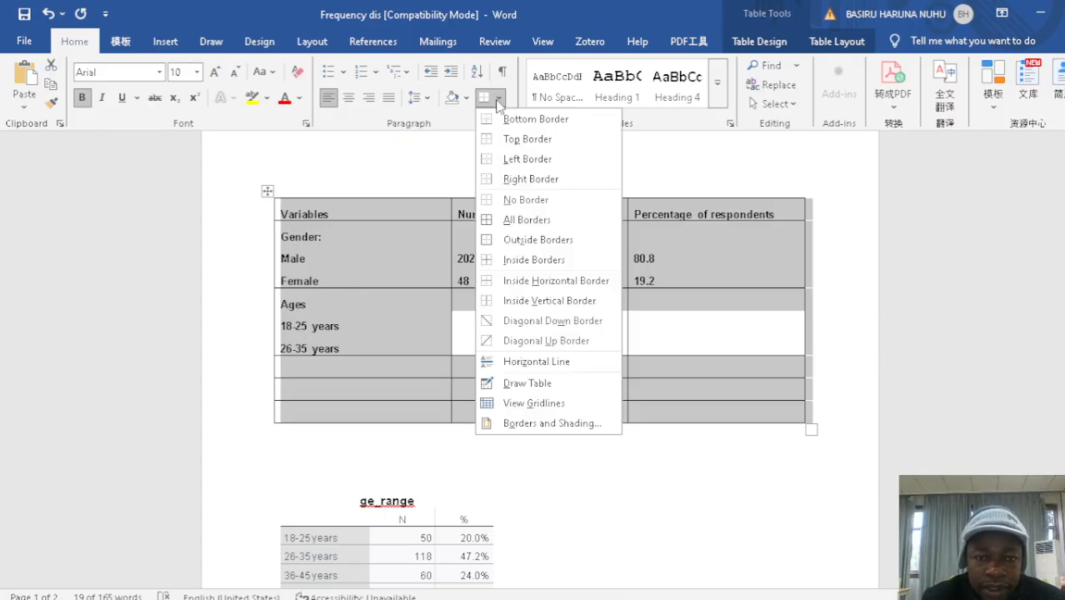
click(511, 200)
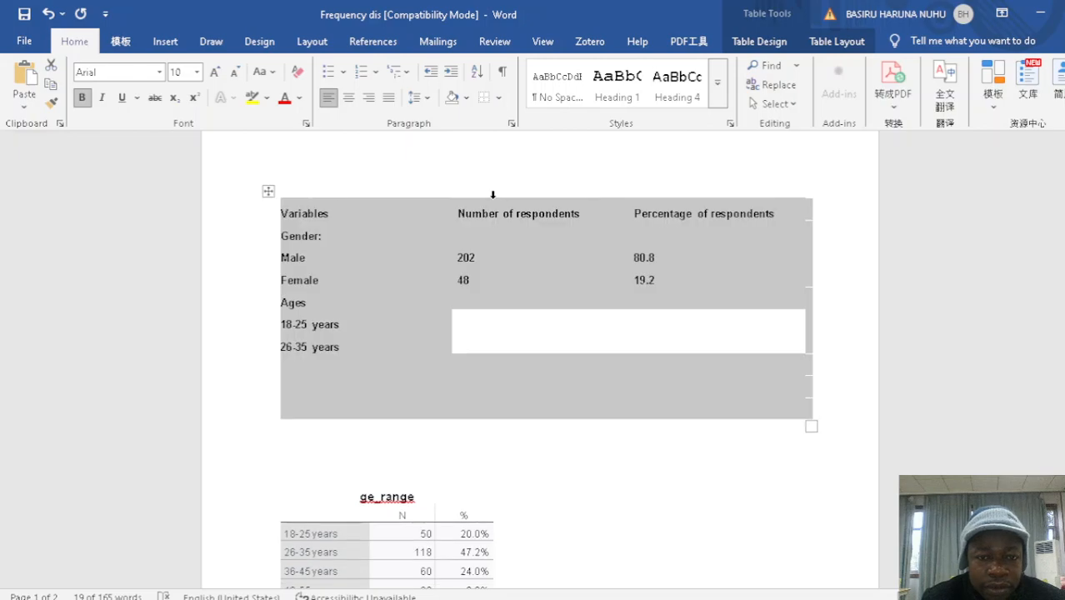
Set the border line weight to 1 ½ pt and draw lines below and above the summary table's header row
click(760, 42)
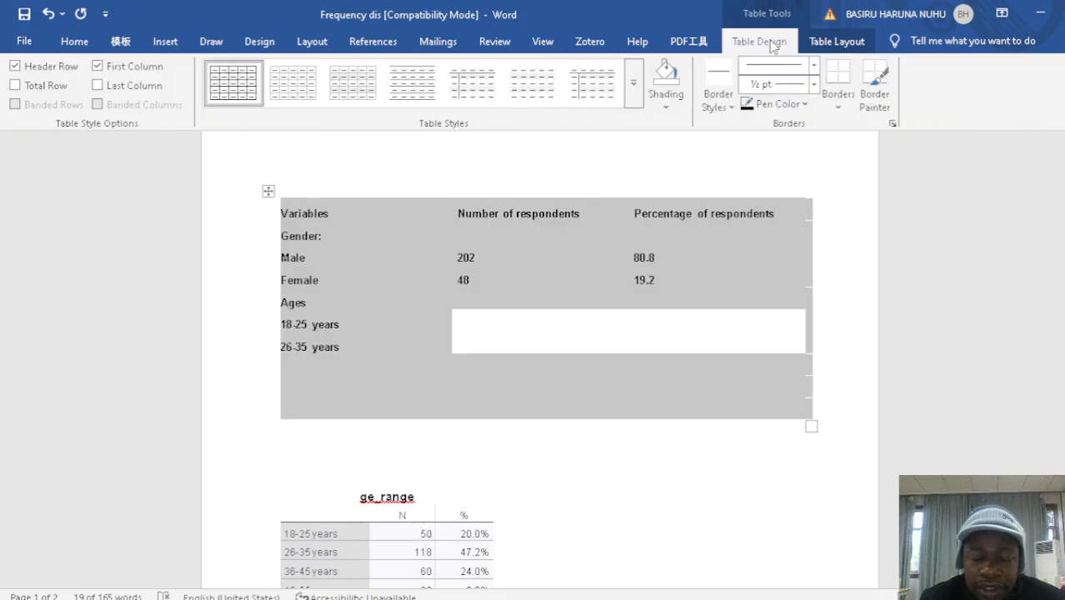
click(812, 85)
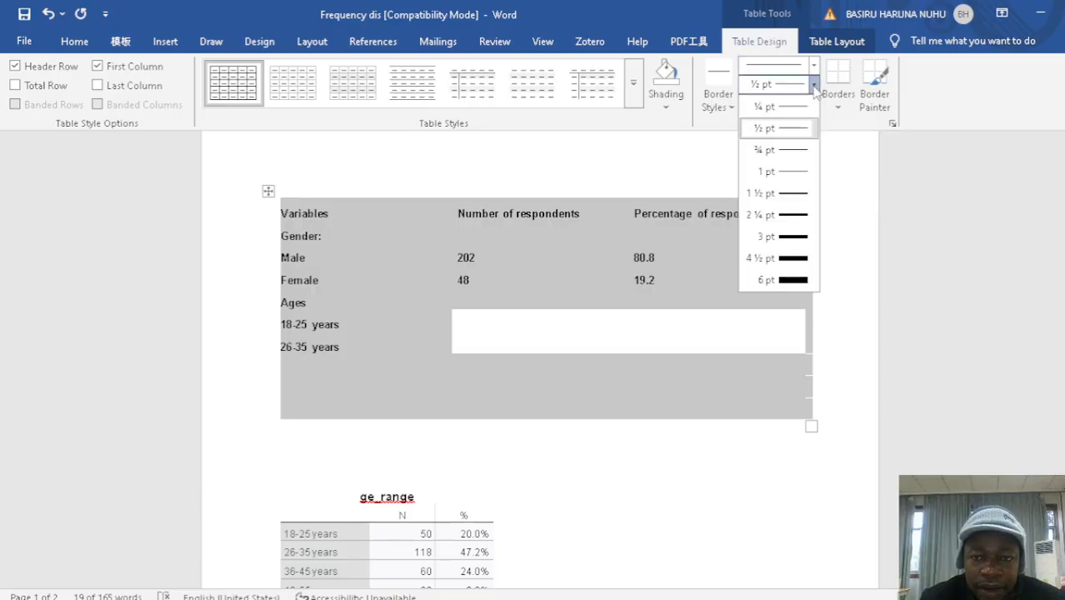
click(801, 195)
drag(815, 215, 426, 214)
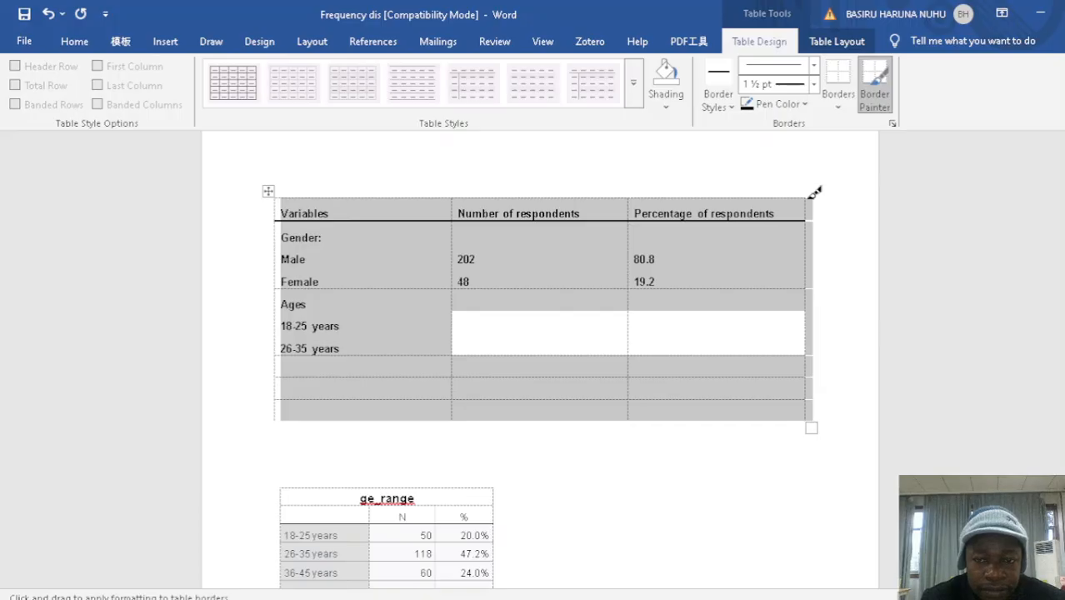
mouse_move(808, 197)
mouse_down()
mouse_move(645, 185)
mouse_move(565, 202)
mouse_up()
drag(813, 192, 430, 189)
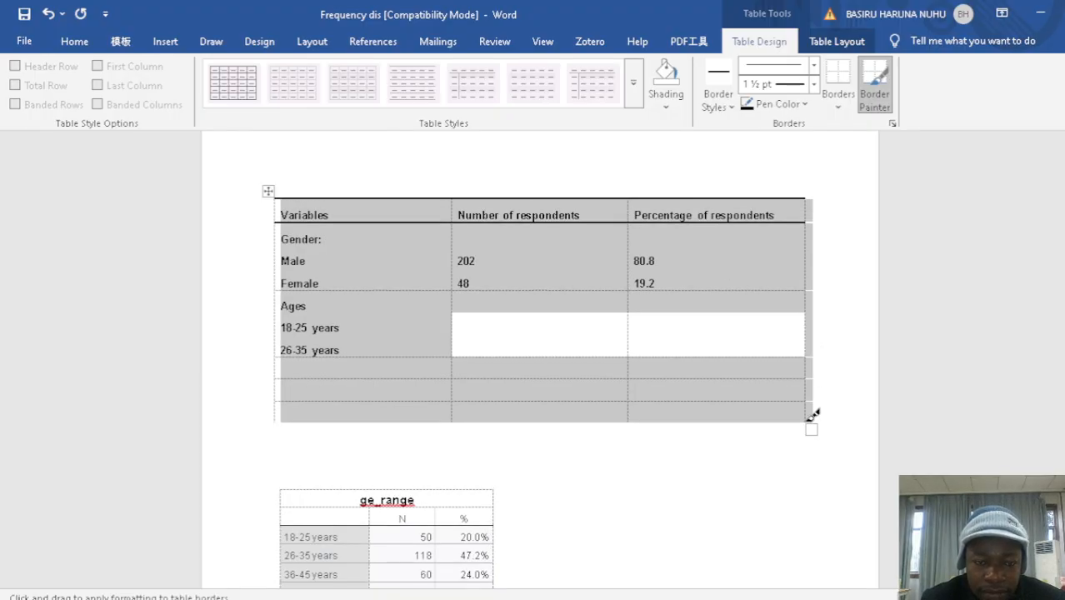
Draw a border along the bottom edge of the summary table, stop border painting and deselect the table
mouse_move(813, 416)
mouse_down()
mouse_move(423, 393)
mouse_move(360, 412)
mouse_up()
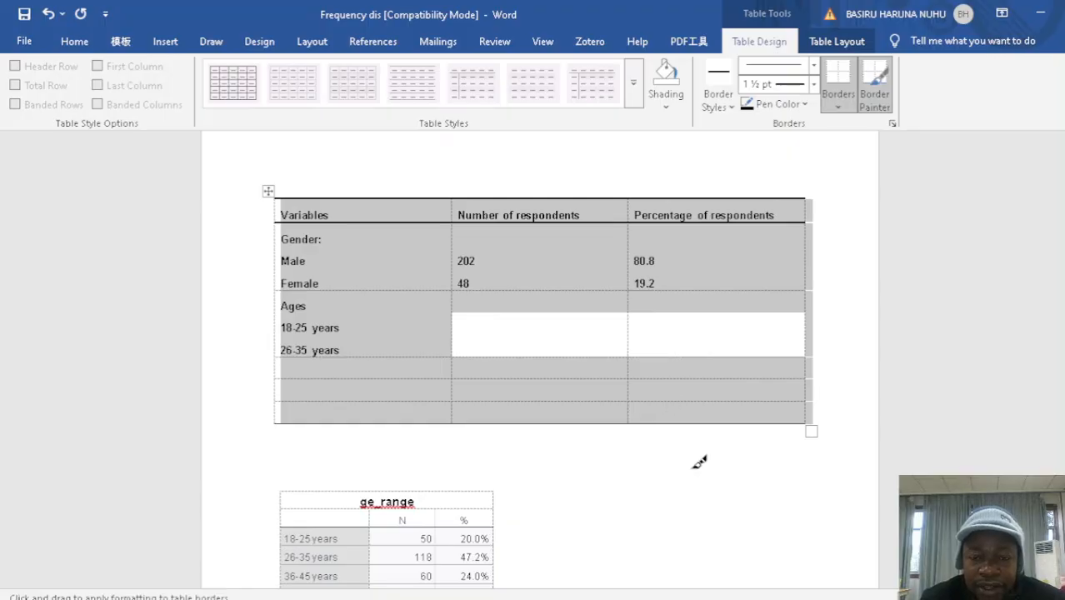
key(Escape)
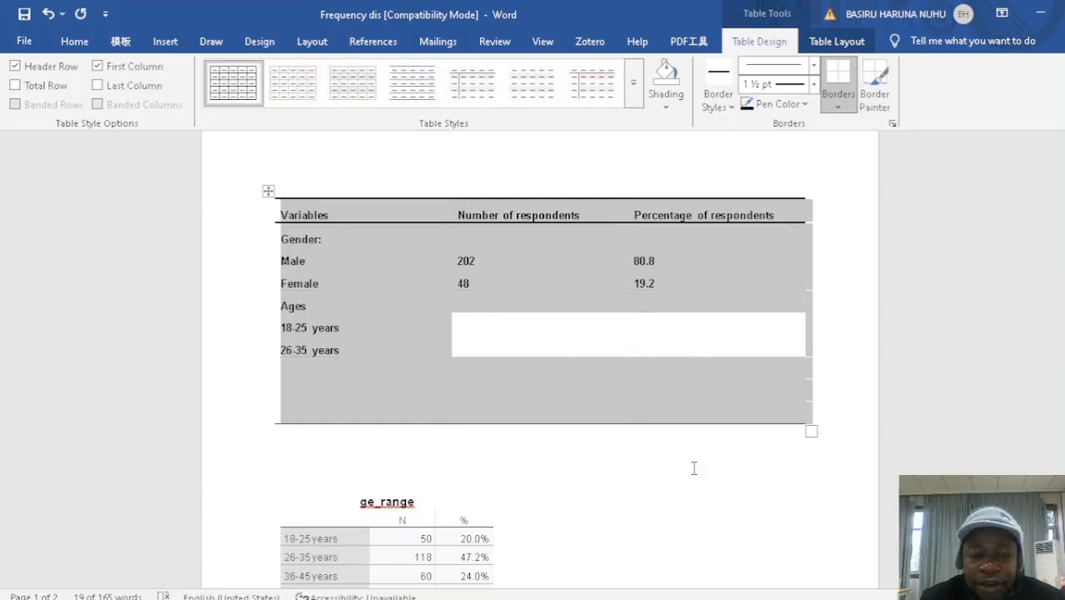
click(810, 491)
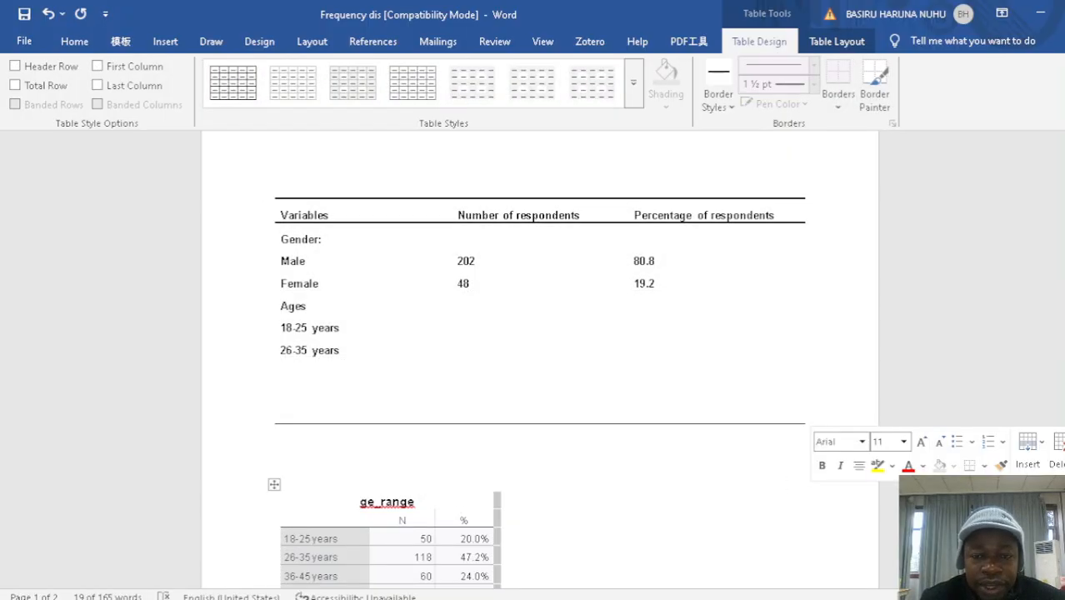
click(495, 536)
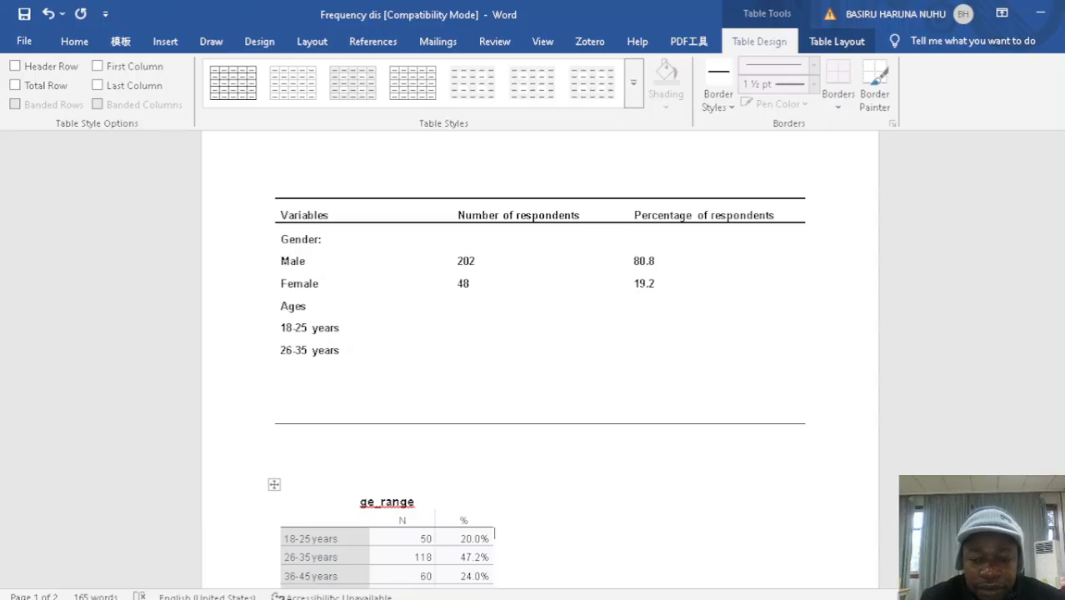
Switch to the Word document Document1 containing the finished demographic table, minimising the OBS window
mouse_move(790, 599)
click(806, 523)
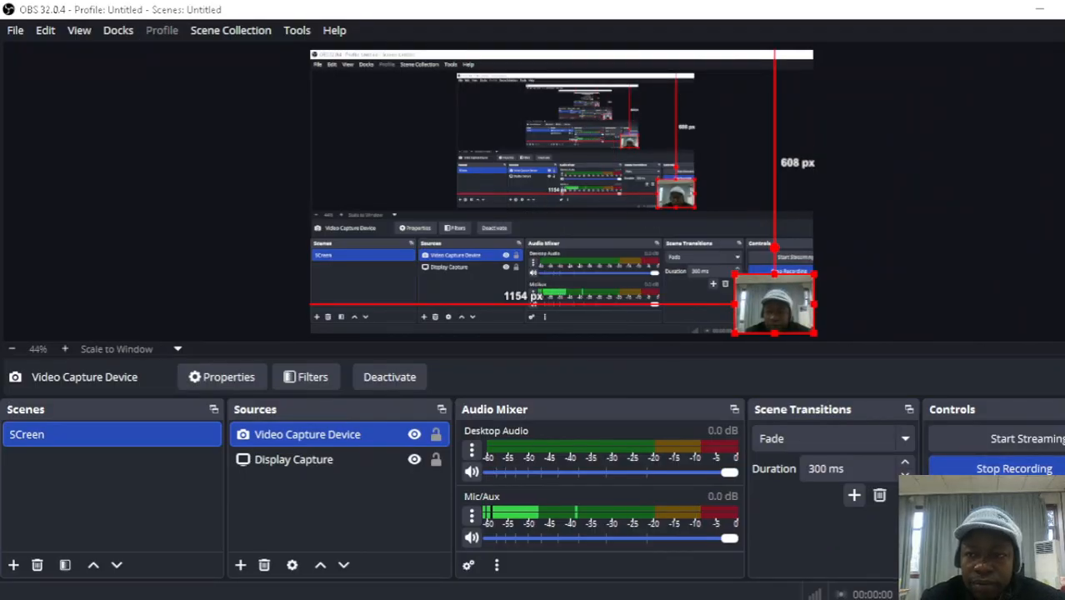
click(1044, 14)
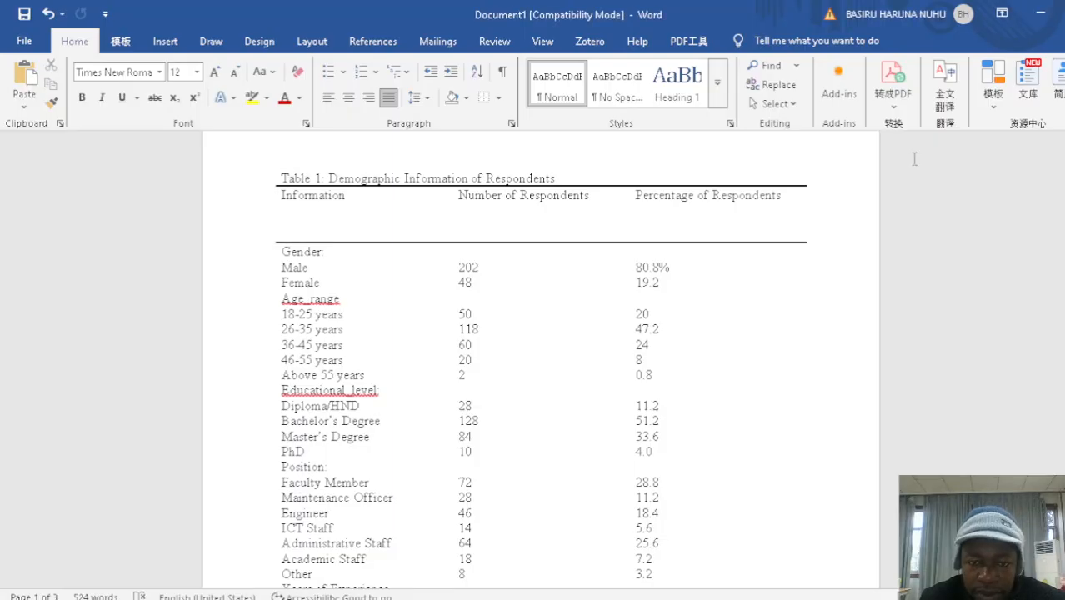
Examine the completed Table 1 of demographic information, from gender to institution, and the explanatory text below it
mouse_move(1063, 188)
mouse_down()
mouse_move(1064, 258)
mouse_move(1064, 176)
mouse_up()
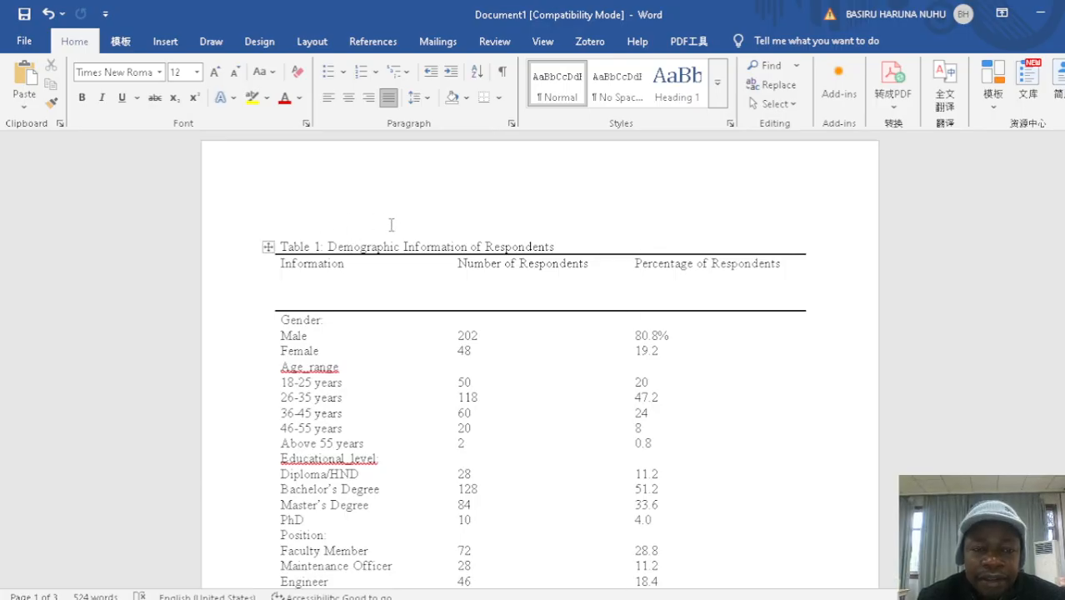
click(355, 264)
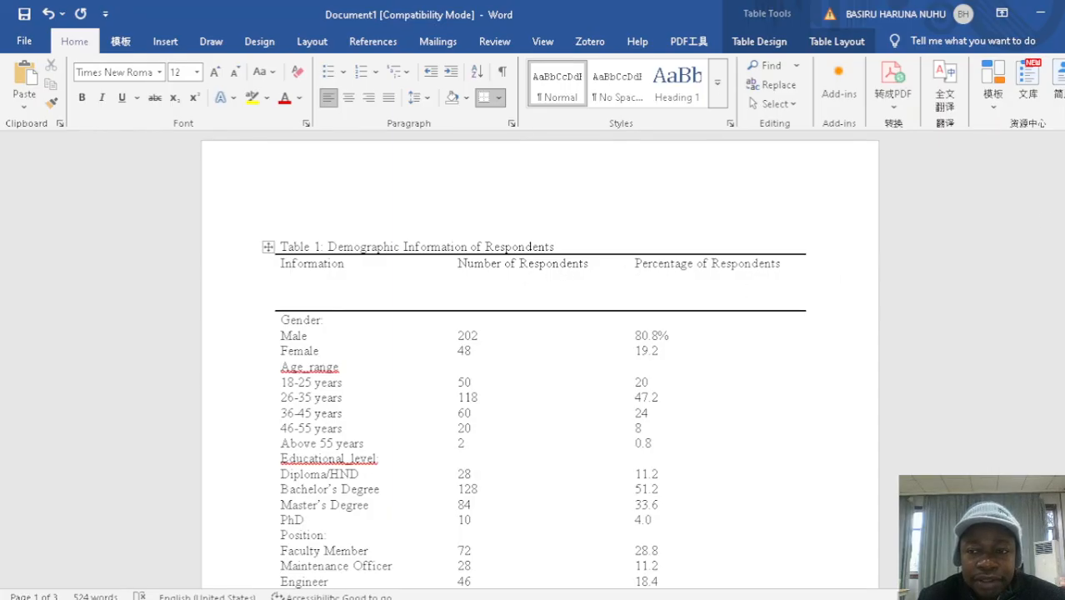
scroll(539, 359, down, 7)
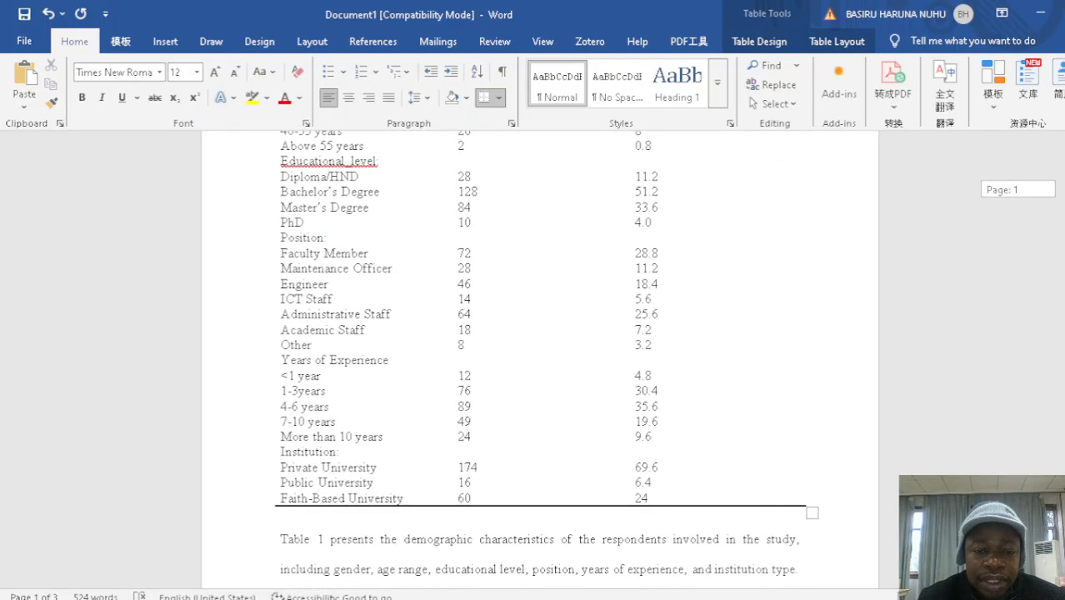
scroll(539, 359, down, 1)
scroll(539, 359, down, 1)
scroll(539, 359, up, 8)
scroll(539, 359, down, 6)
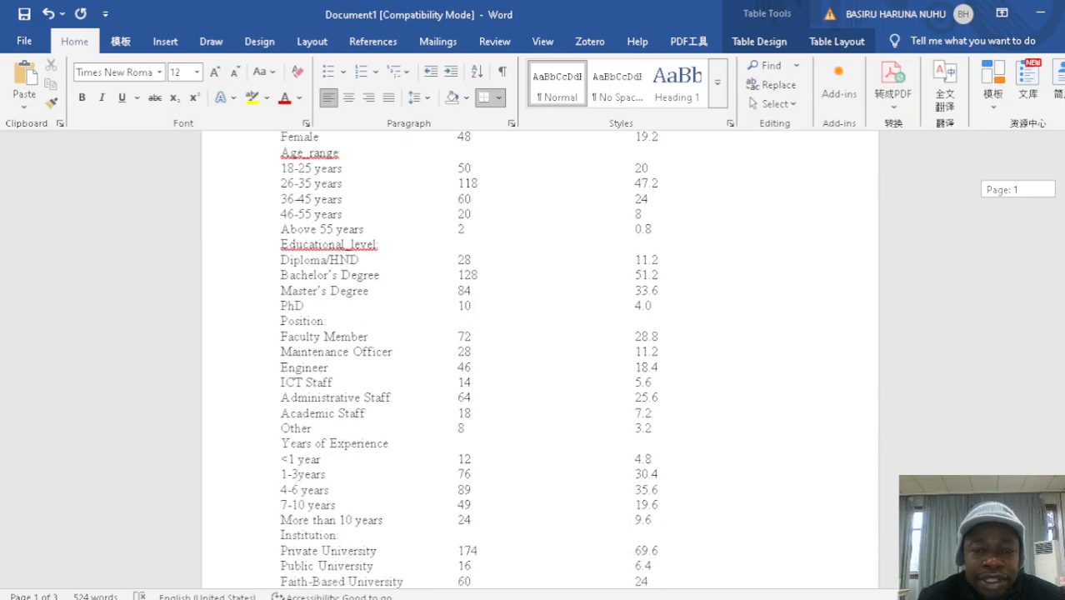
scroll(540, 359, up, 4)
scroll(534, 367, down, 7)
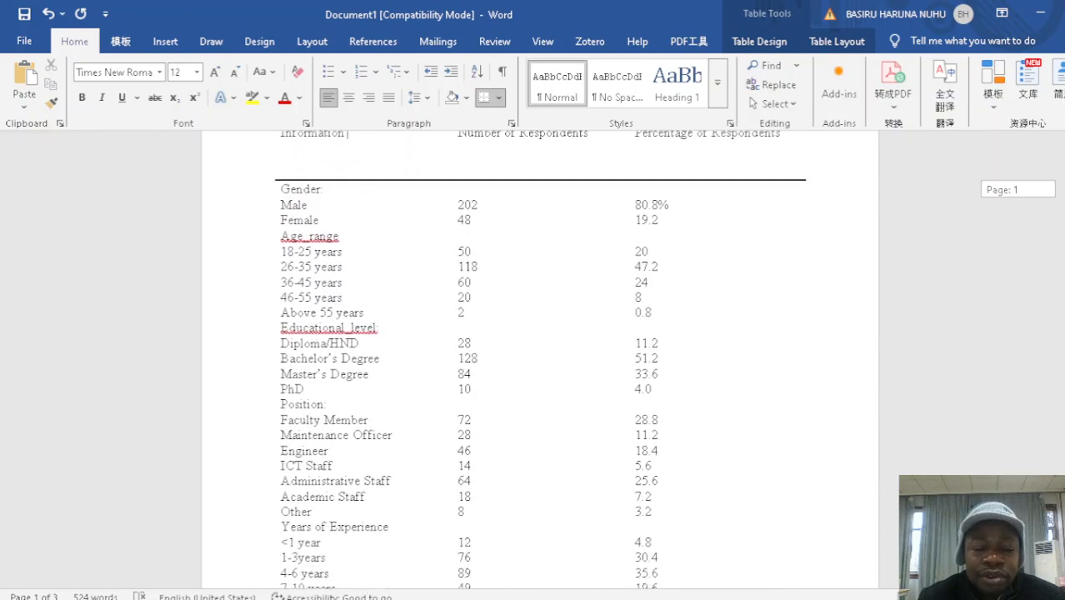
drag(1063, 241, 1062, 291)
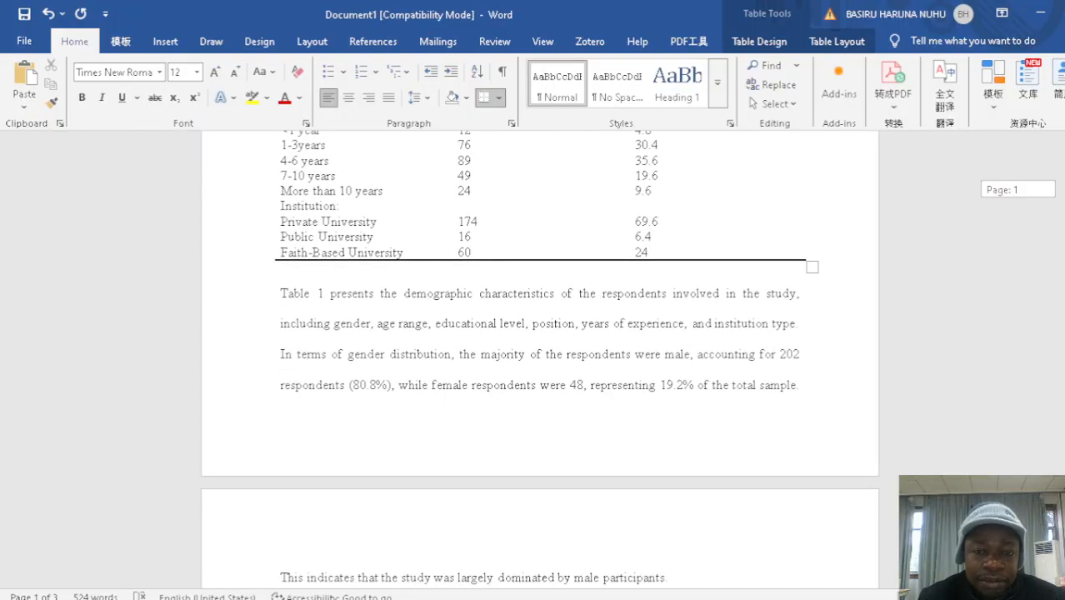
drag(1061, 292, 1061, 263)
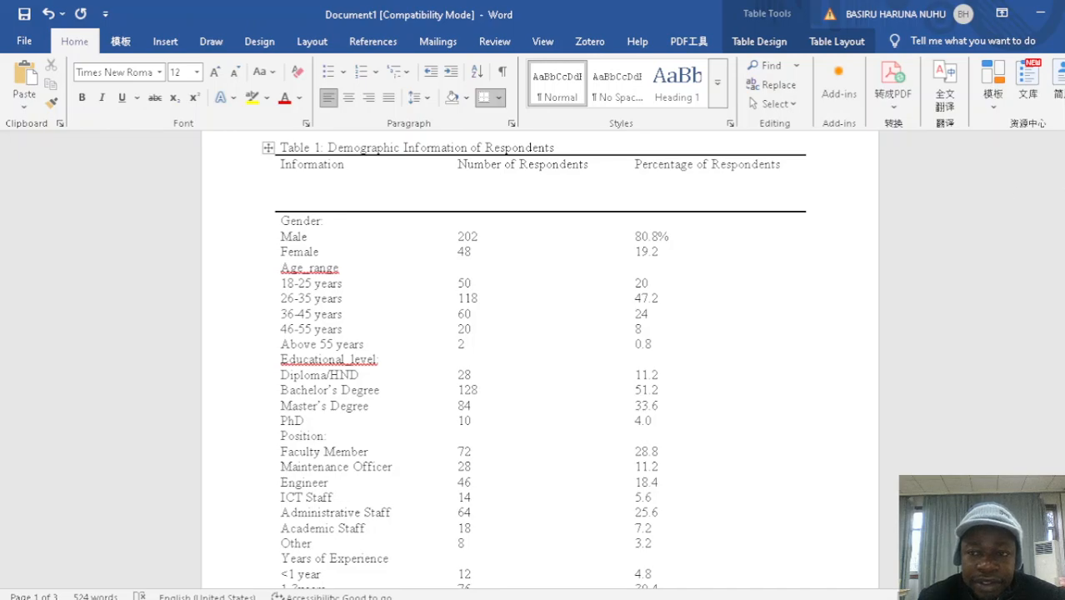
scroll(541, 359, down, 6)
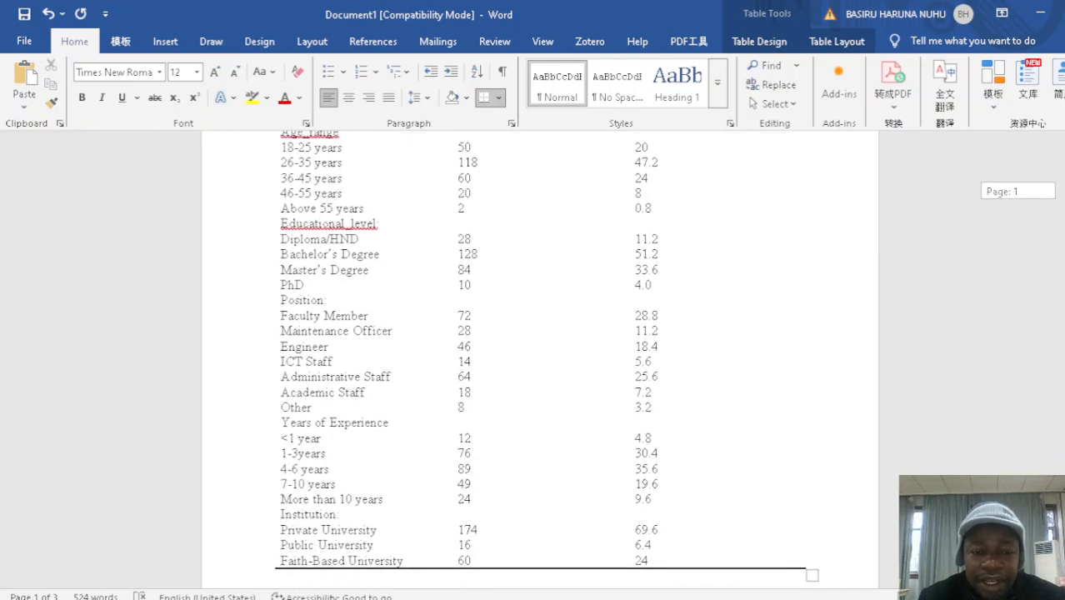
scroll(540, 358, up, 8)
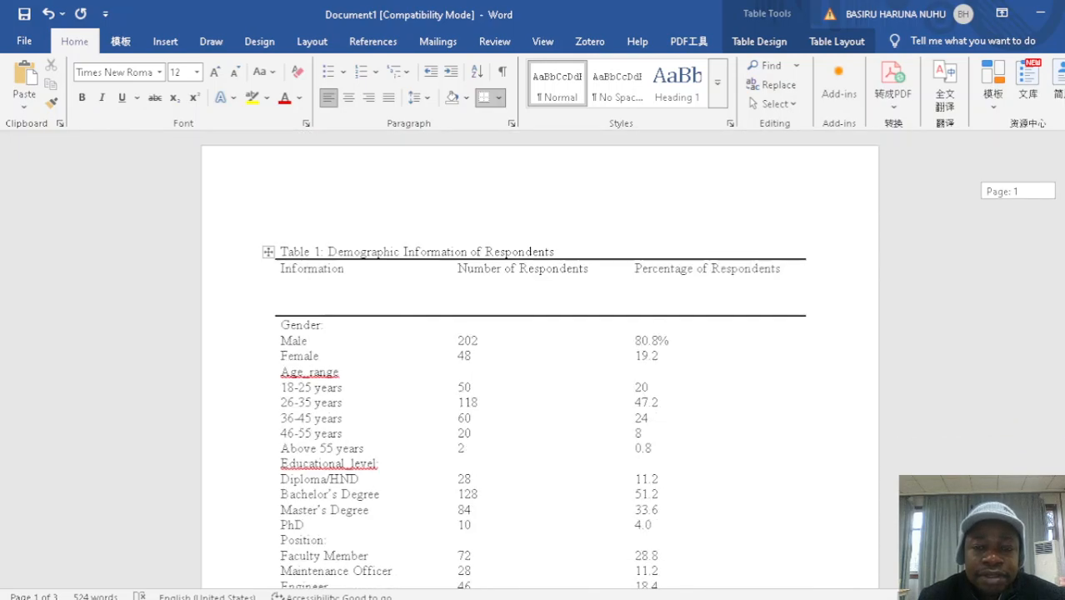
scroll(540, 358, down, 9)
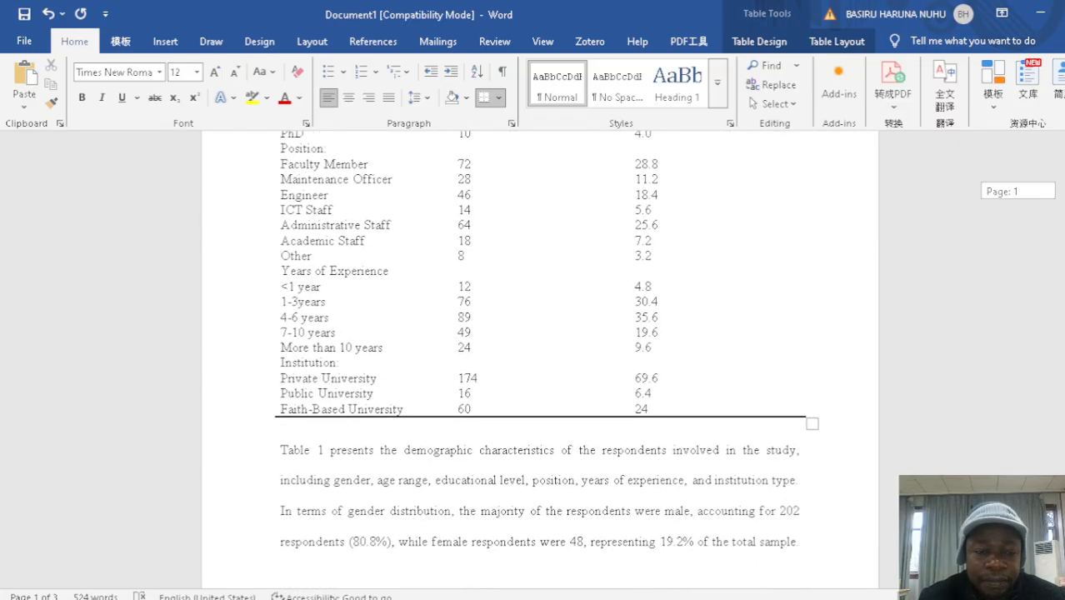
scroll(540, 359, up, 8)
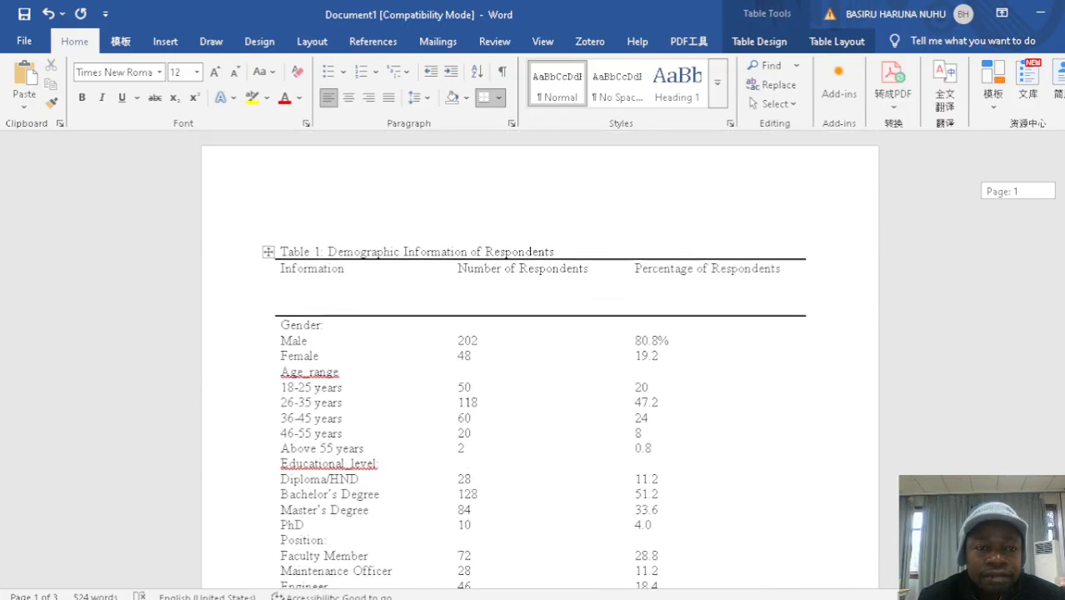
scroll(541, 358, down, 5)
scroll(540, 359, down, 1)
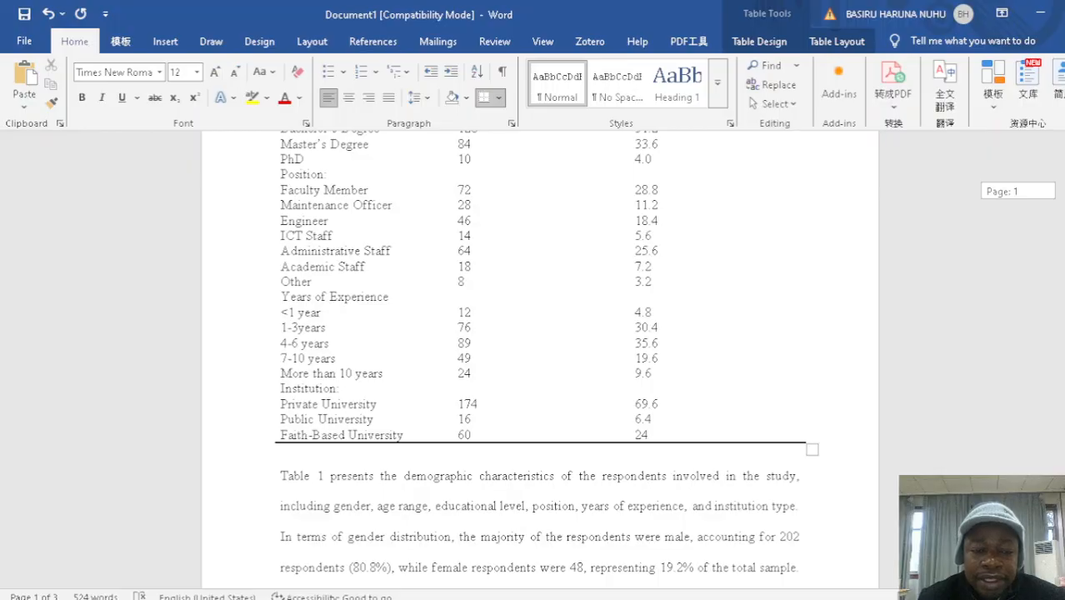
Make the Institution: subheading in the first column of Table 1 bold
scroll(540, 359, down, 1)
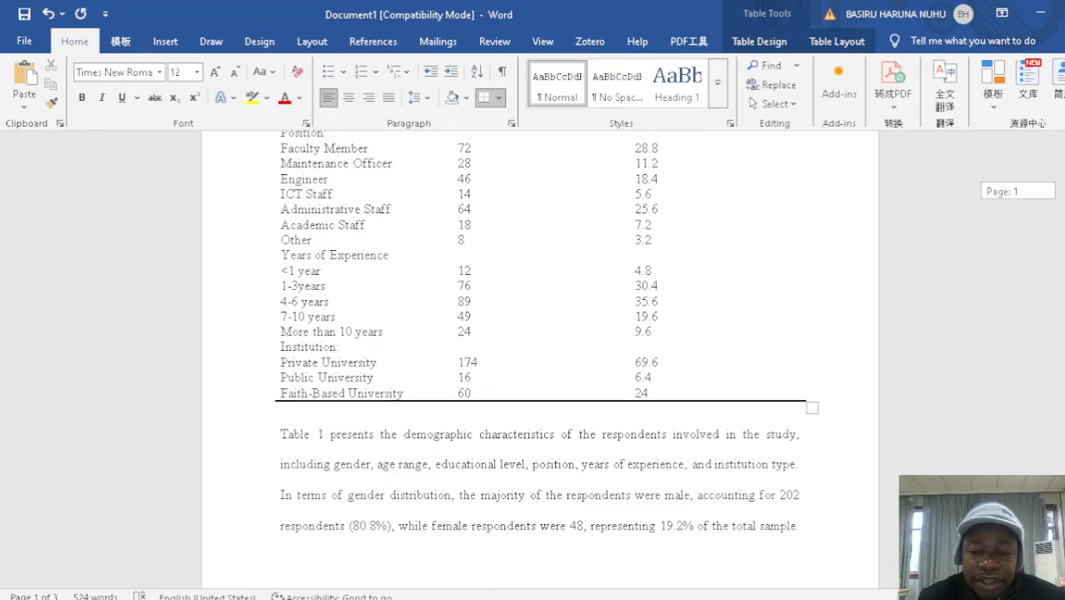
scroll(542, 350, up, 4)
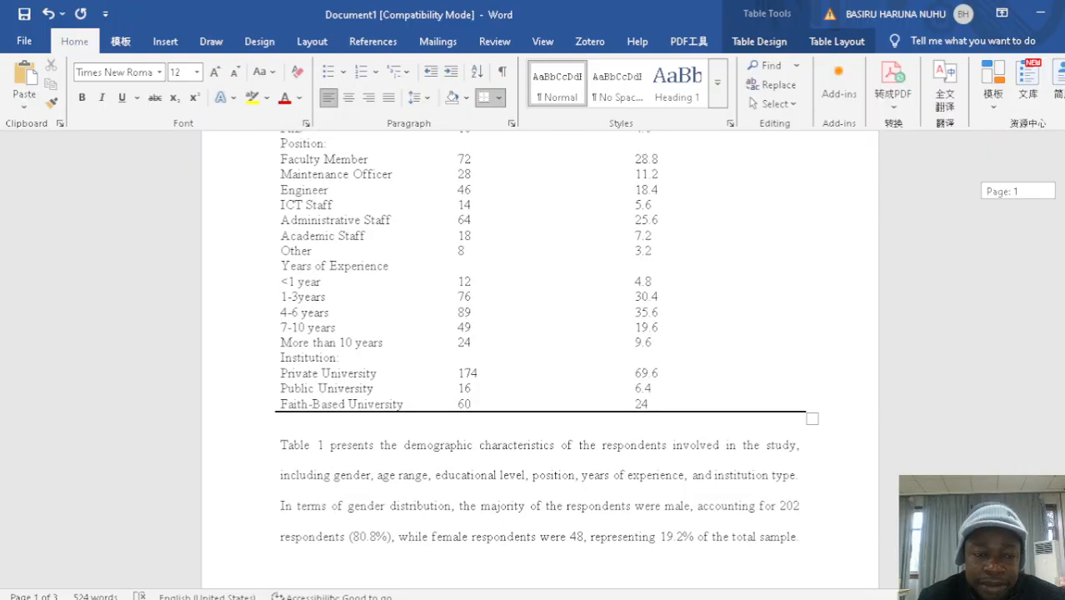
drag(1061, 199, 1062, 192)
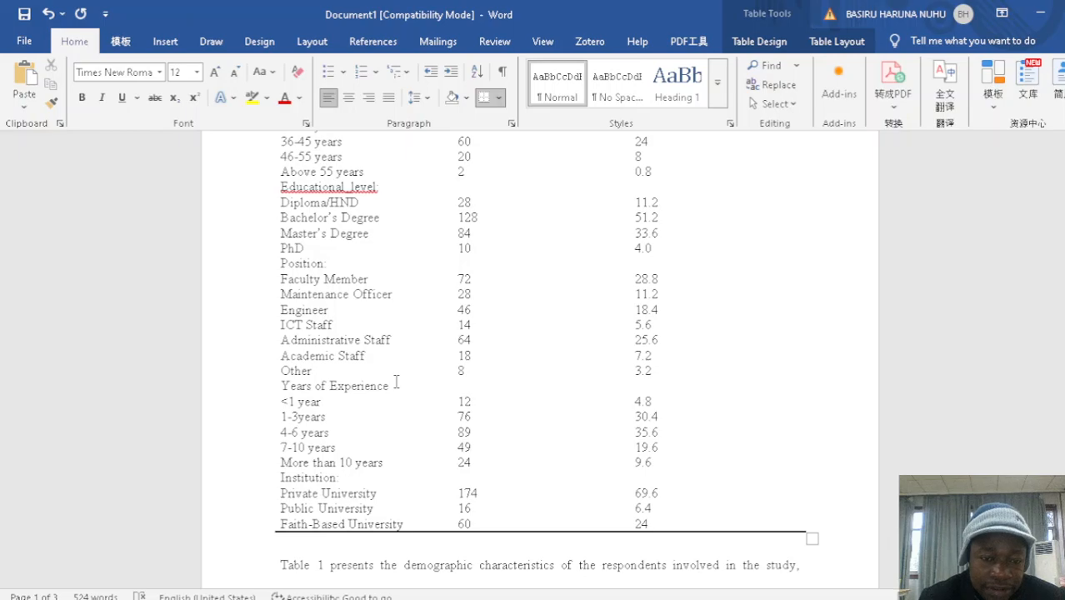
drag(392, 463, 297, 381)
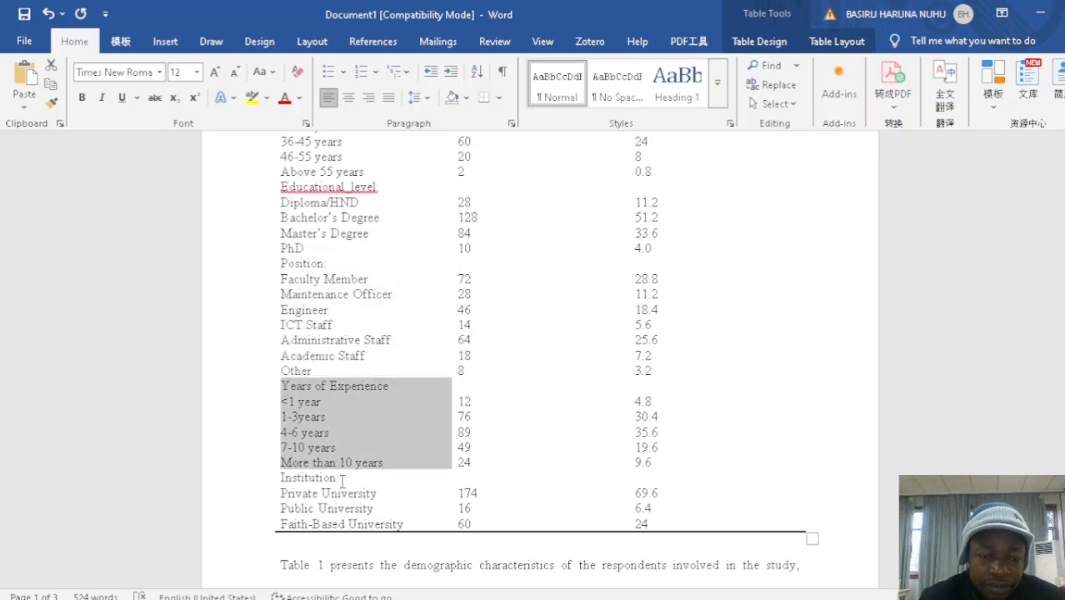
drag(342, 481, 308, 480)
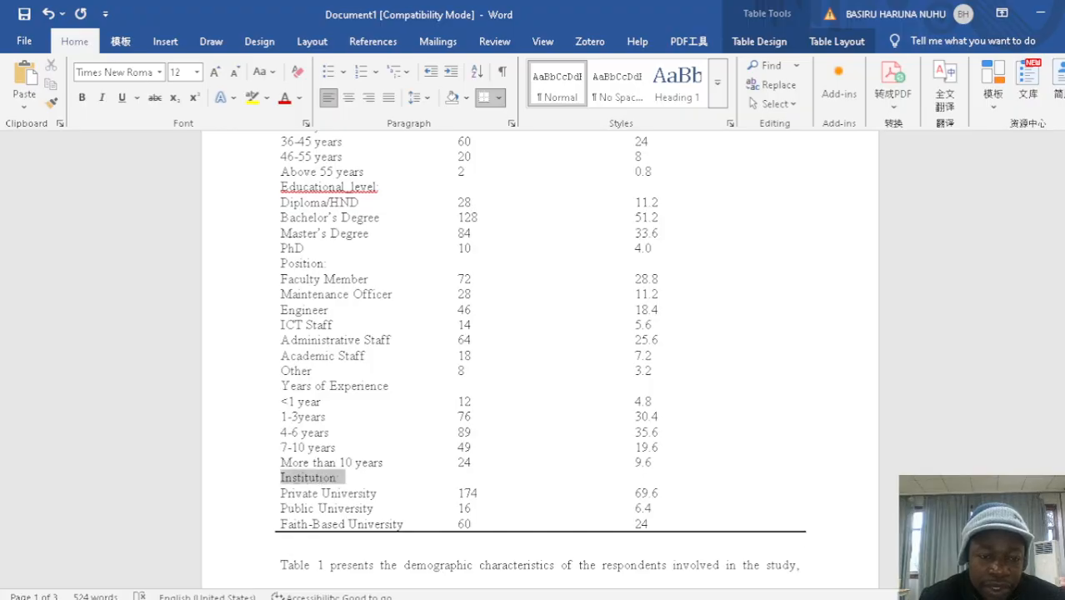
click(306, 447)
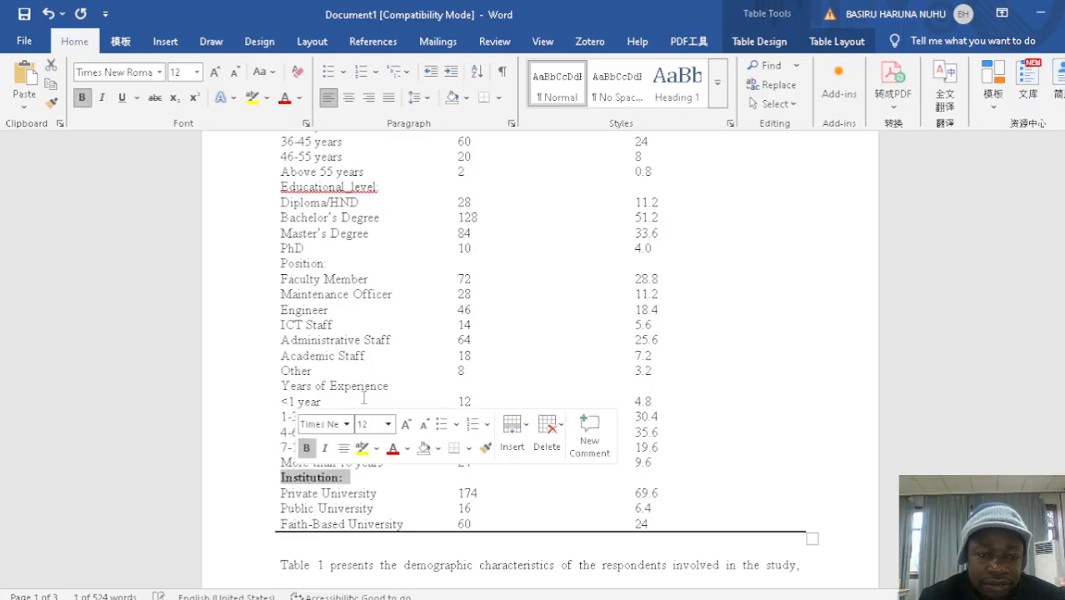
Make the Years of Experience and Position: subheadings in Table 1 bold, then deselect the text
click(397, 386)
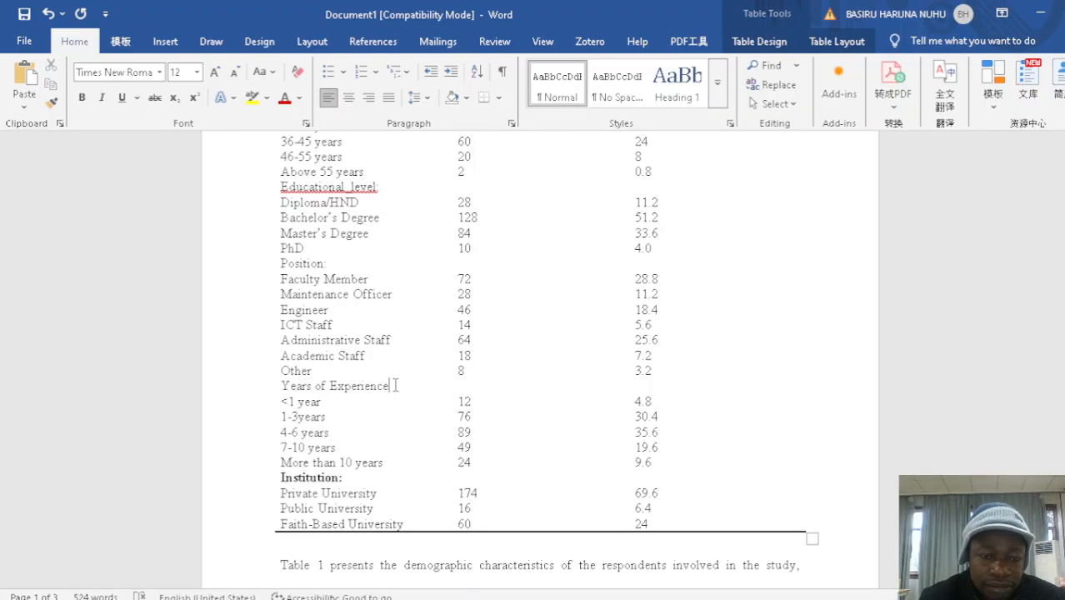
drag(397, 386, 282, 388)
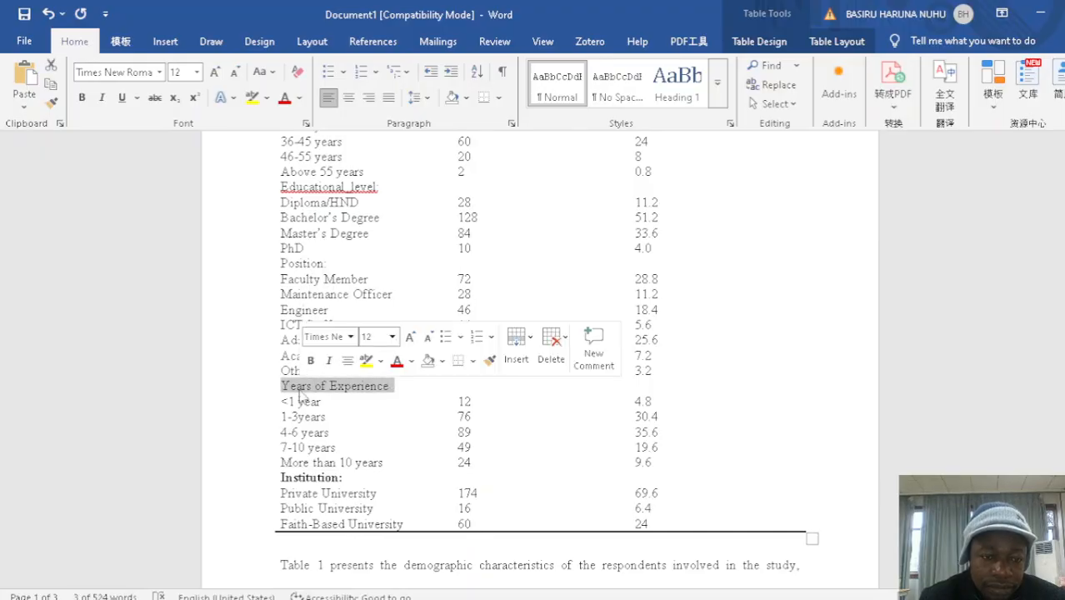
click(310, 361)
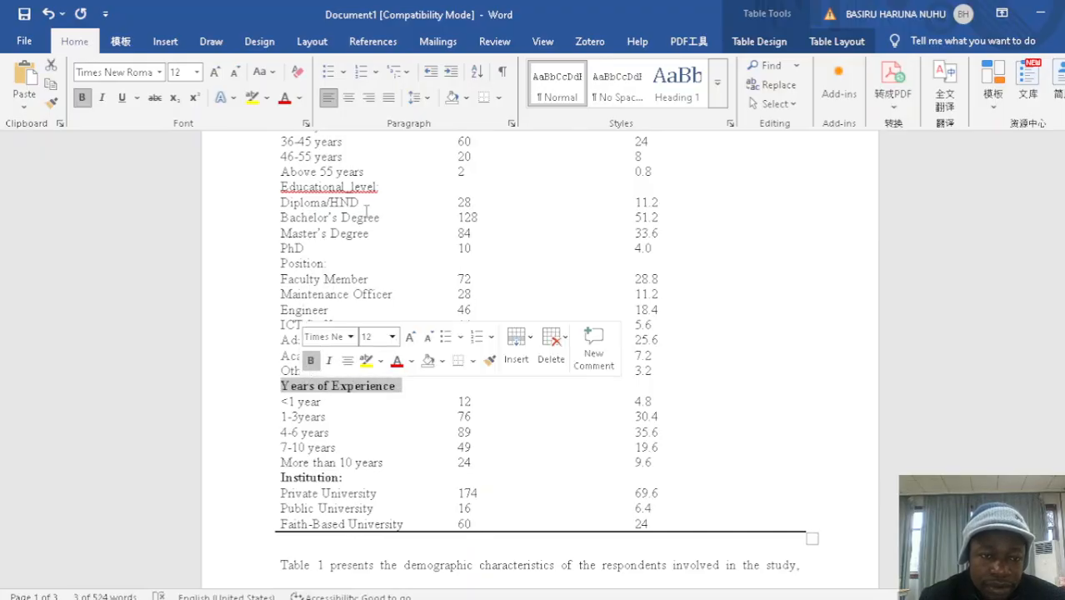
click(372, 243)
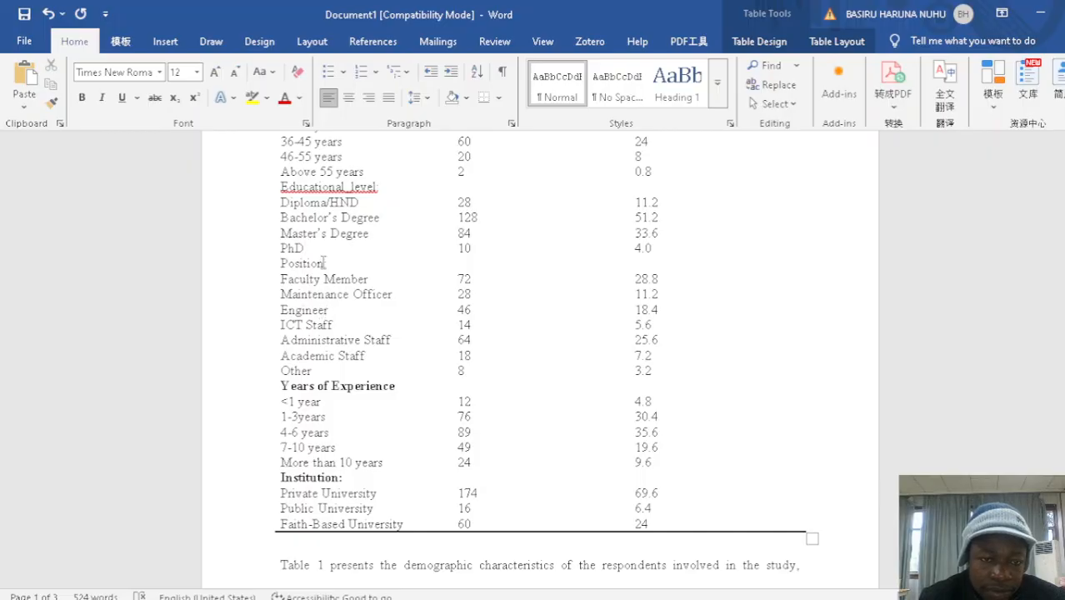
drag(332, 263, 283, 264)
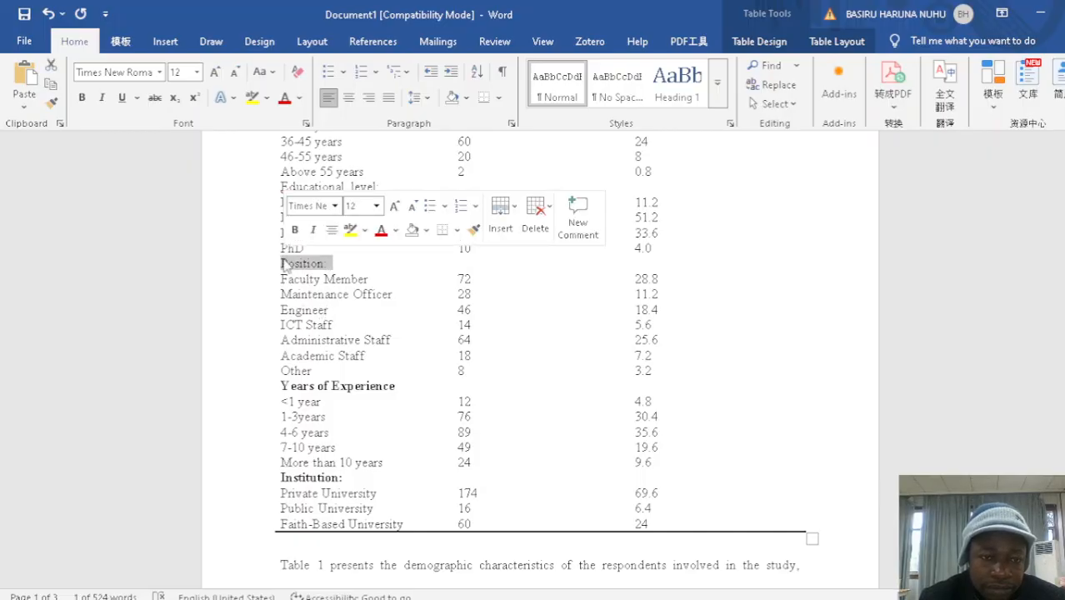
click(294, 230)
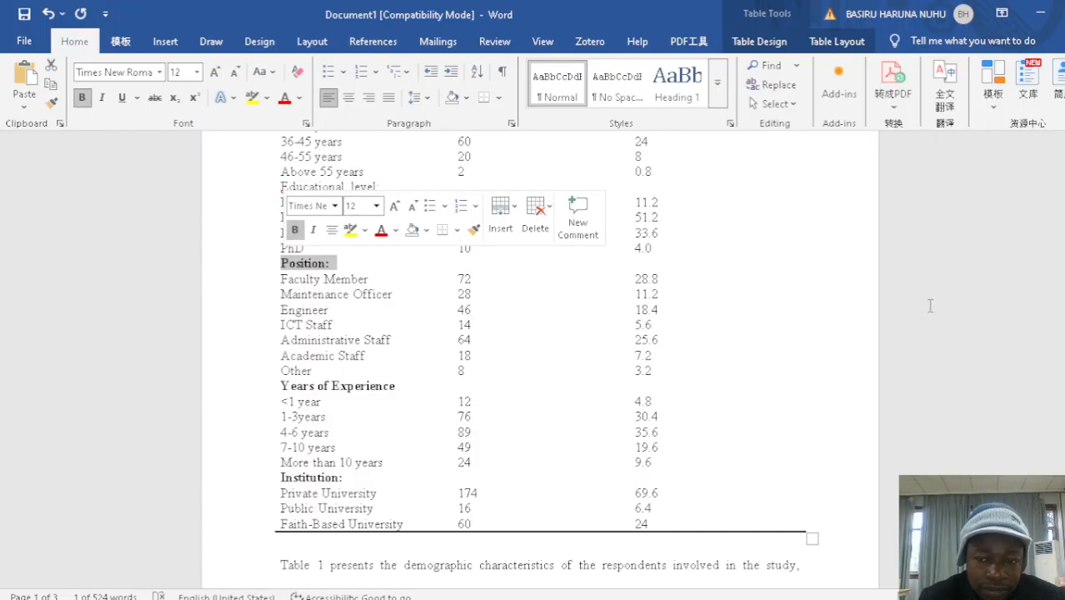
click(987, 295)
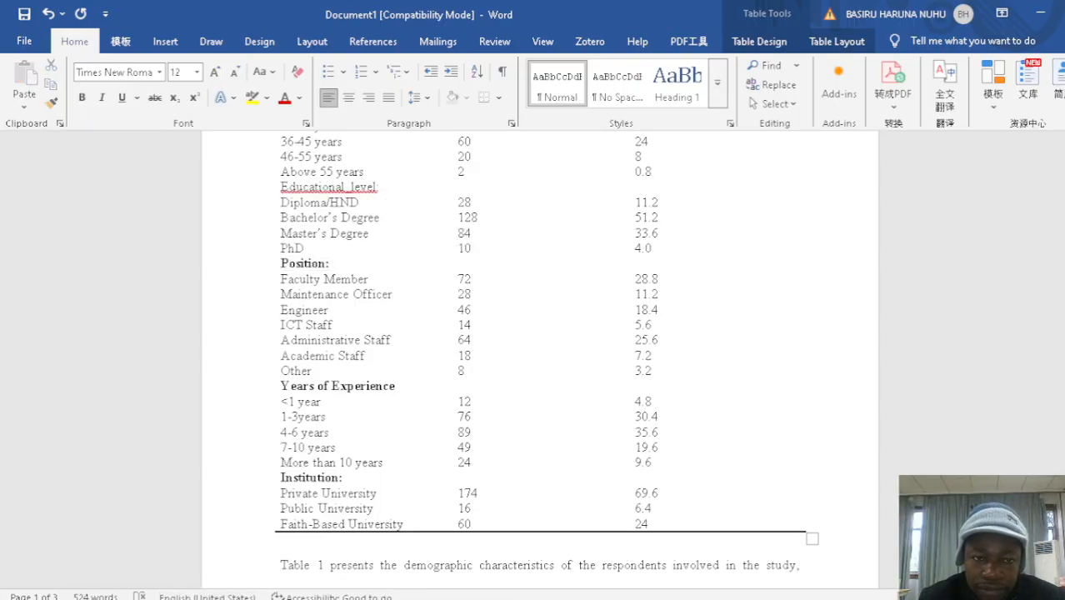
Make the Educational_level: and Age_range subheadings in Table 1 bold
scroll(540, 359, up, 3)
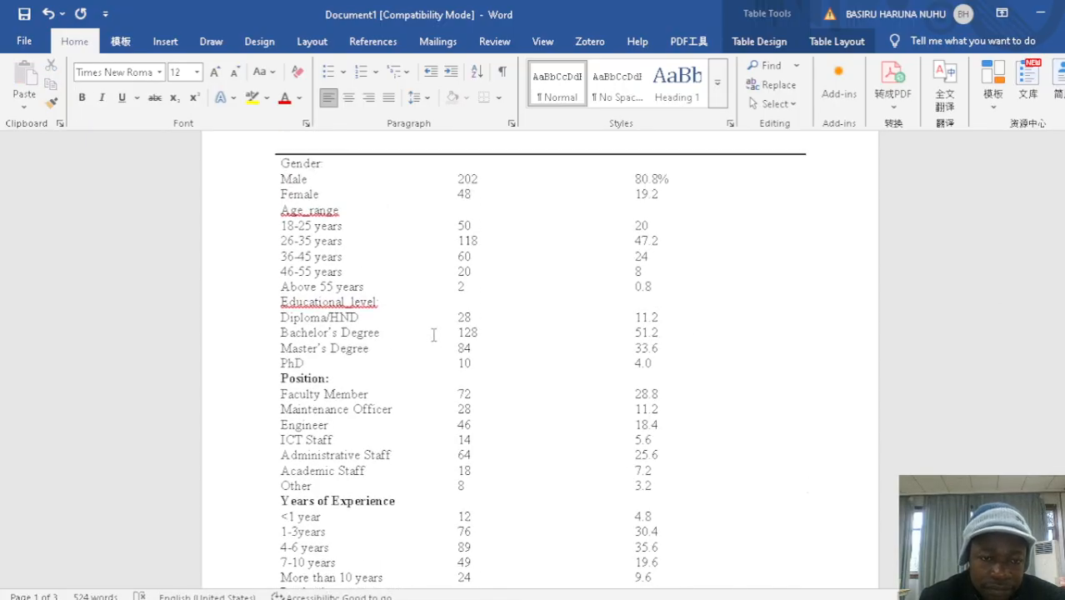
triple_click(360, 302)
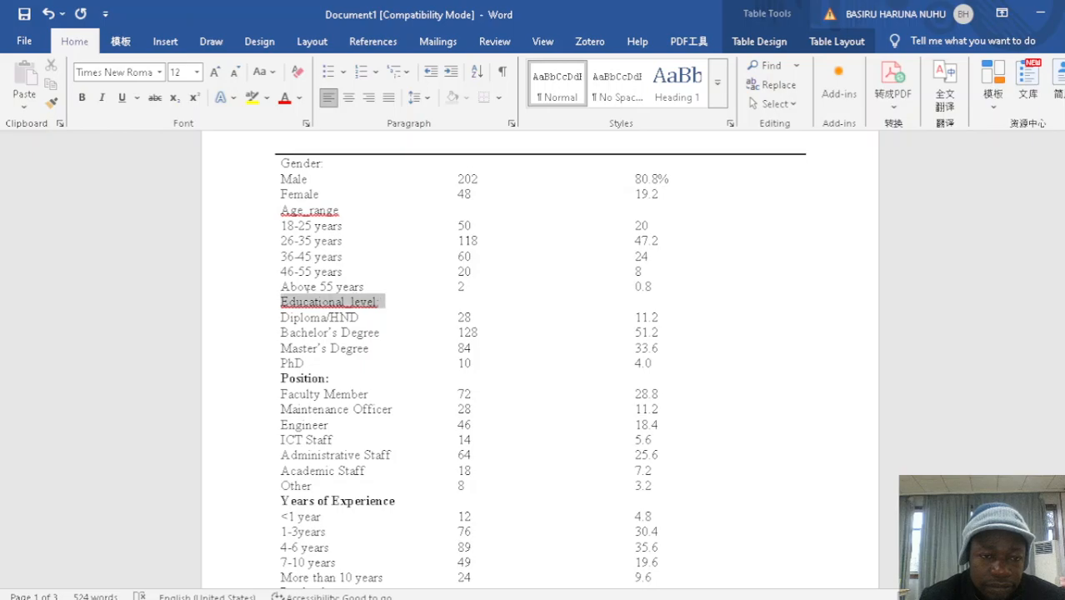
click(307, 268)
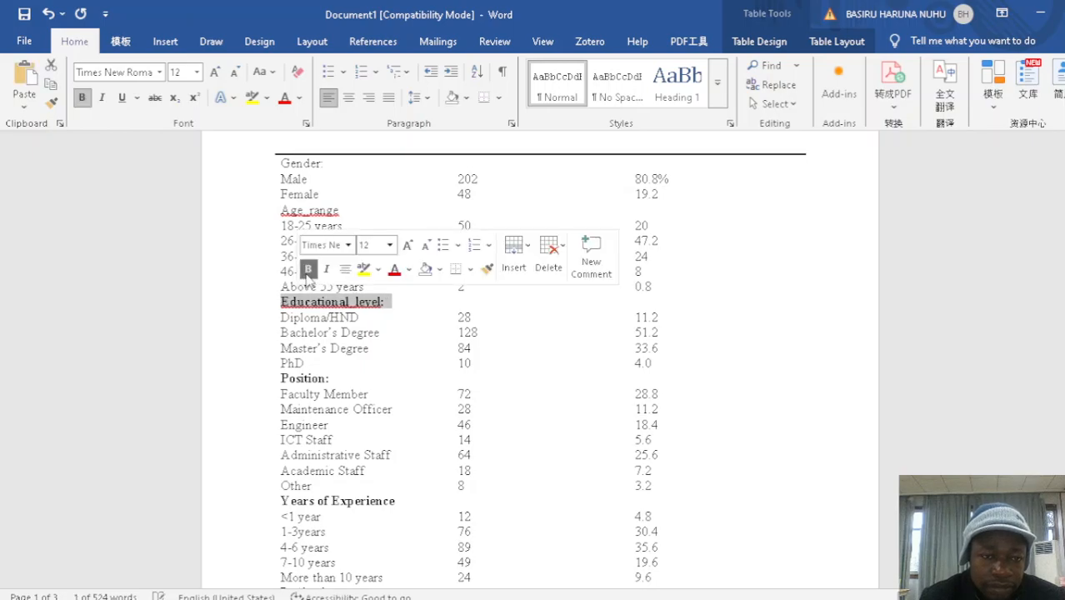
drag(351, 209, 288, 199)
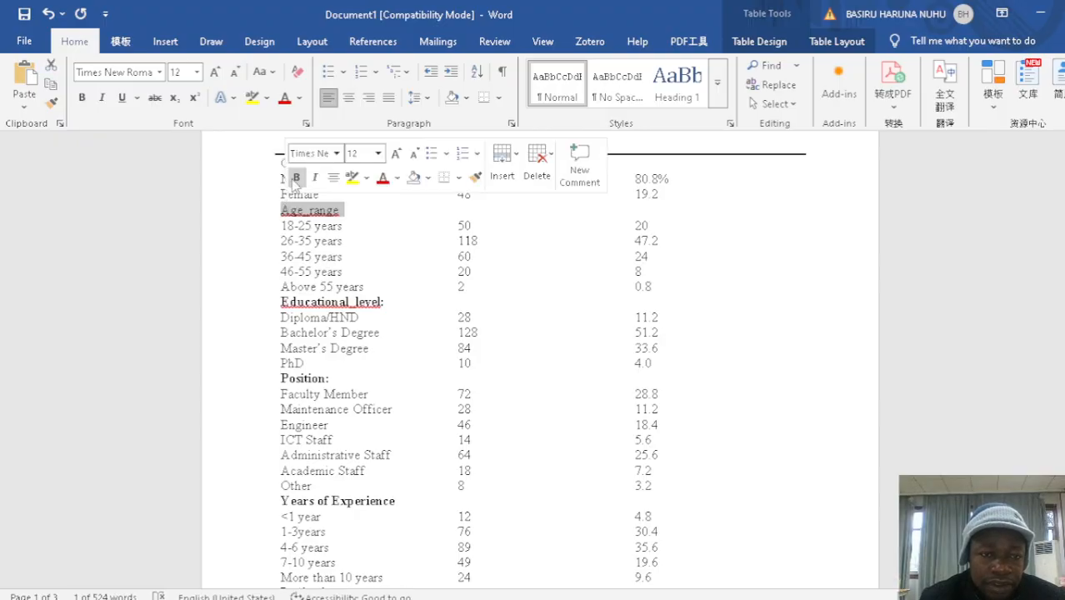
click(295, 180)
Make the Gender: subheading in the first row below the table header bold
click(342, 175)
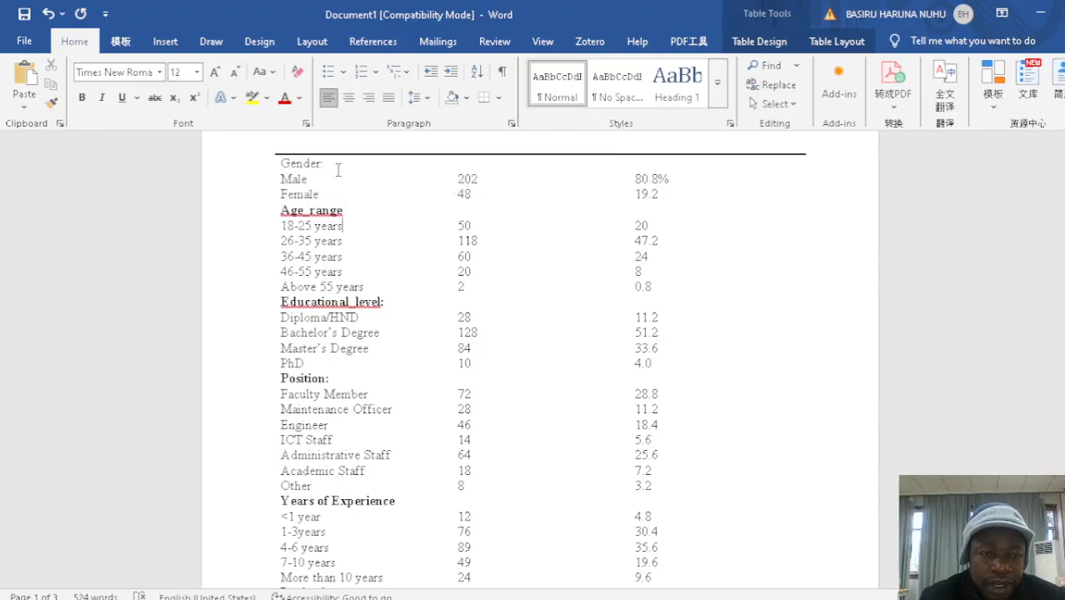
drag(328, 162, 280, 165)
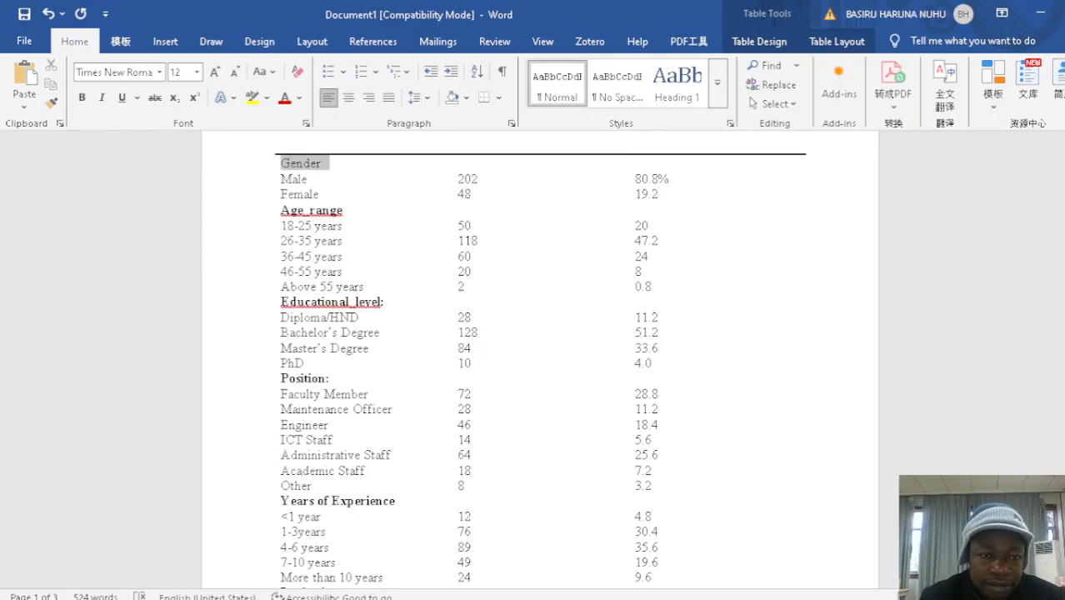
click(299, 189)
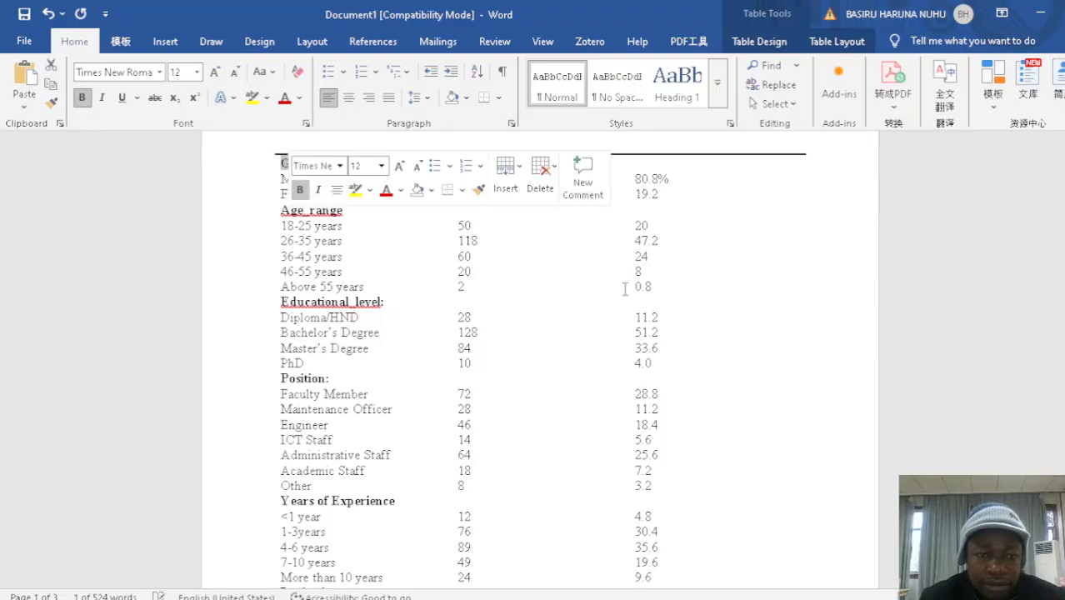
Change "male" to "males" in the gender distribution sentence of the paragraph below Table 1
scroll(542, 358, down, 8)
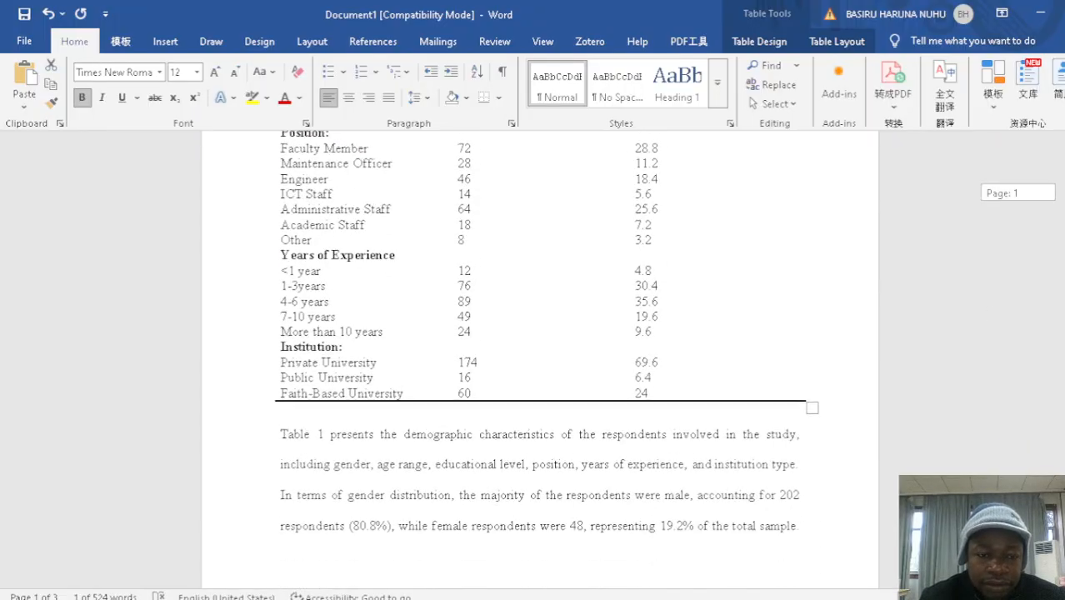
scroll(539, 333, down, 2)
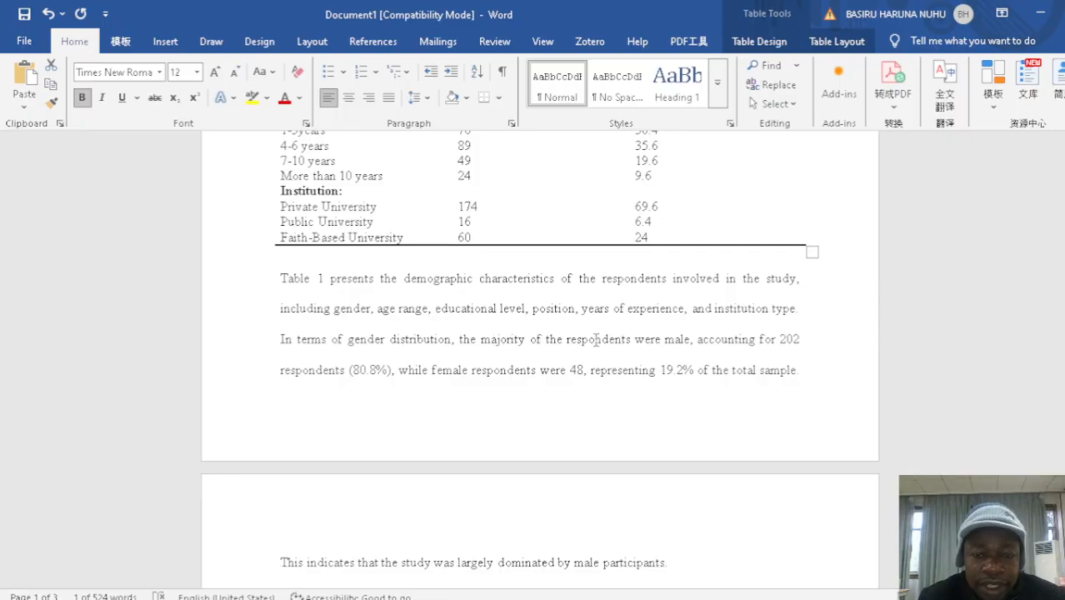
click(691, 339)
text(s)
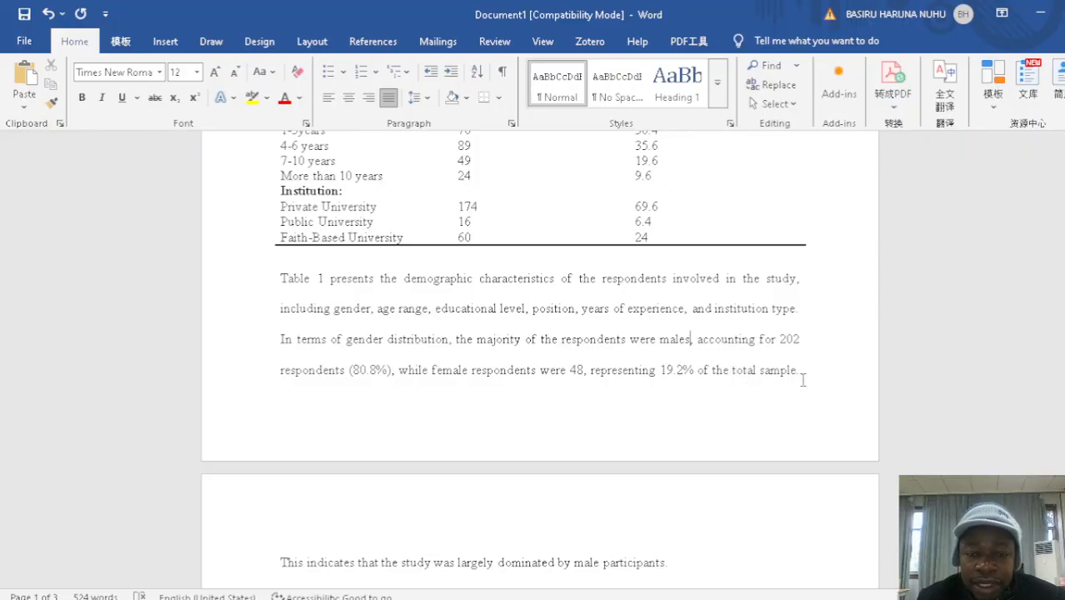
Compare the age range frequencies and percentages in Table 1 with the explanatory paragraph about age range on the second page
drag(1064, 289, 1064, 223)
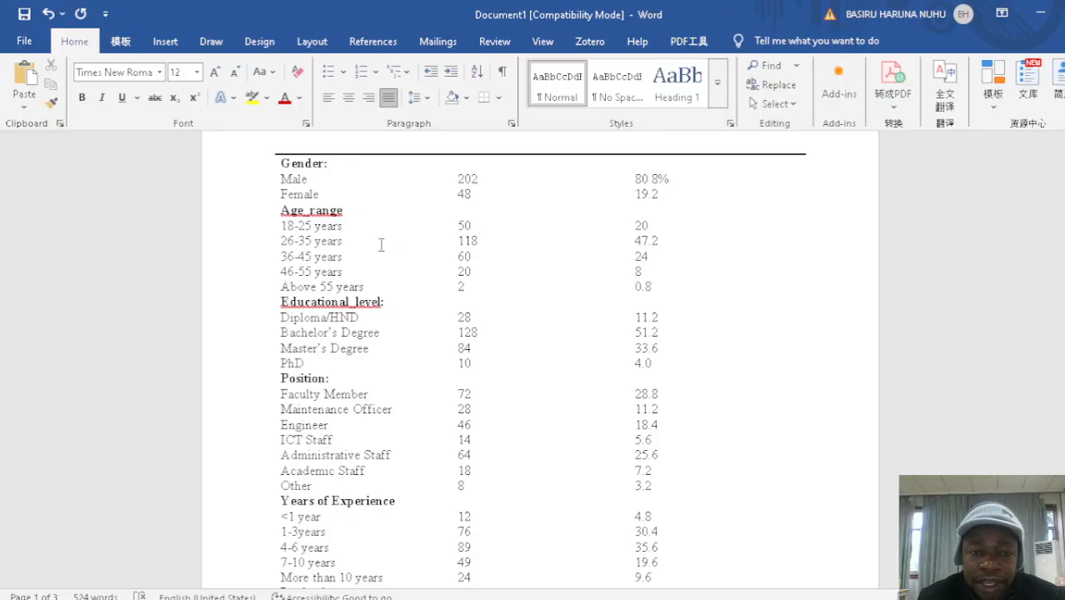
drag(480, 241, 453, 241)
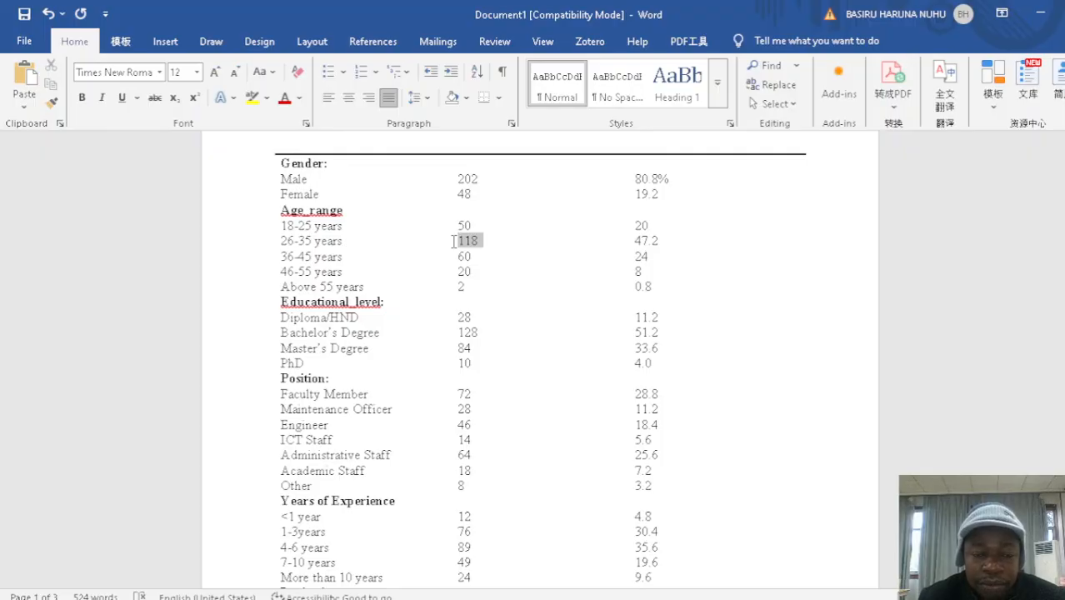
drag(454, 241, 454, 241)
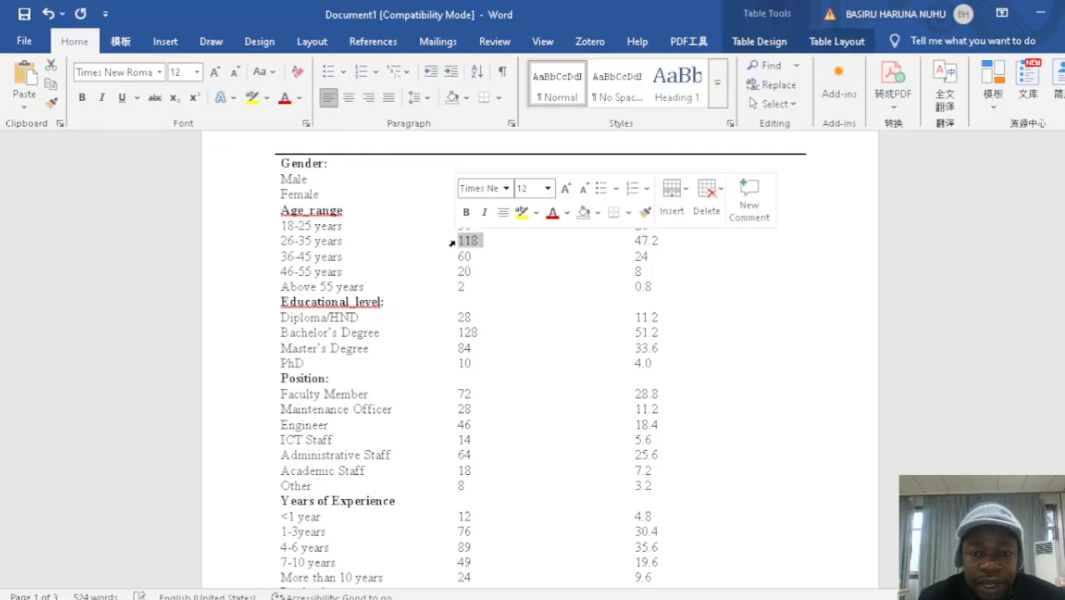
click(659, 241)
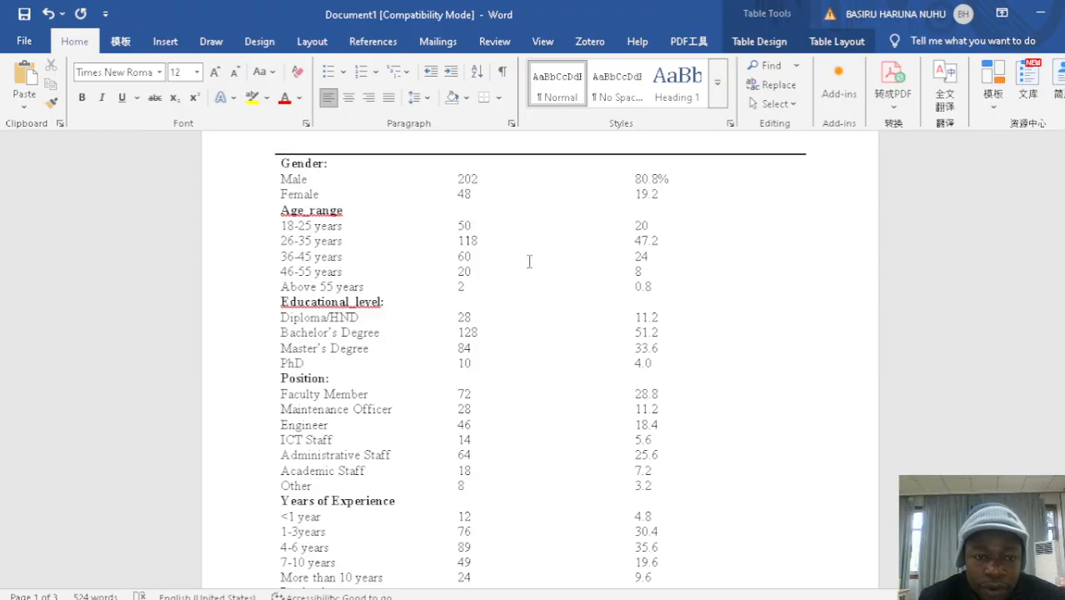
drag(473, 256, 458, 257)
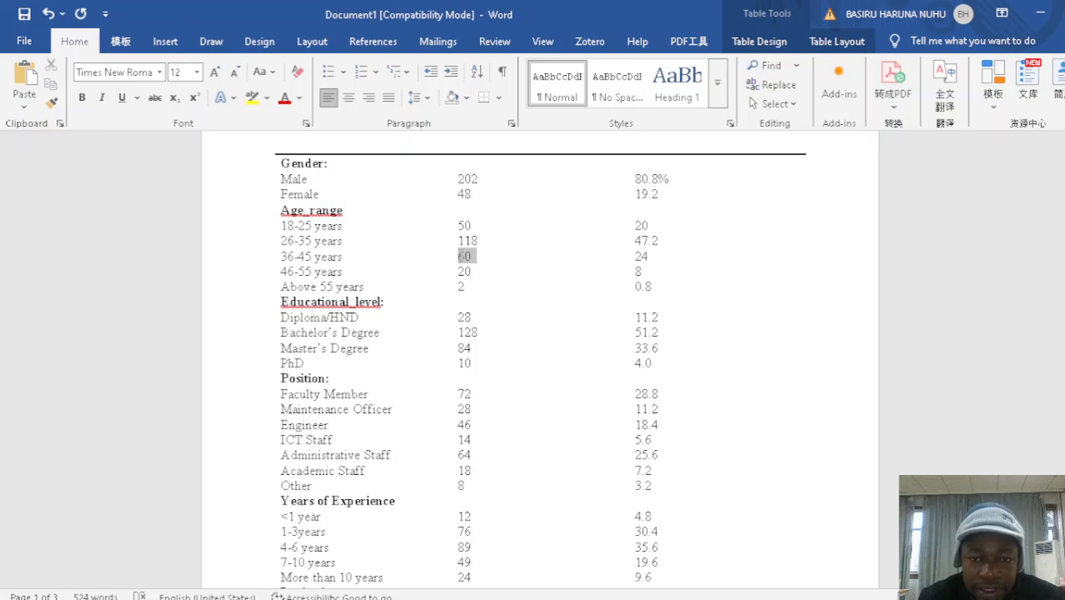
drag(463, 256, 466, 257)
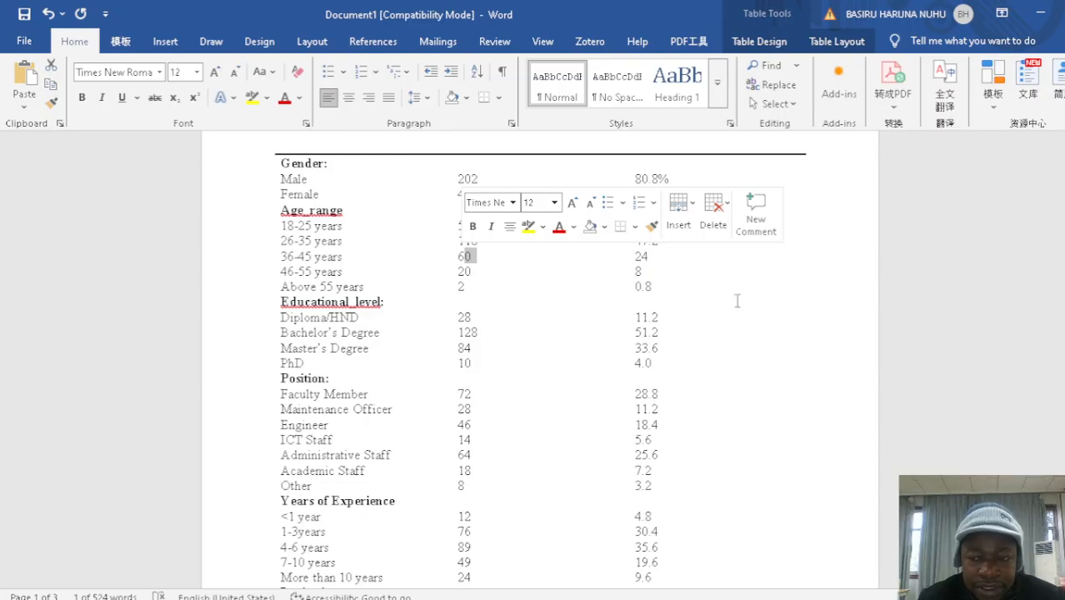
drag(1064, 210, 1064, 246)
scroll(541, 358, down, 3)
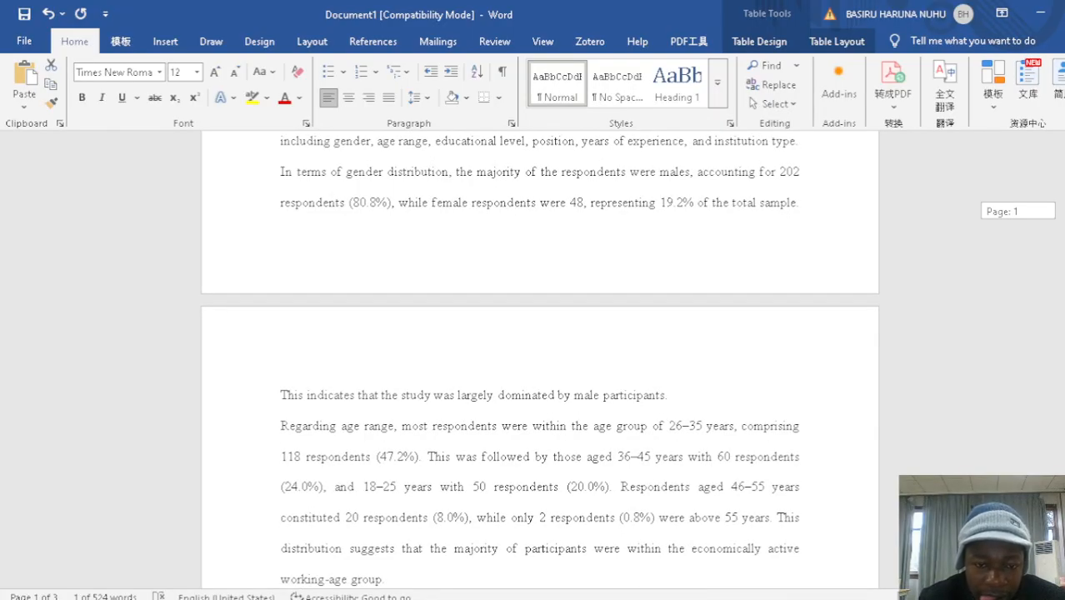
scroll(540, 361, down, 1)
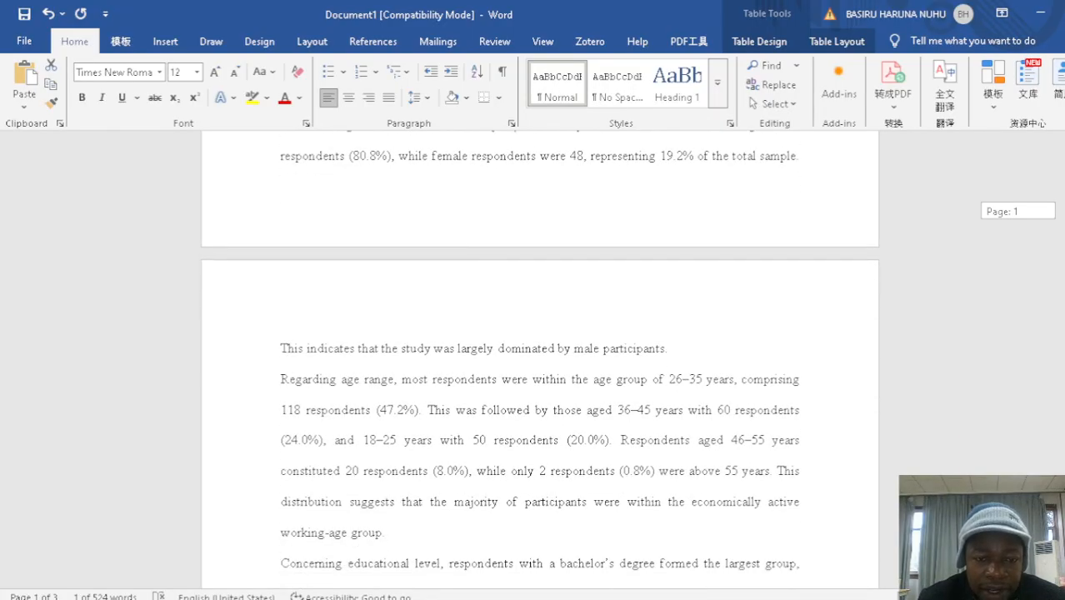
scroll(540, 358, down, 1)
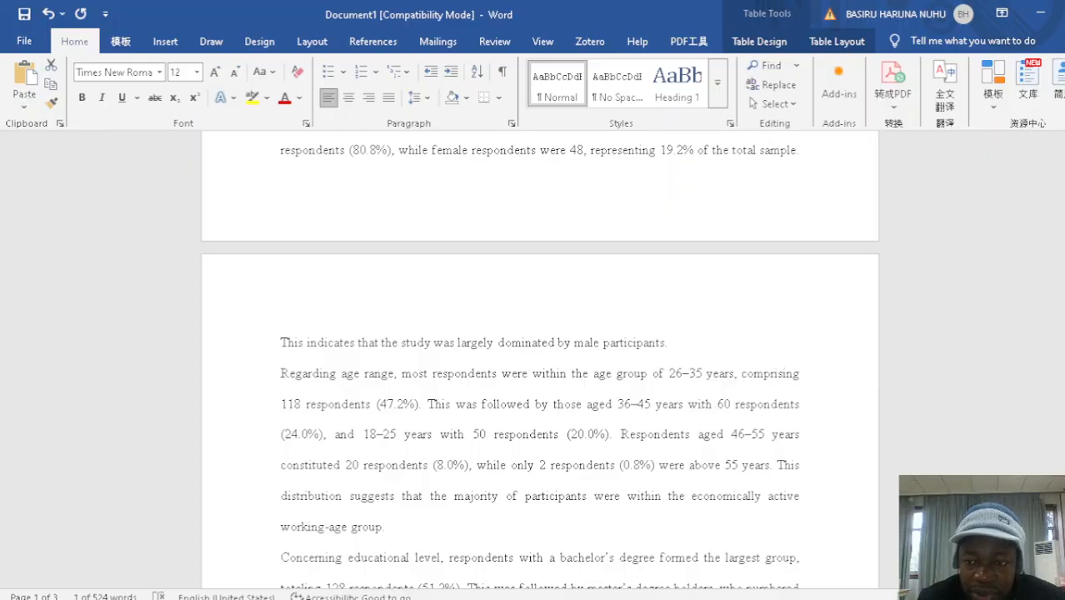
scroll(540, 359, up, 10)
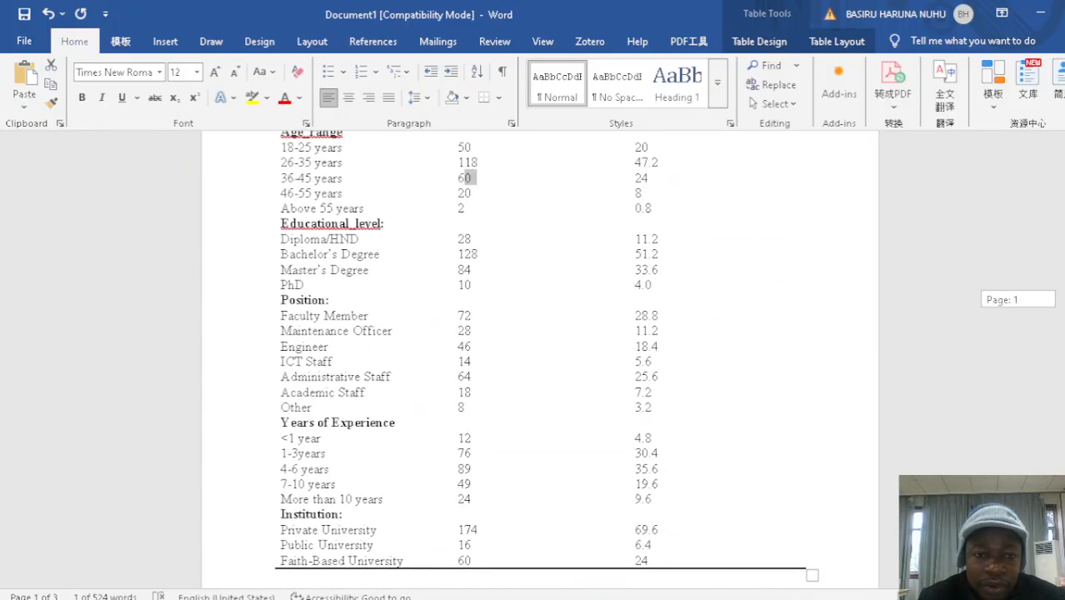
scroll(547, 358, up, 1)
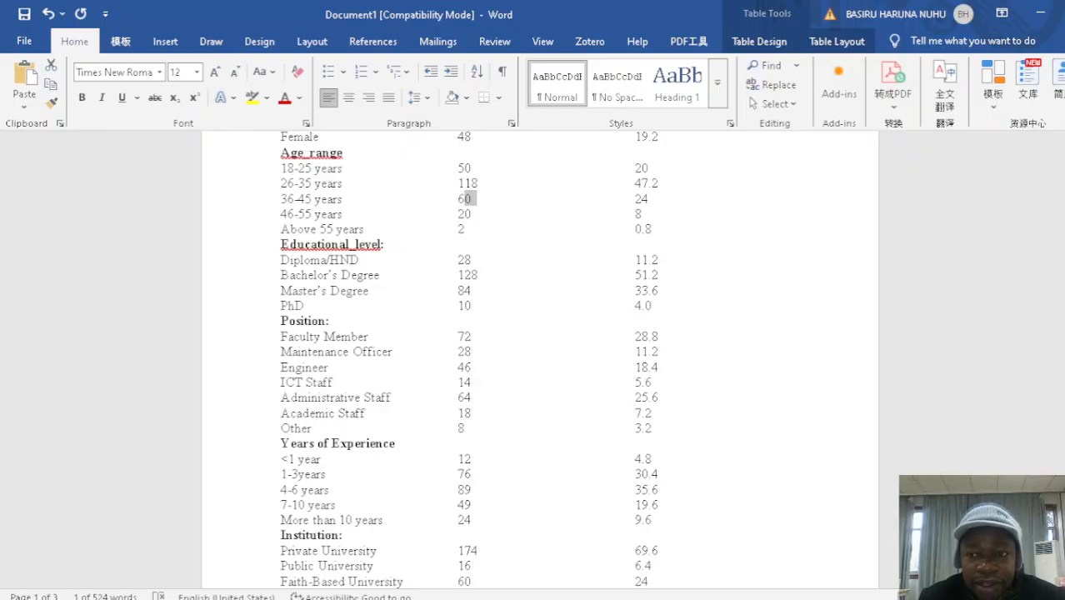
scroll(540, 358, down, 10)
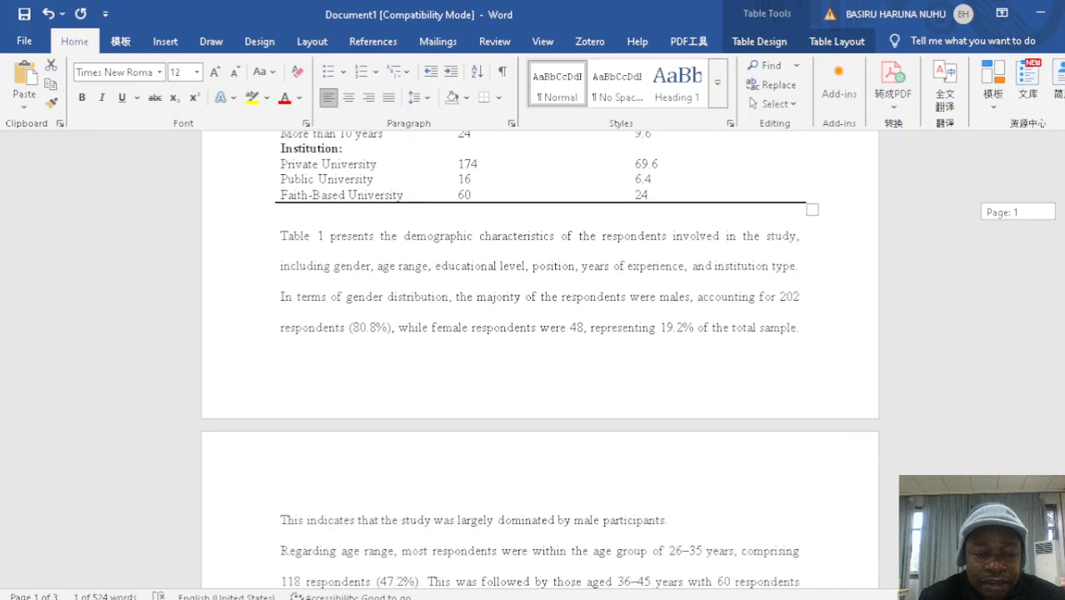
Compare the educational level frequencies and percentages in Table 1 with the explanatory paragraph about educational level on the second page
scroll(540, 358, down, 1)
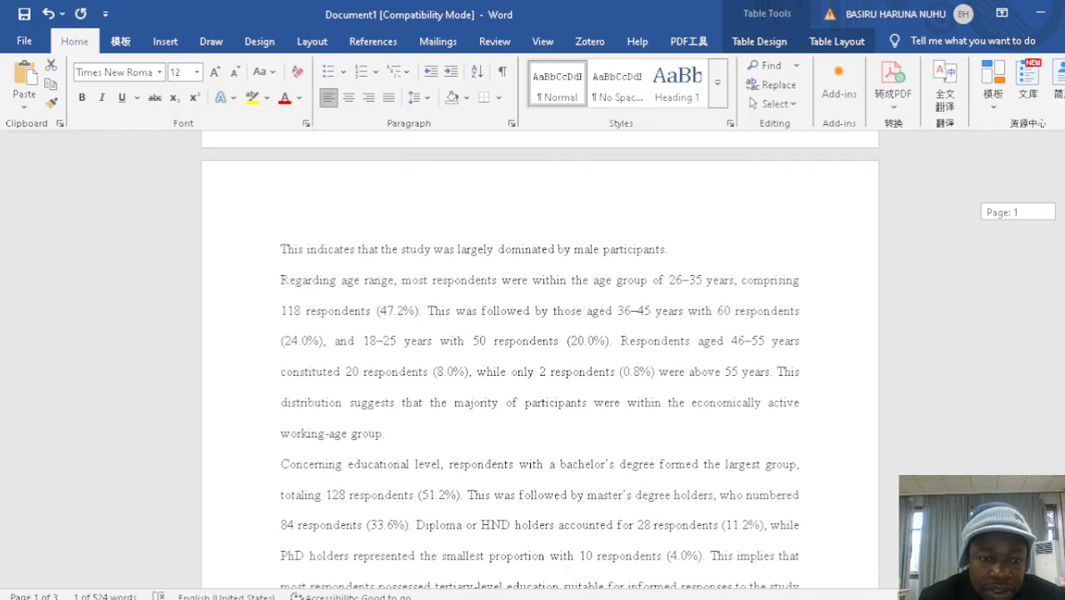
scroll(540, 358, down, 1)
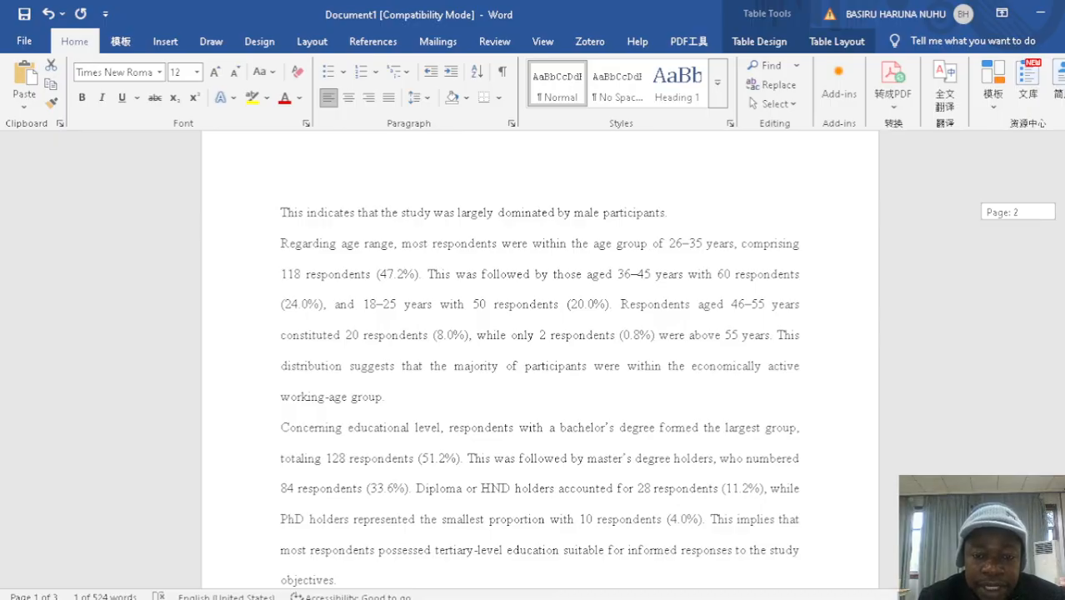
scroll(541, 358, up, 1)
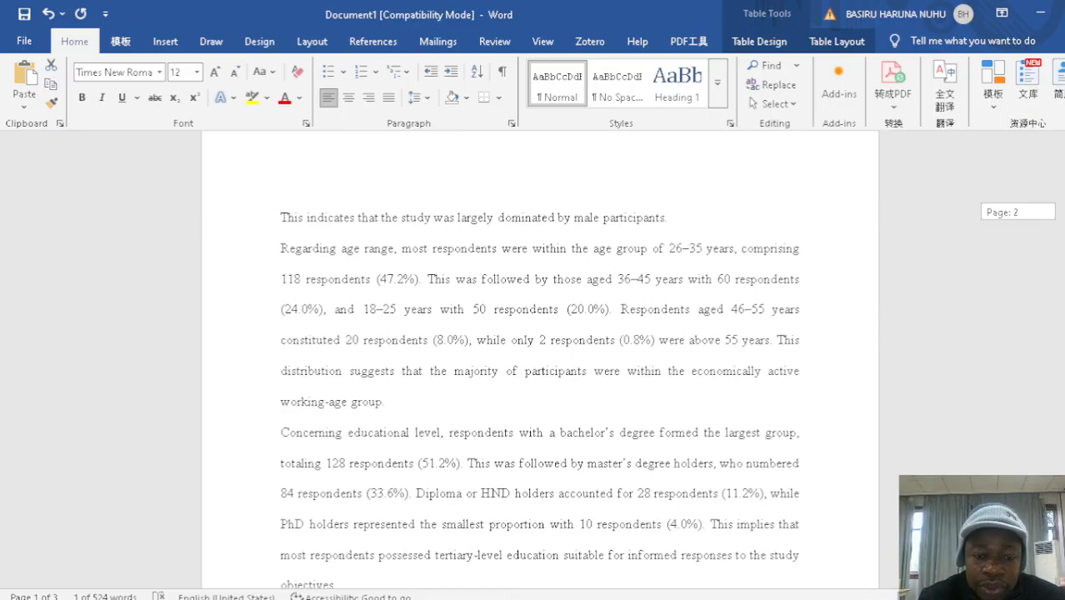
scroll(541, 358, up, 10)
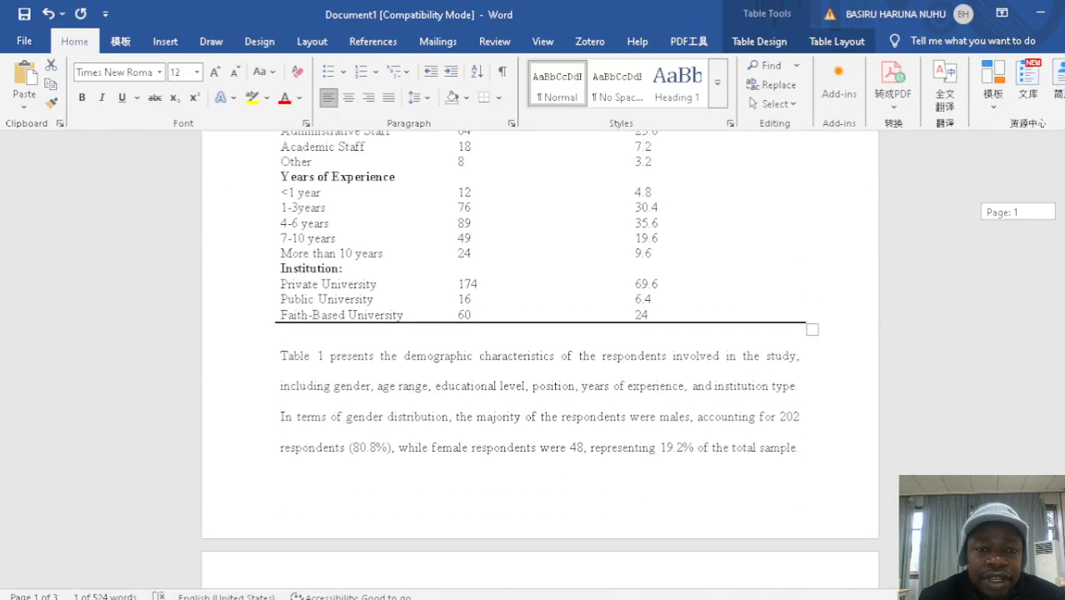
scroll(540, 359, up, 2)
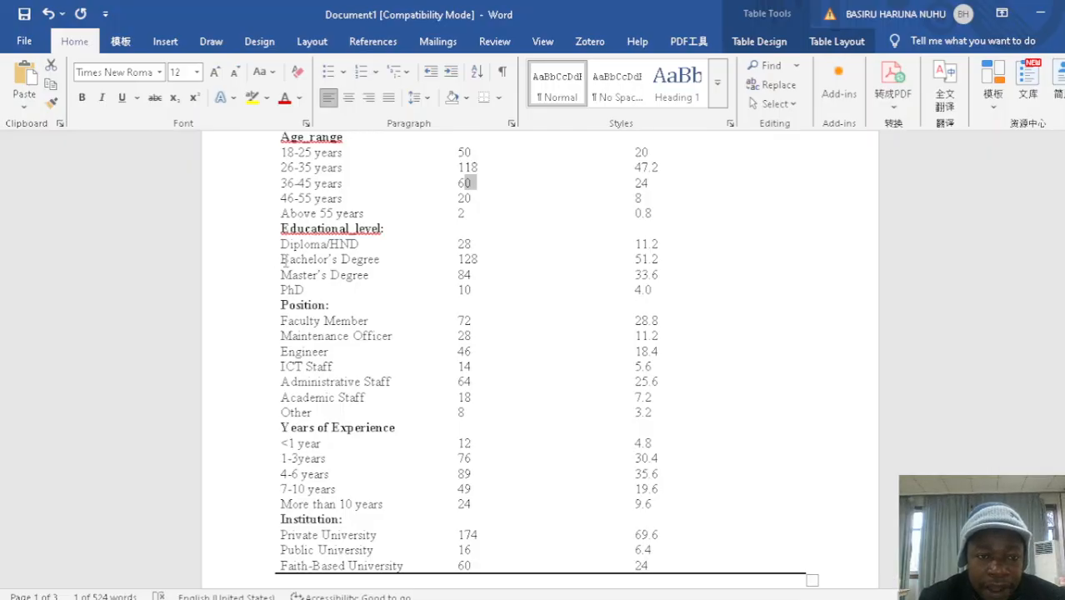
drag(283, 260, 452, 275)
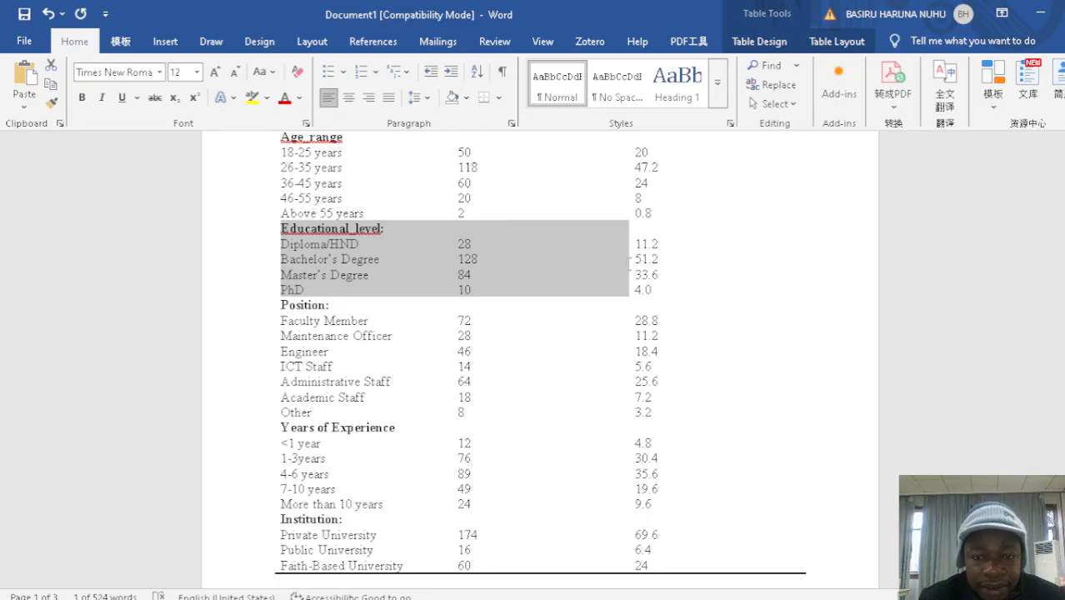
drag(631, 267, 667, 275)
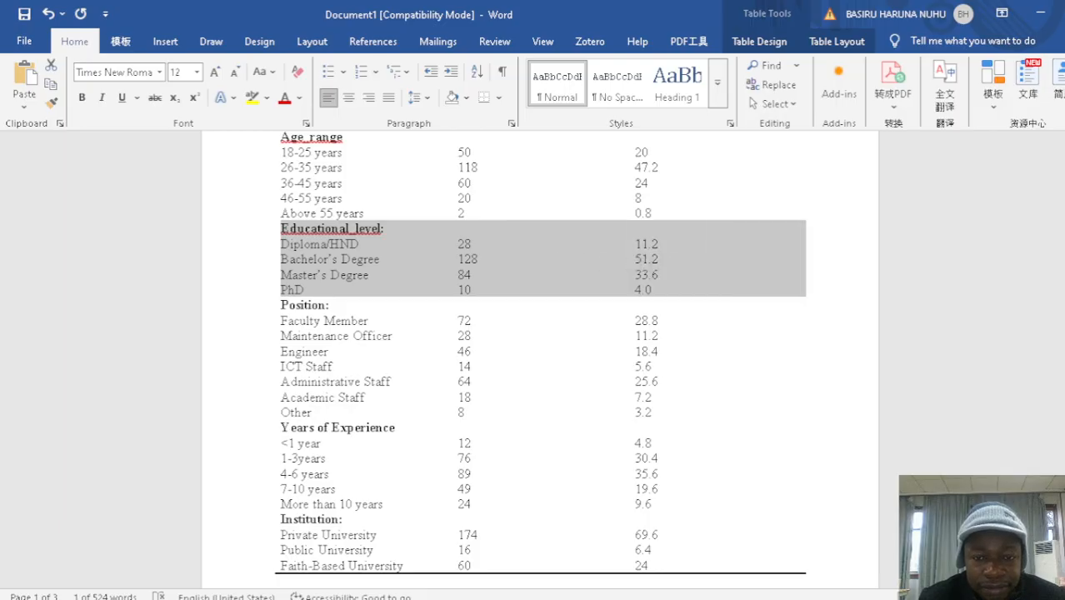
click(545, 268)
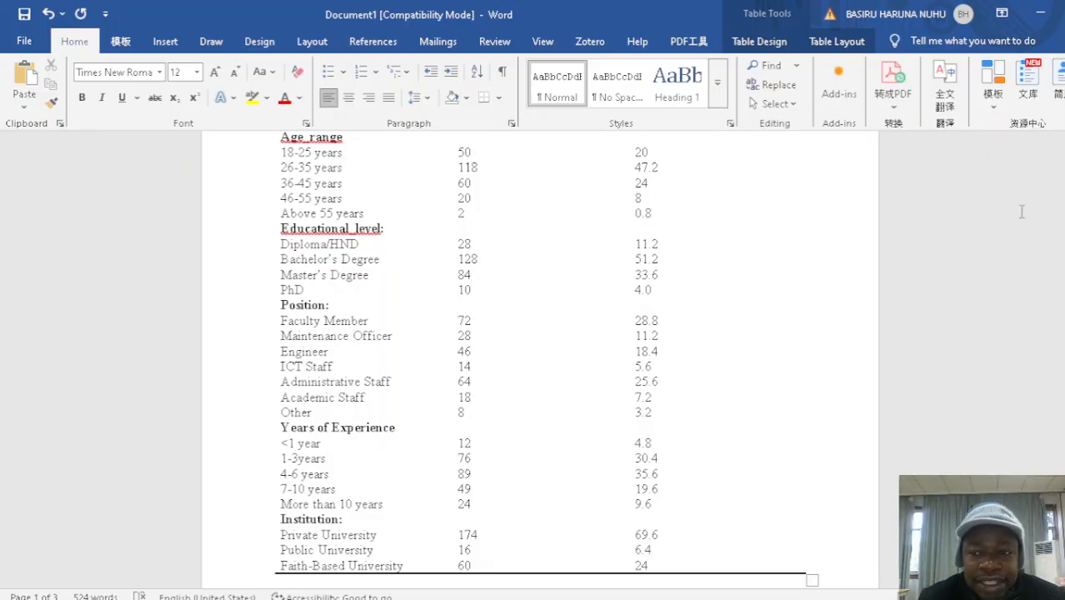
scroll(540, 358, down, 10)
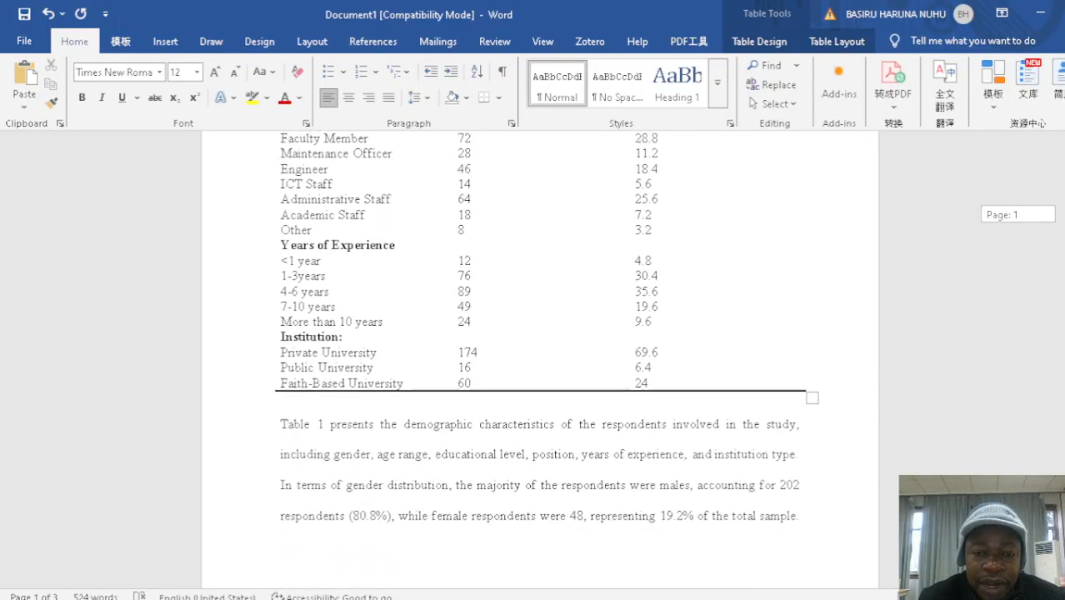
scroll(540, 359, down, 3)
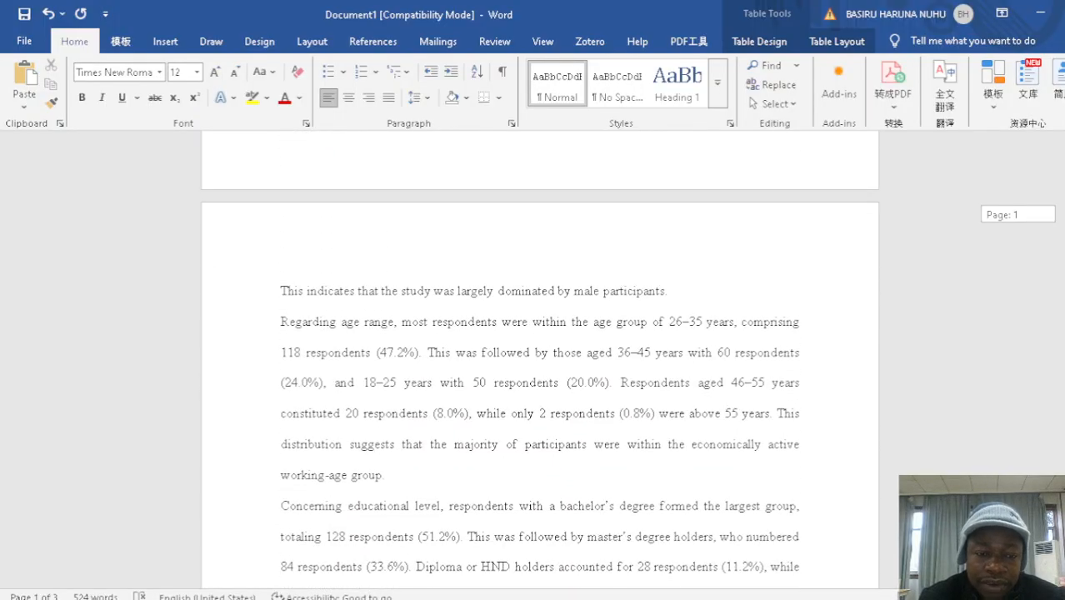
scroll(540, 358, down, 3)
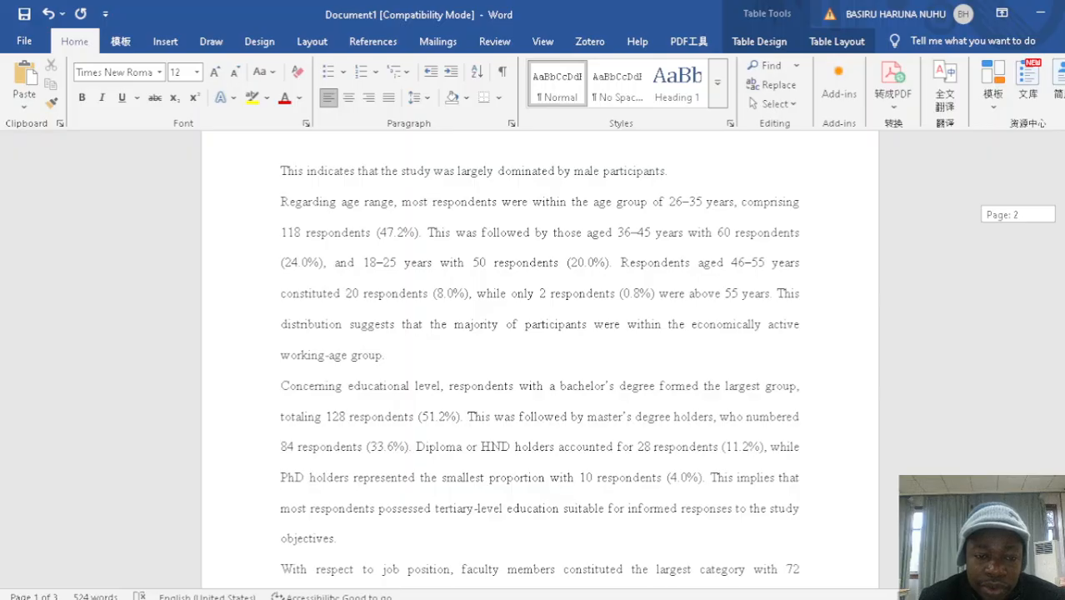
scroll(540, 359, down, 1)
scroll(540, 358, down, 4)
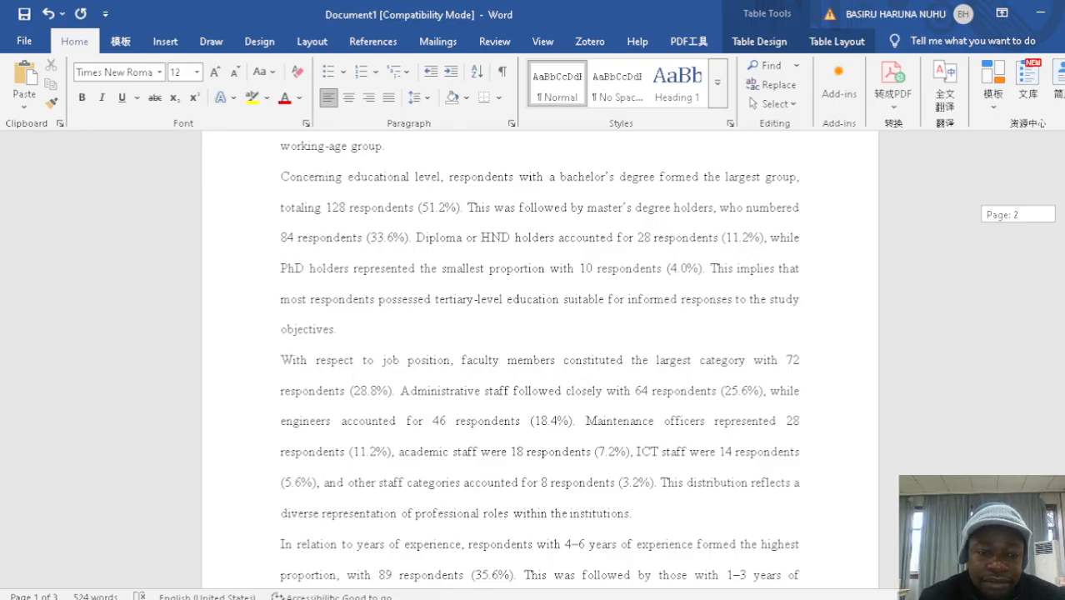
Make the whole job position paragraph, beginning "With respect to job position", bold on the second page
scroll(538, 363, down, 2)
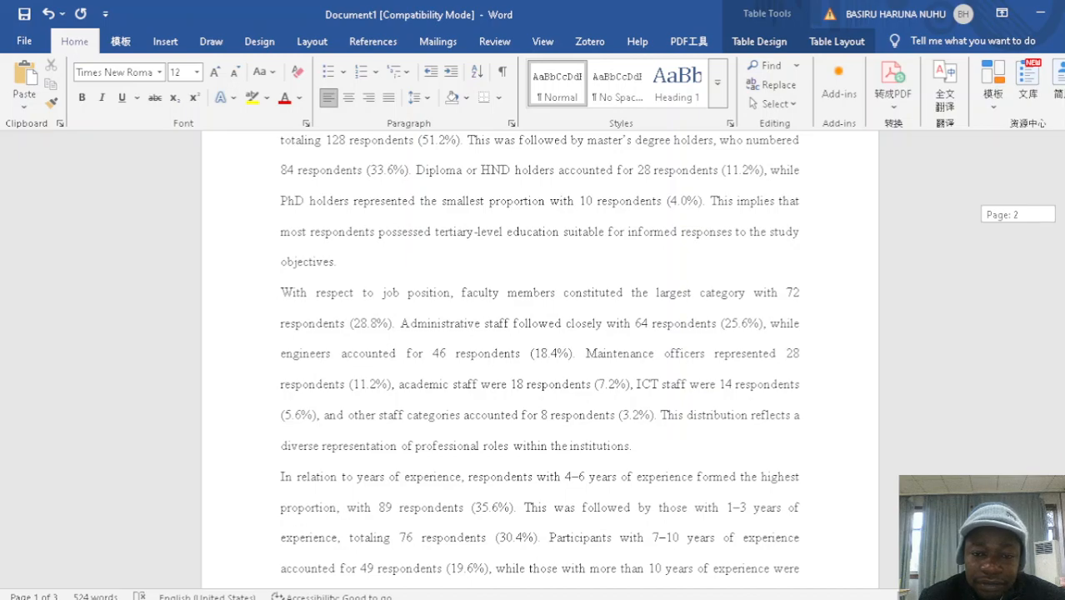
scroll(538, 355, down, 1)
scroll(538, 342, down, 1)
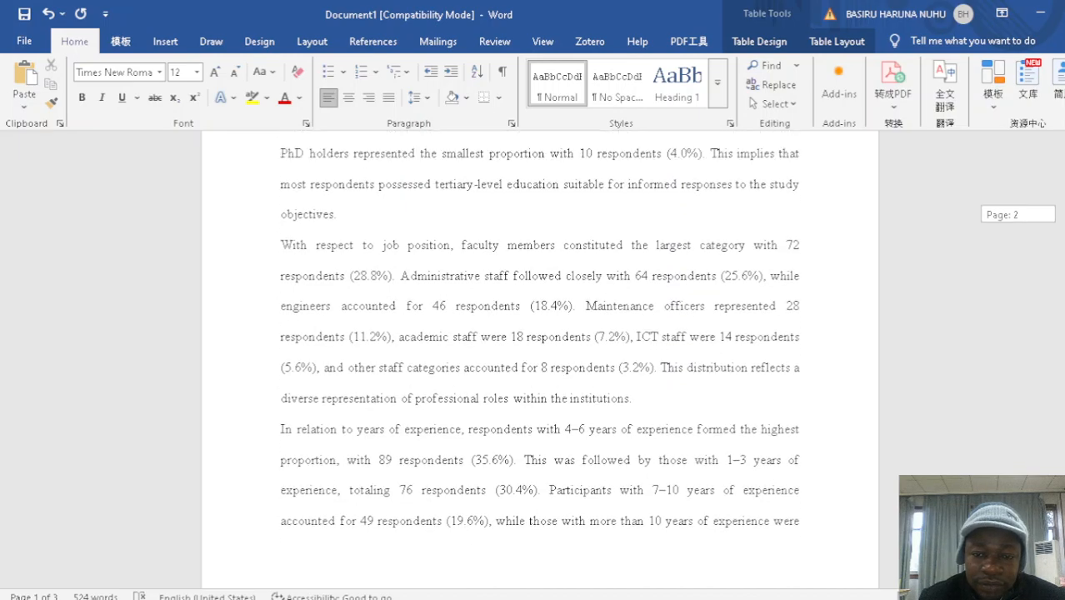
scroll(538, 342, down, 1)
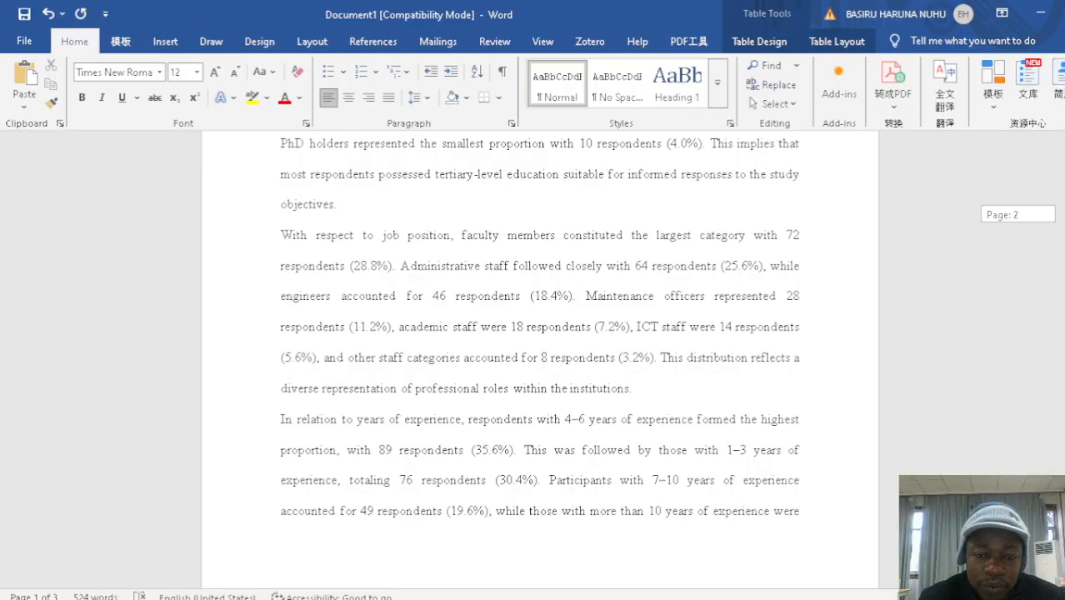
scroll(539, 342, down, 1)
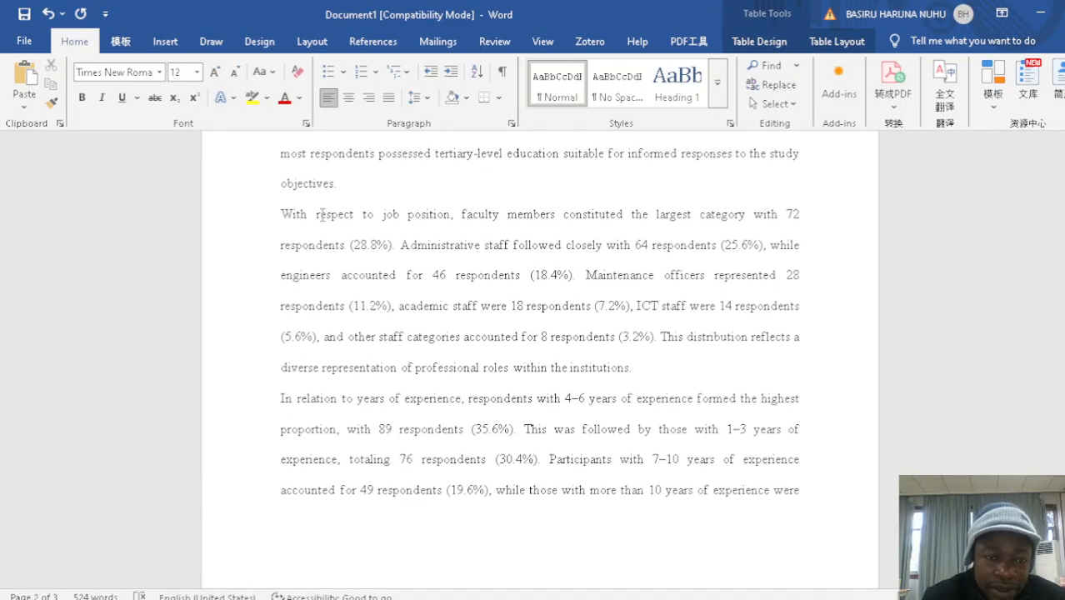
drag(283, 214, 631, 372)
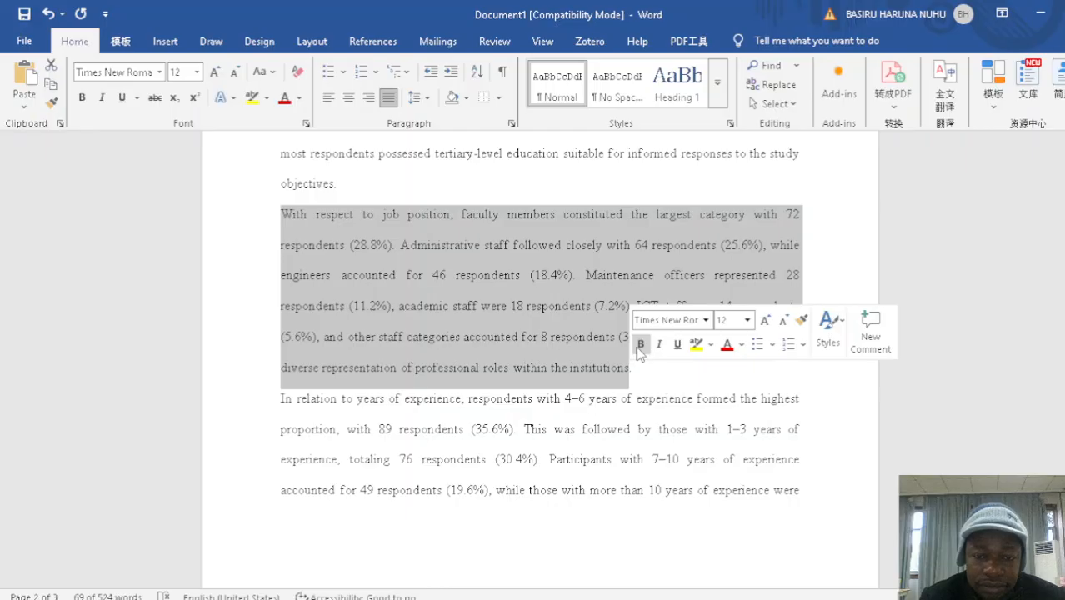
click(641, 343)
click(909, 407)
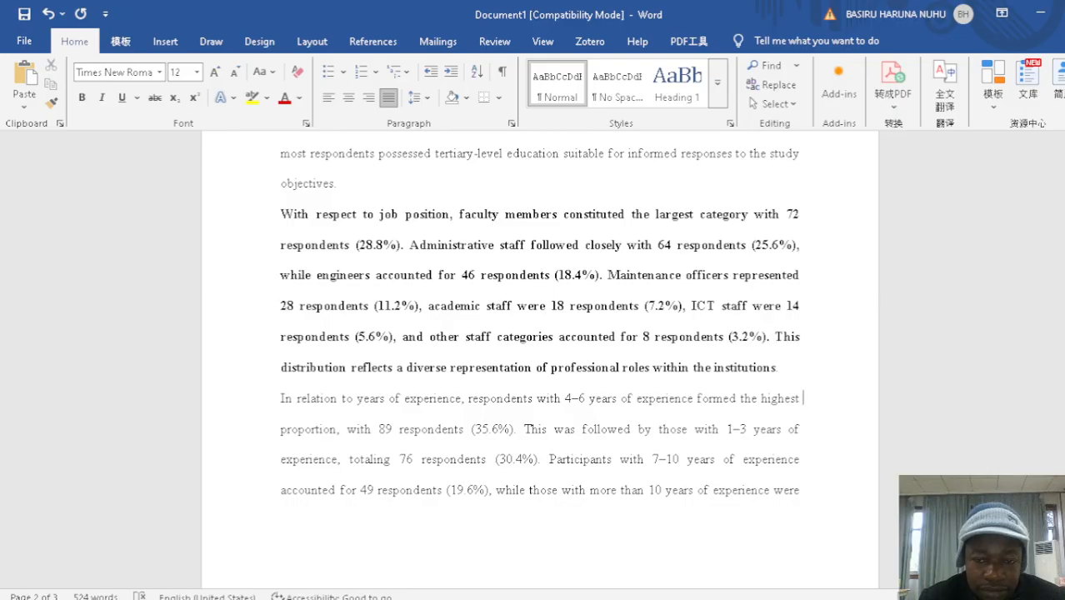
Compare the years of experience figures in Table 1 with the explanatory paragraph that runs across the second and third pages
drag(1064, 404, 1058, 278)
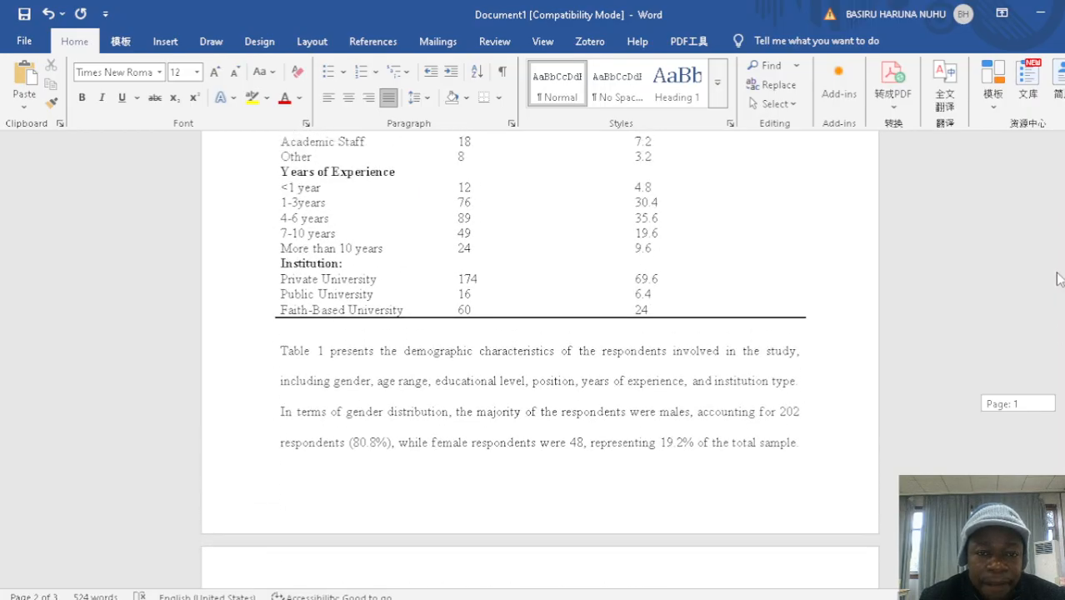
drag(1058, 278, 1058, 280)
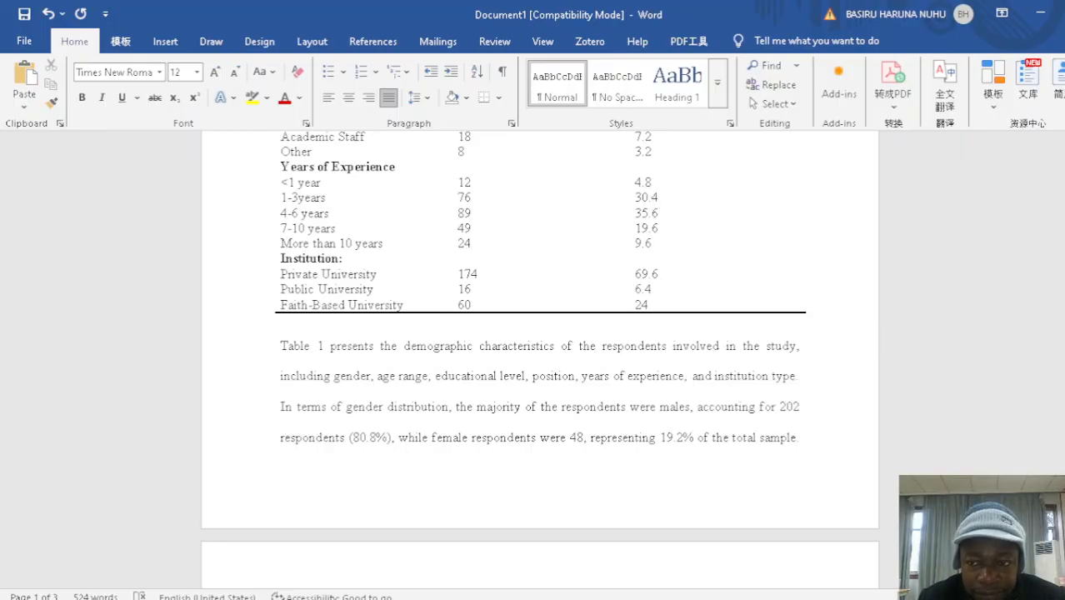
scroll(540, 334, down, 10)
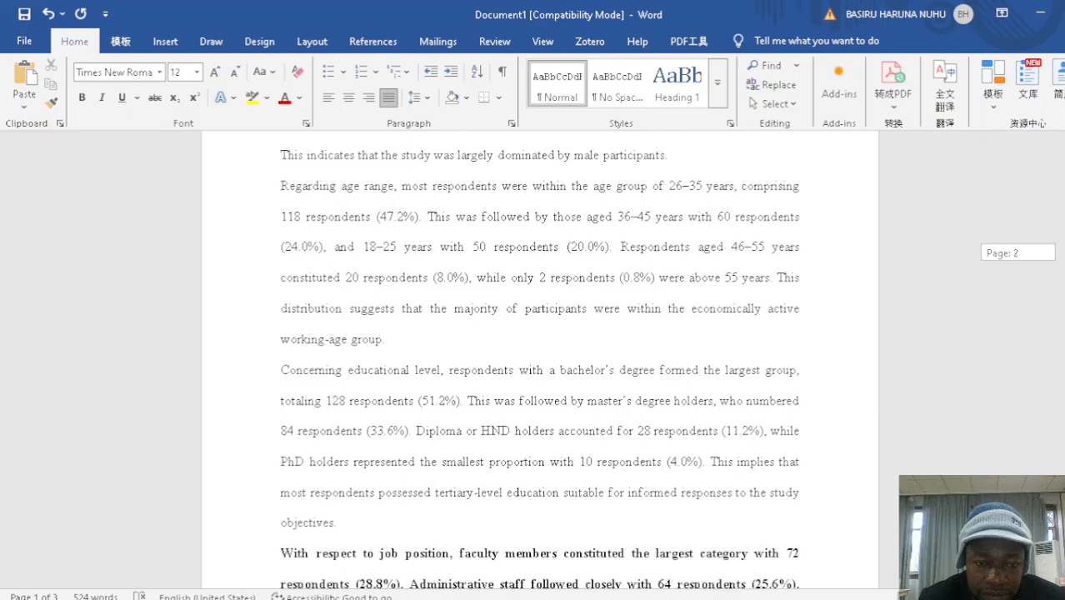
scroll(540, 334, down, 8)
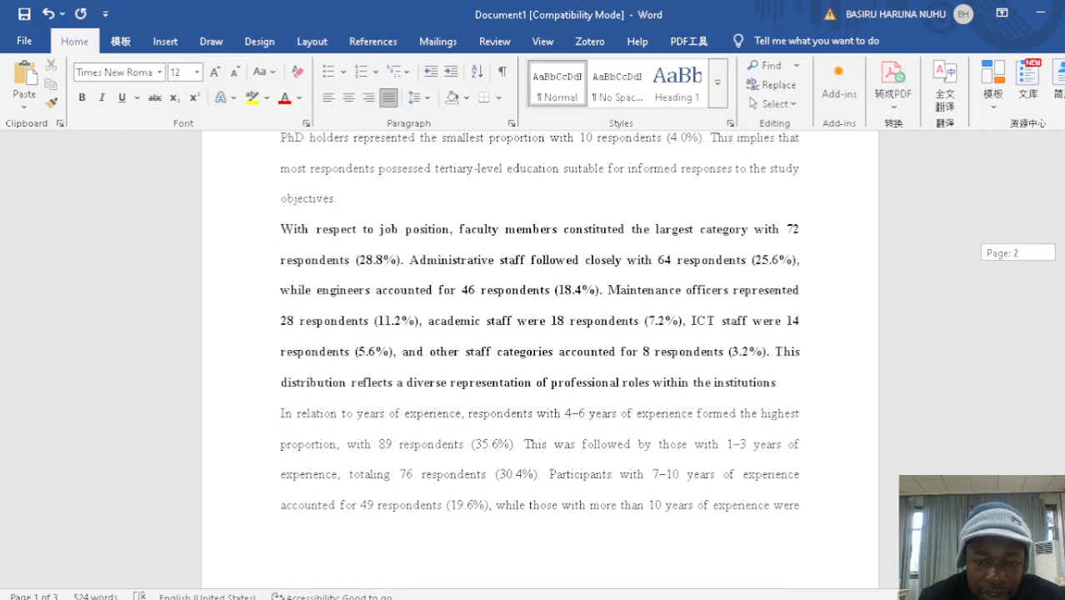
scroll(540, 333, down, 4)
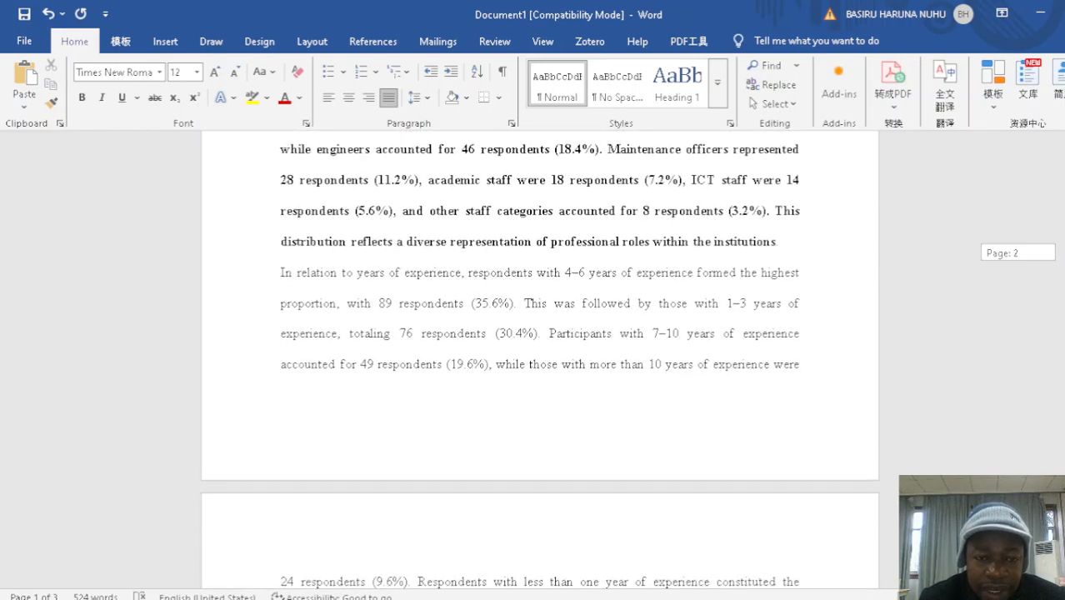
scroll(540, 334, down, 2)
scroll(540, 333, up, 2)
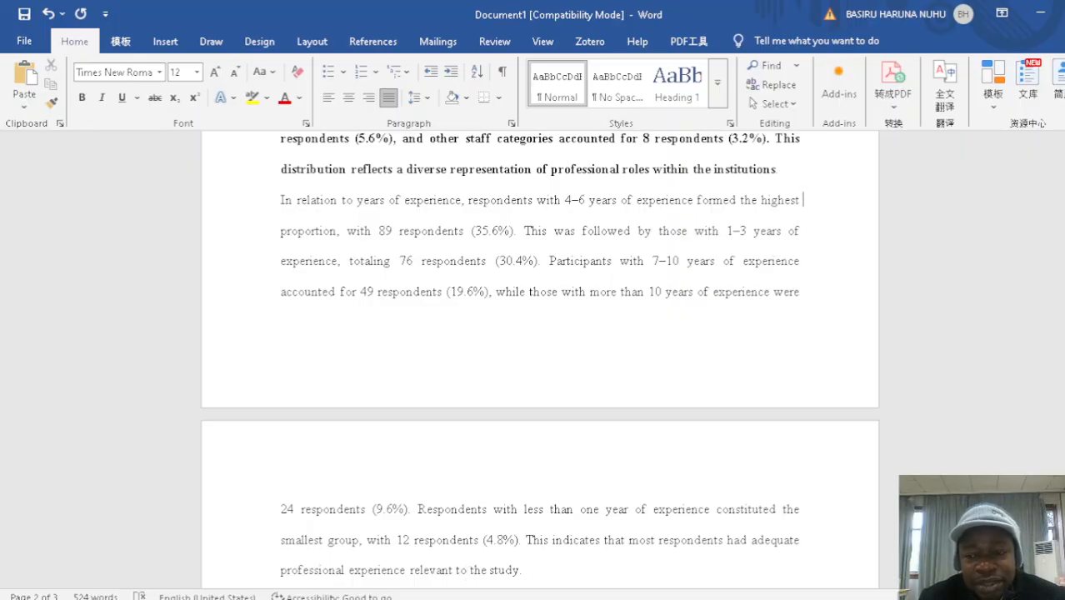
scroll(540, 359, up, 4)
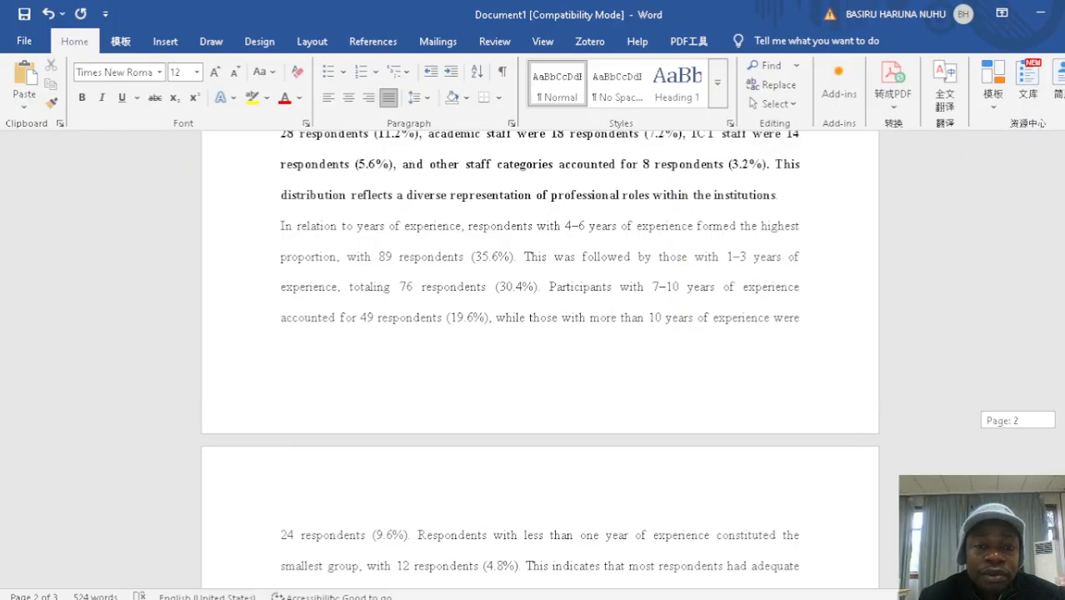
scroll(540, 353, down, 12)
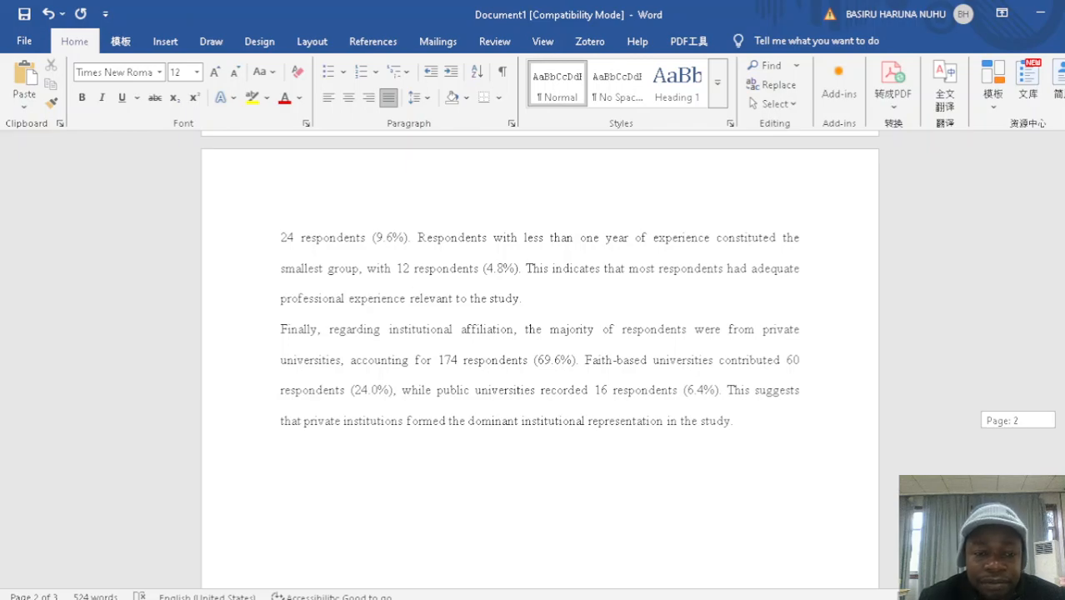
Compare the institution figures in Table 1 with the closing paragraph about institutional affiliation on the third page
scroll(1057, 325, up, 20)
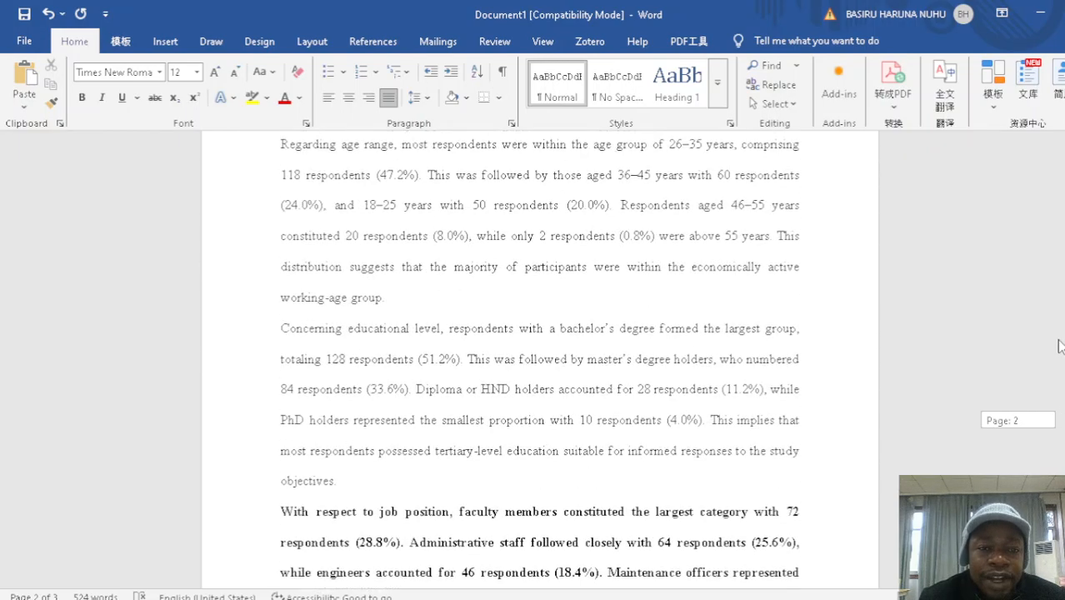
scroll(1057, 325, up, 10)
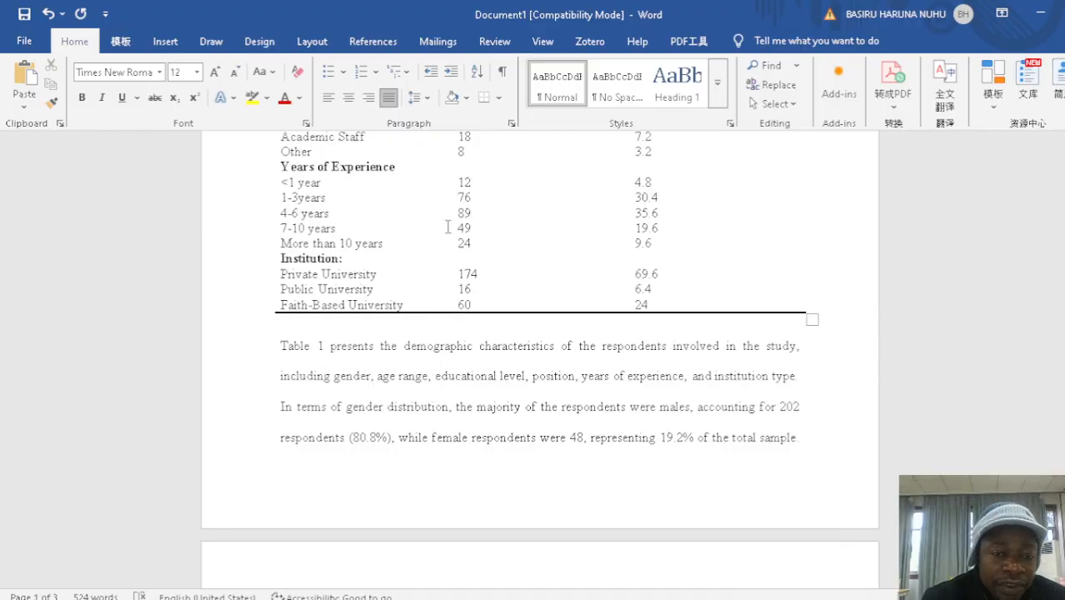
click(341, 260)
text(:)
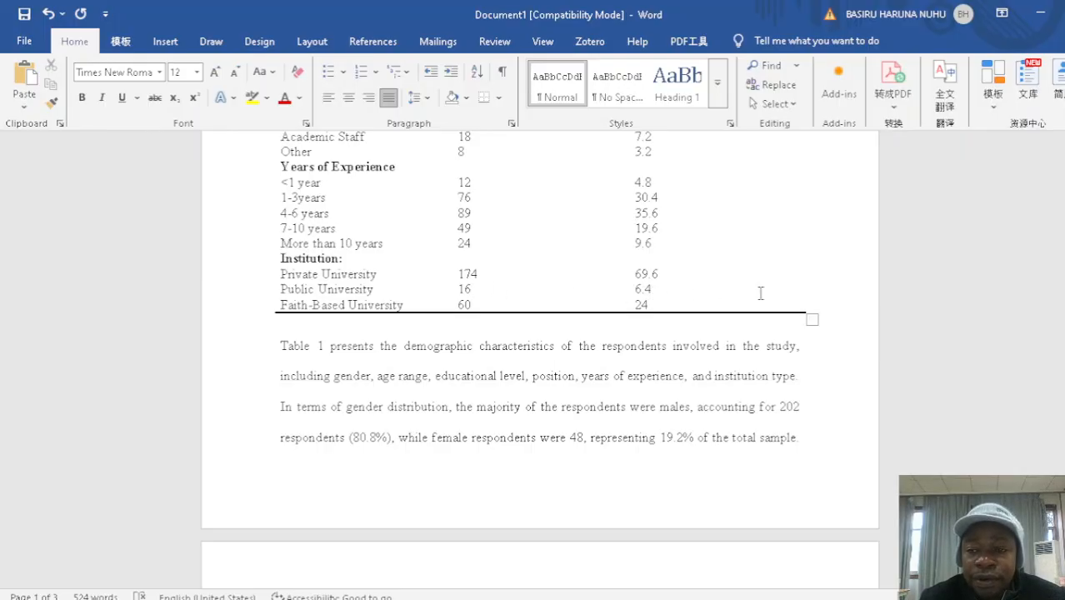
scroll(540, 366, down, 10)
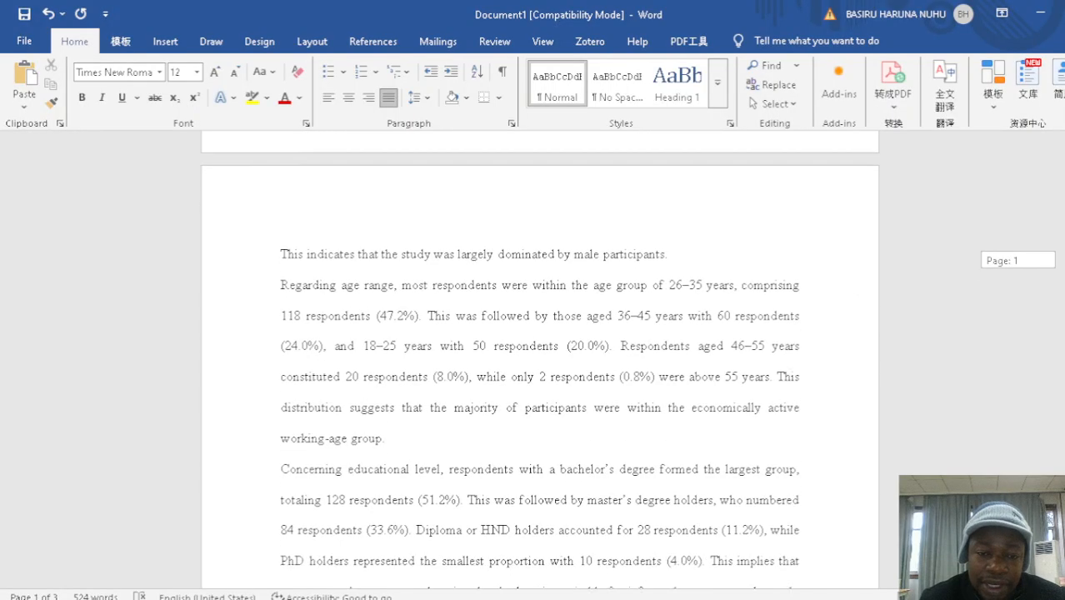
scroll(540, 367, down, 3)
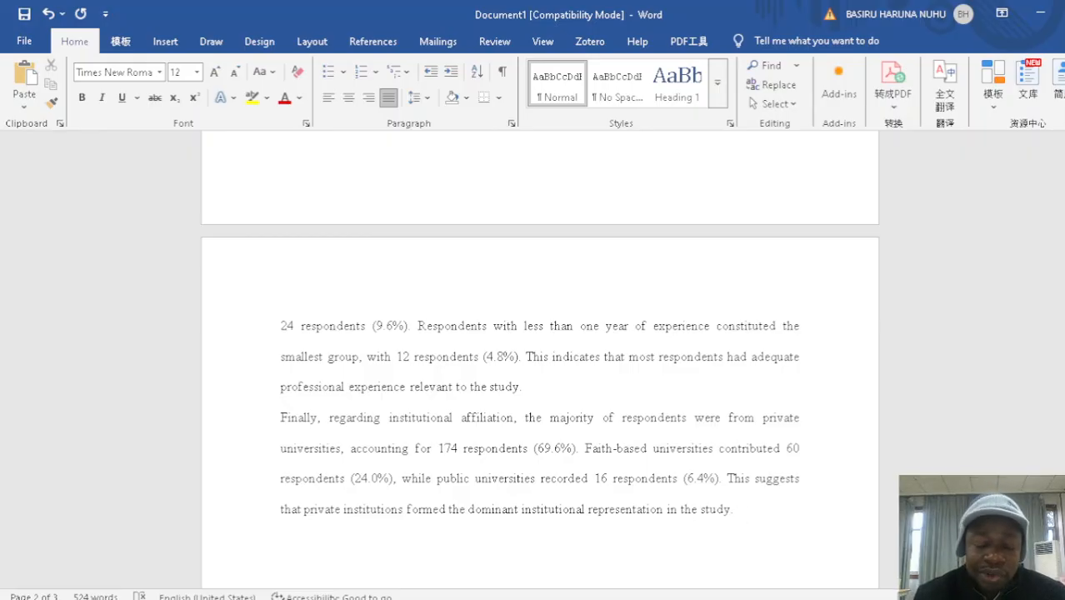
Switch to the Jos.sav data in SPSS and look over the adoption item columns that follow the demographic variables
drag(1063, 441, 1053, 171)
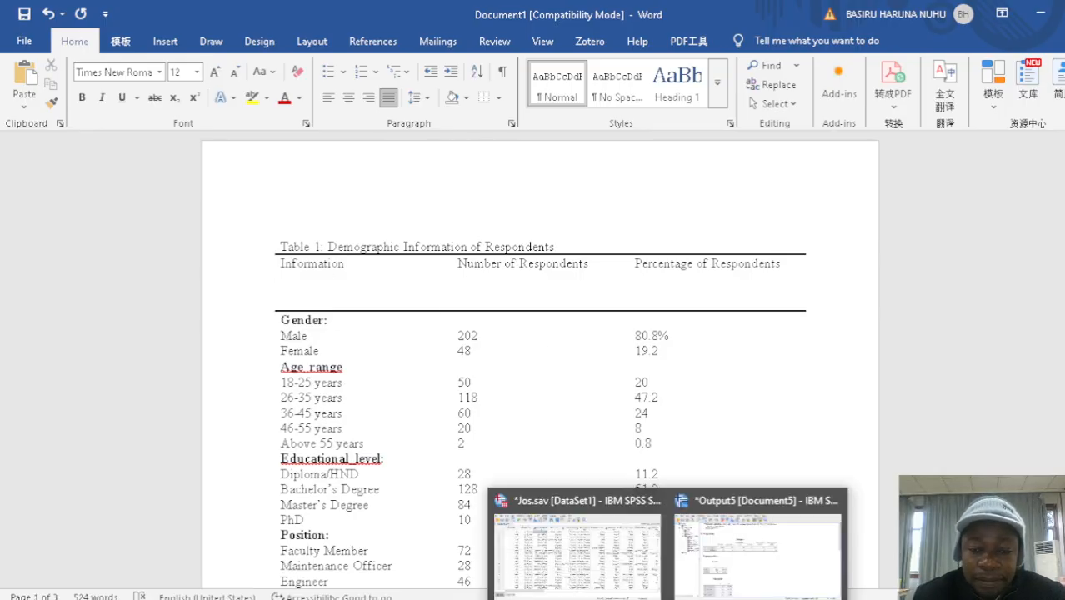
click(628, 552)
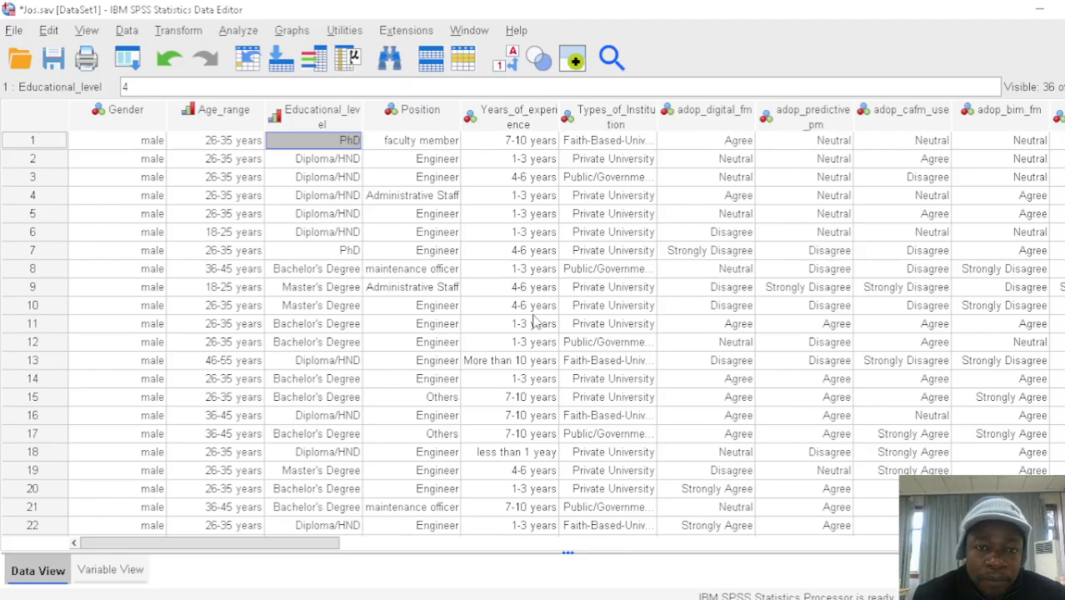
drag(236, 554, 398, 597)
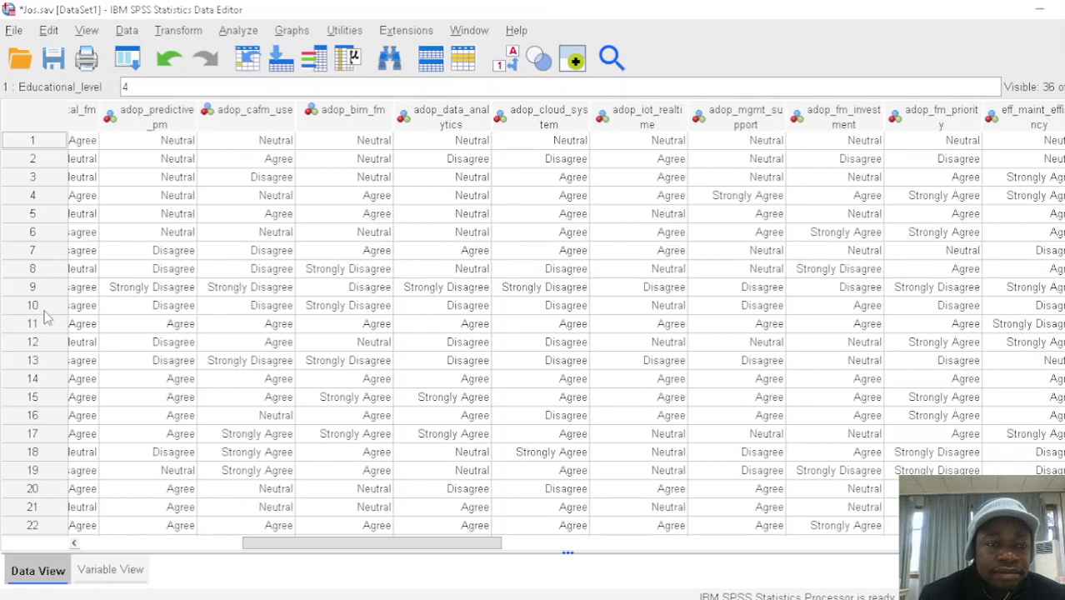
Open the Frequencies analysis and remove all the demographic variables, from Gender to Types_of_Institution, from its analysis list
click(237, 32)
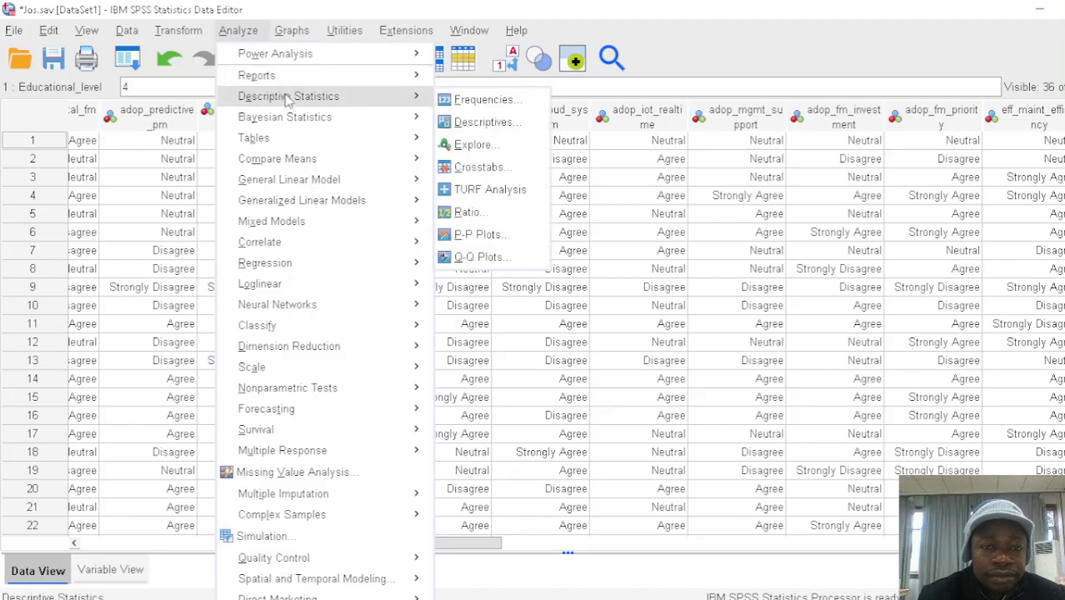
mouse_move(401, 96)
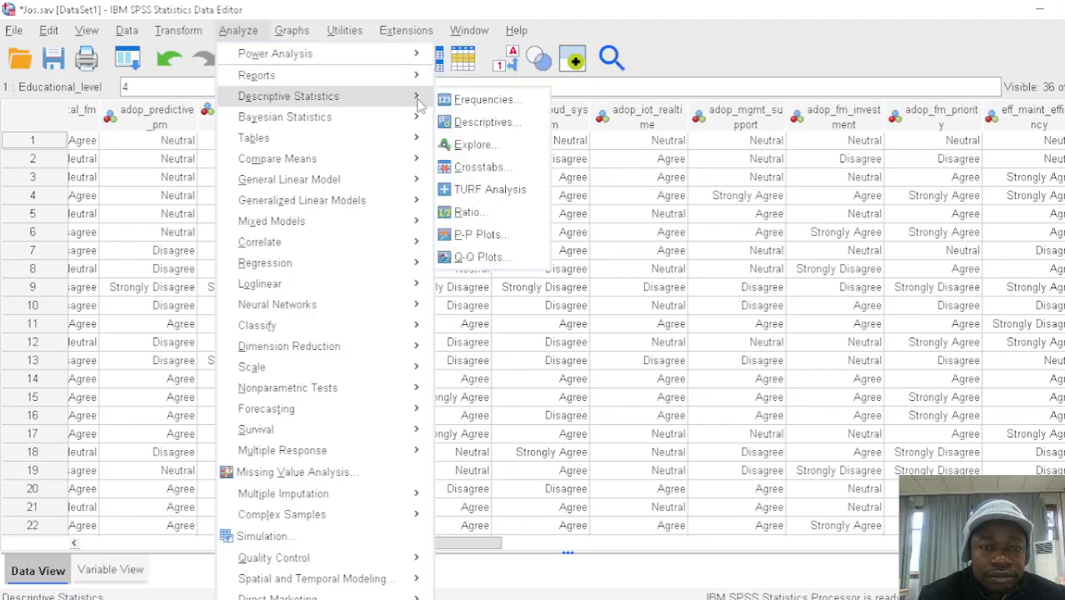
click(477, 98)
click(583, 271)
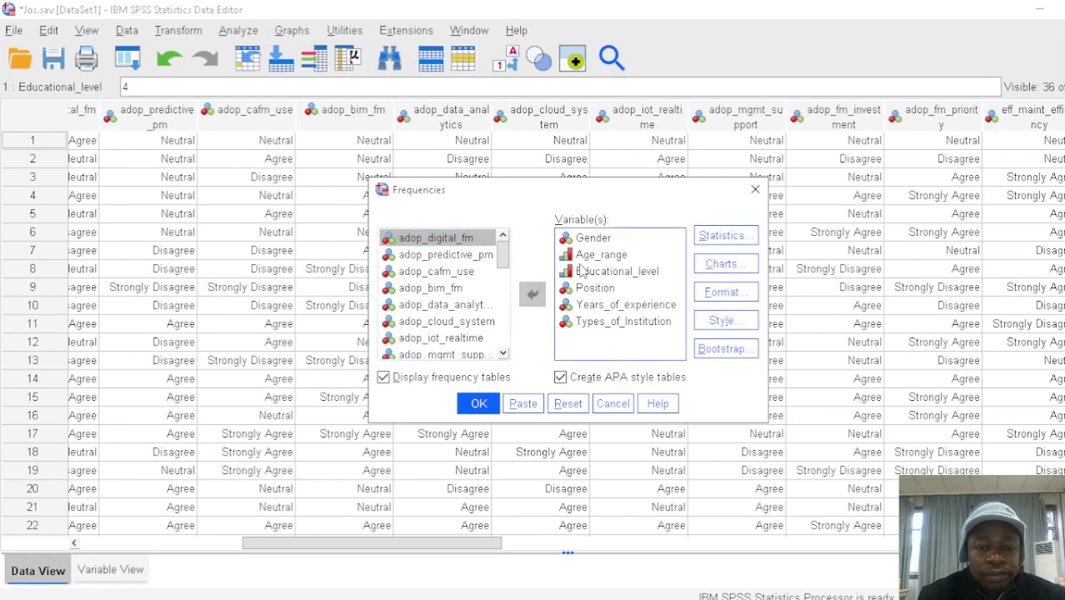
key(ctrl+a)
click(533, 294)
Run frequencies for adop_digital_fm, adop_predictive_pm, adop_cafm_use, adop_bim_fm, adop_data_analytics and adop_cloud_system, and maximize the output window
drag(504, 259, 504, 270)
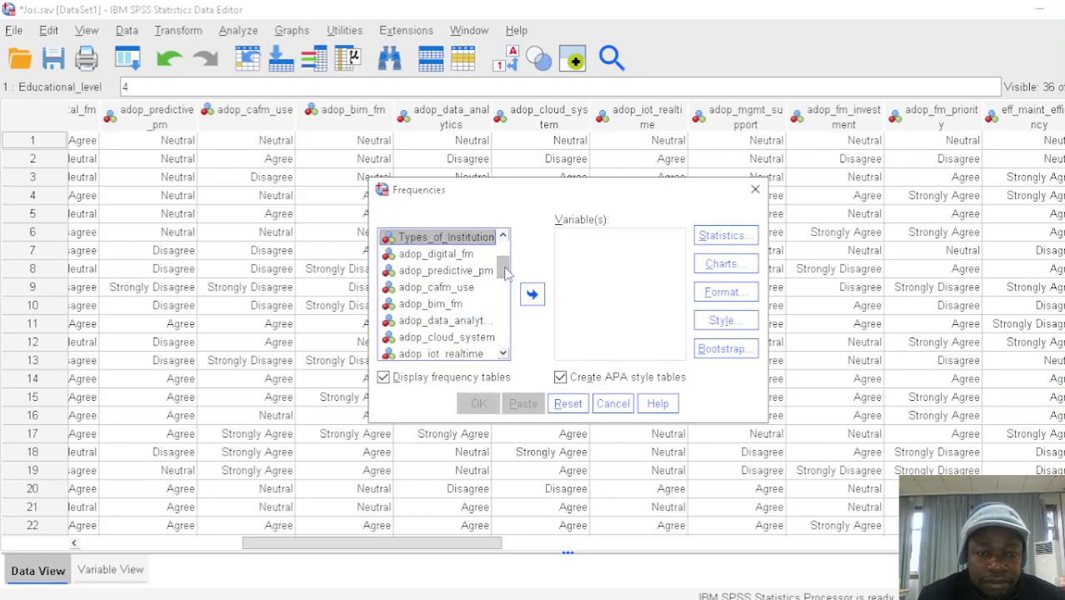
click(450, 258)
shift+click(451, 271)
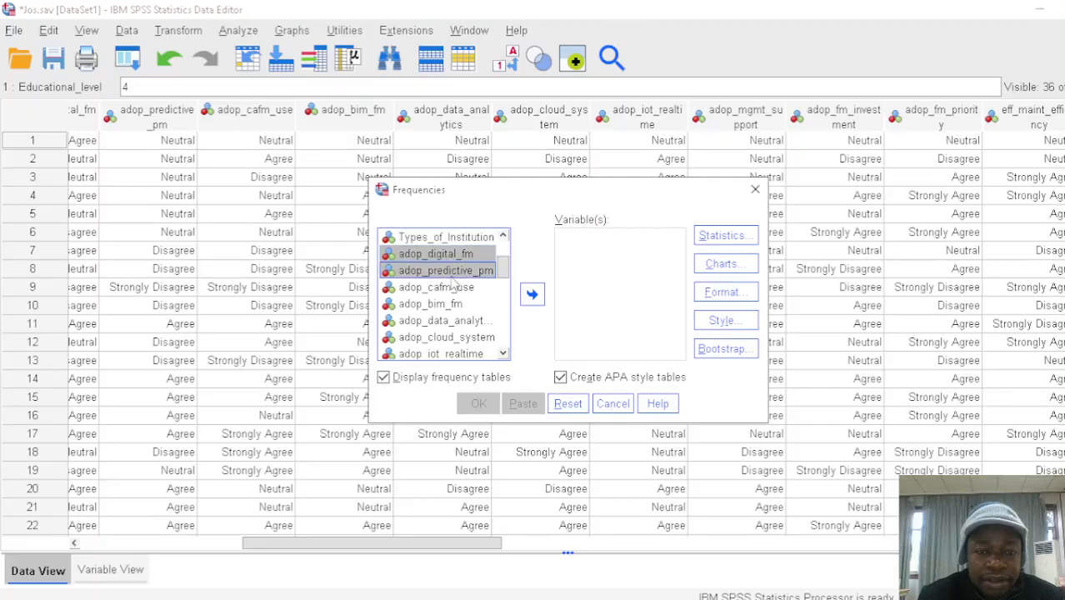
shift+click(455, 288)
shift+click(457, 305)
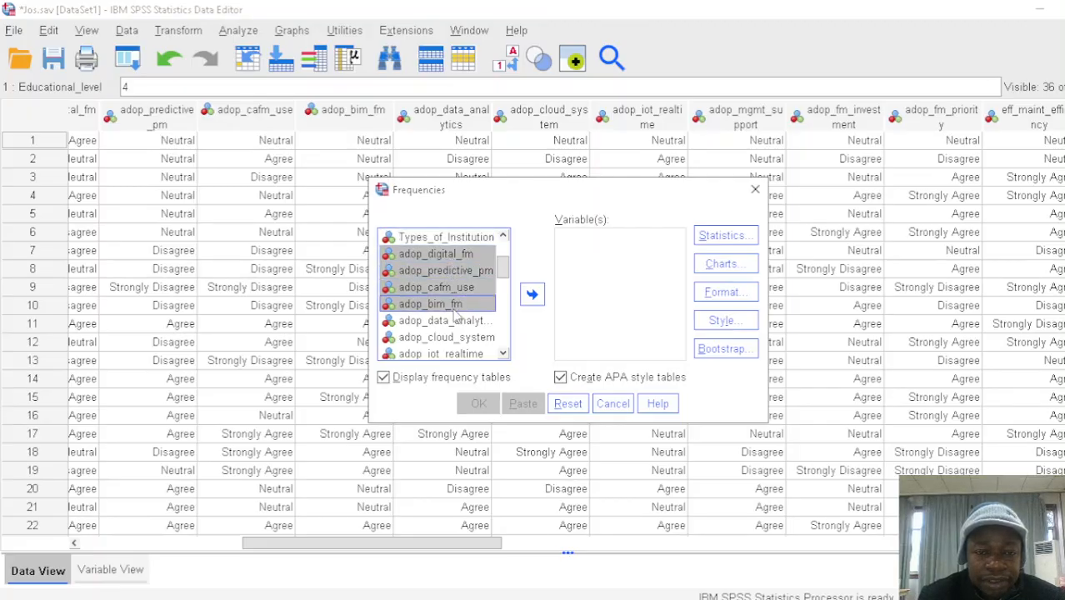
shift+click(461, 324)
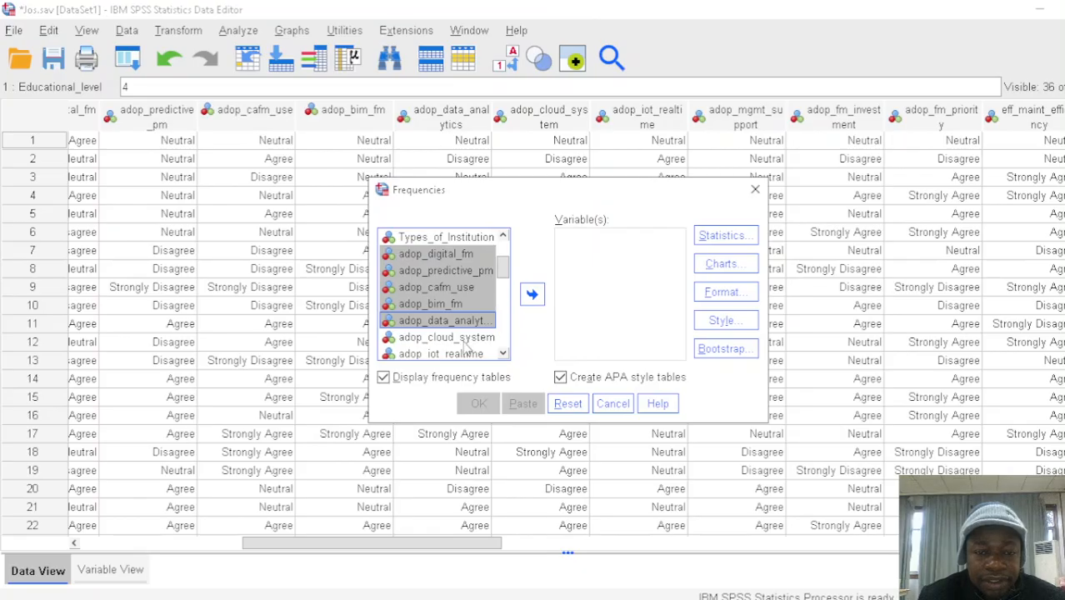
shift+click(464, 339)
click(536, 304)
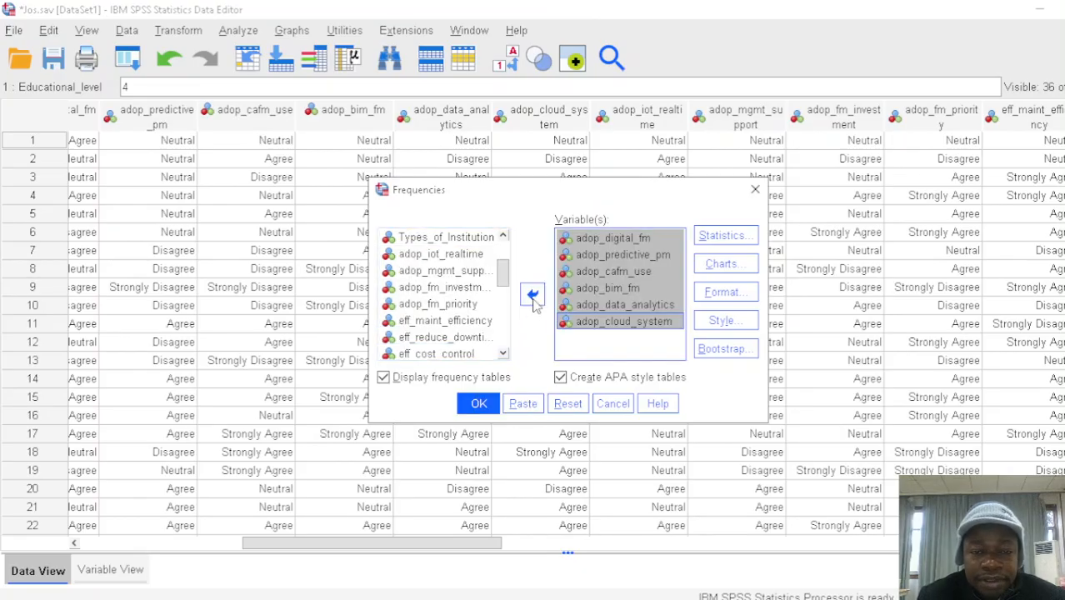
click(478, 403)
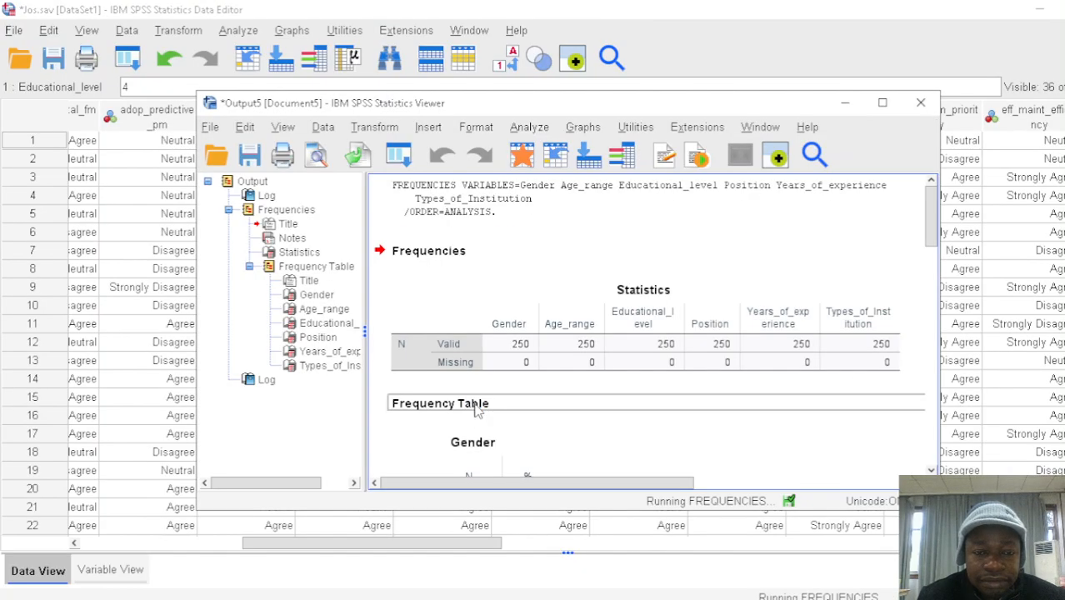
click(895, 107)
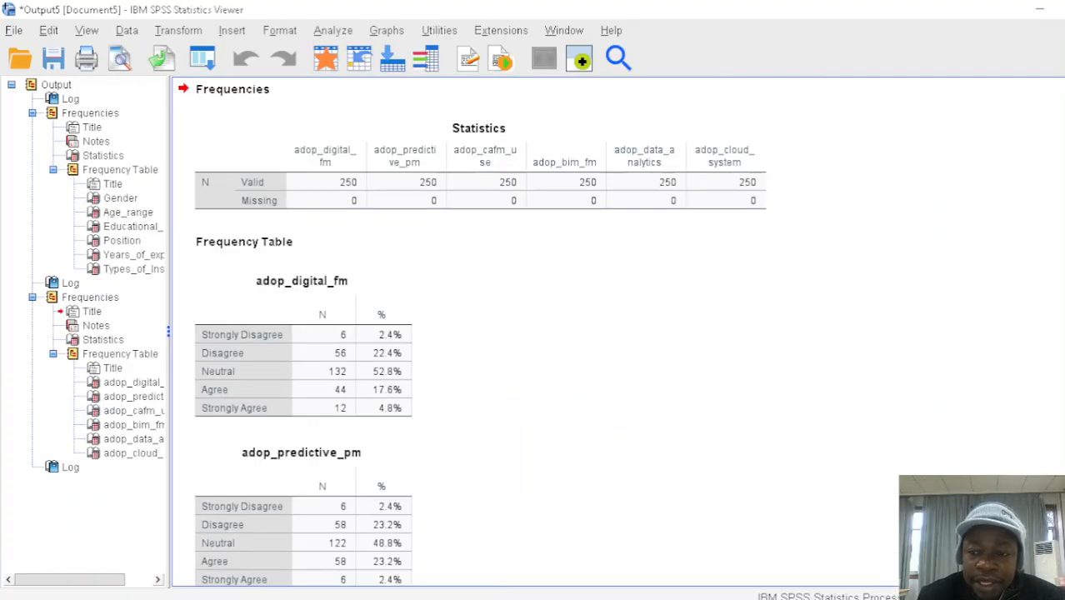
Examine the frequency tables of the six adoption items from adop_digital_fm to adop_cloud_system, and the earlier demographic tables above them
scroll(534, 333, down, 3)
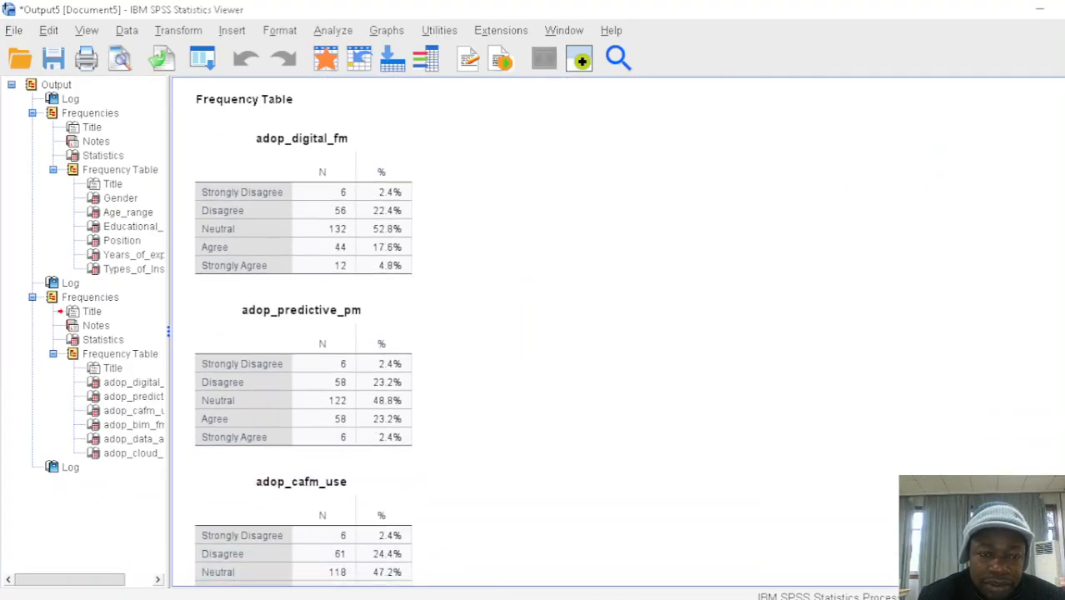
scroll(303, 333, down, 5)
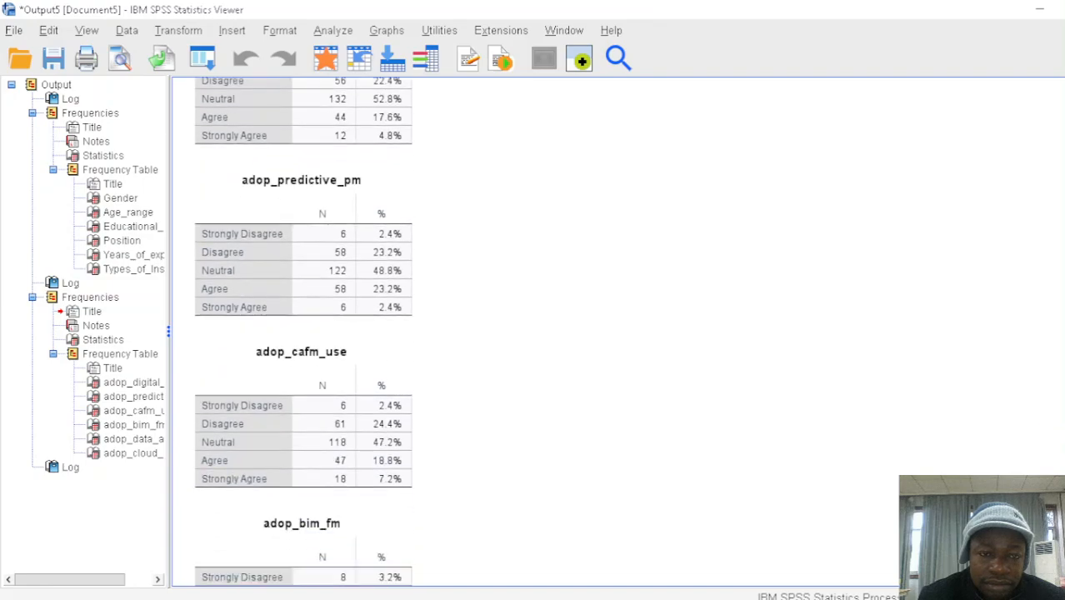
scroll(304, 334, down, 10)
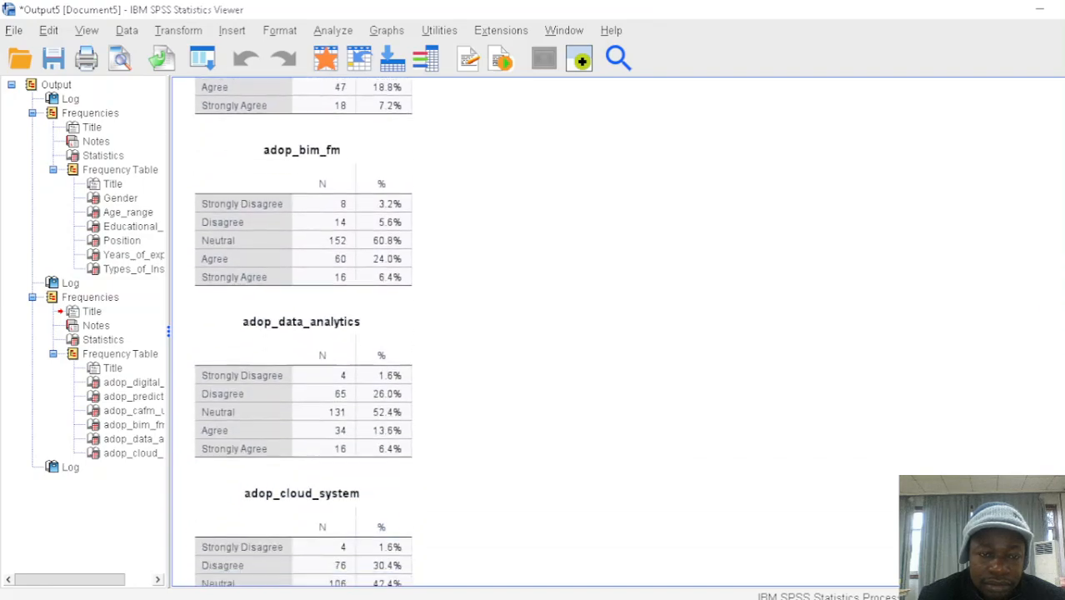
scroll(303, 334, down, 4)
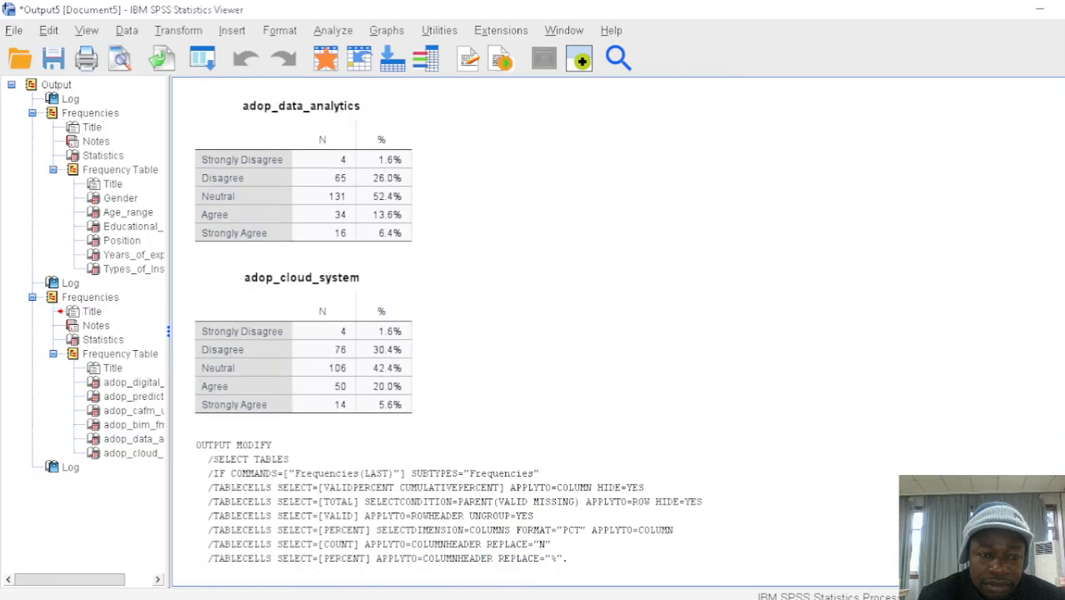
scroll(303, 333, up, 16)
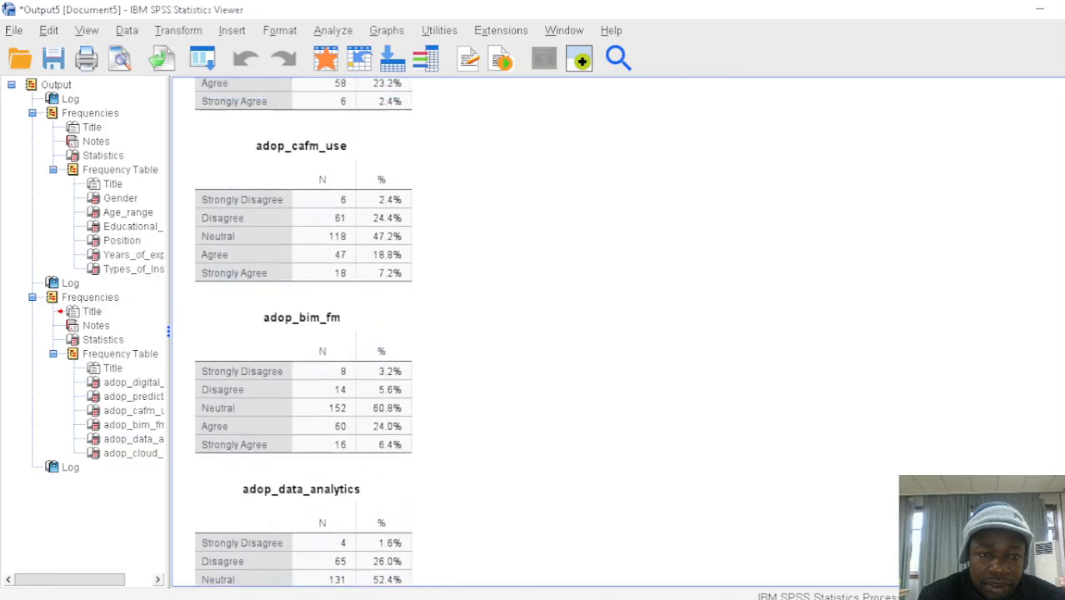
scroll(303, 334, up, 8)
scroll(303, 333, down, 9)
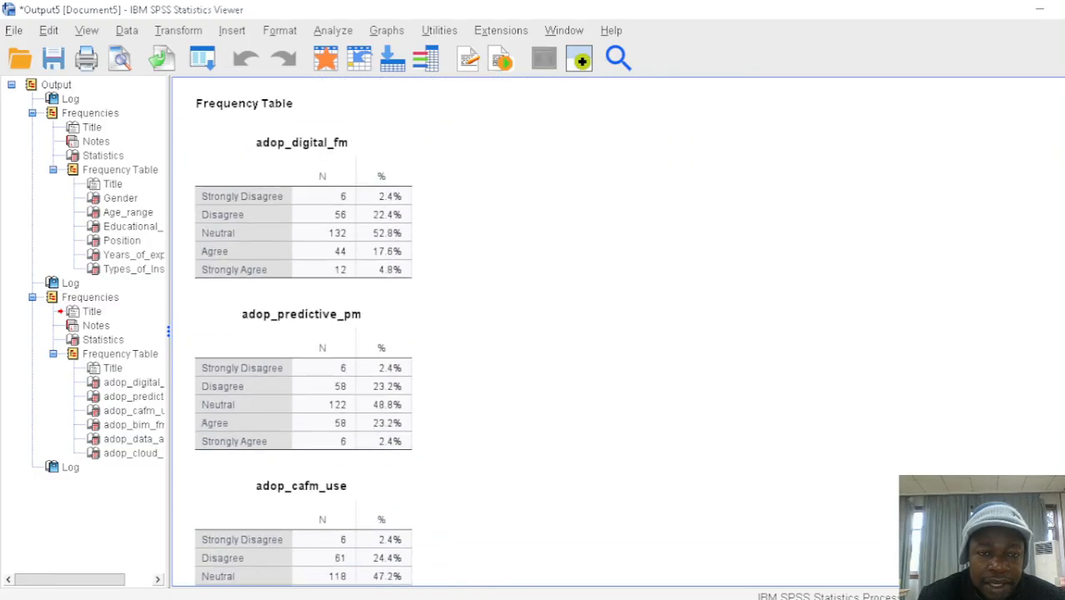
scroll(304, 334, down, 4)
scroll(303, 333, down, 7)
scroll(304, 333, up, 20)
scroll(304, 334, up, 2)
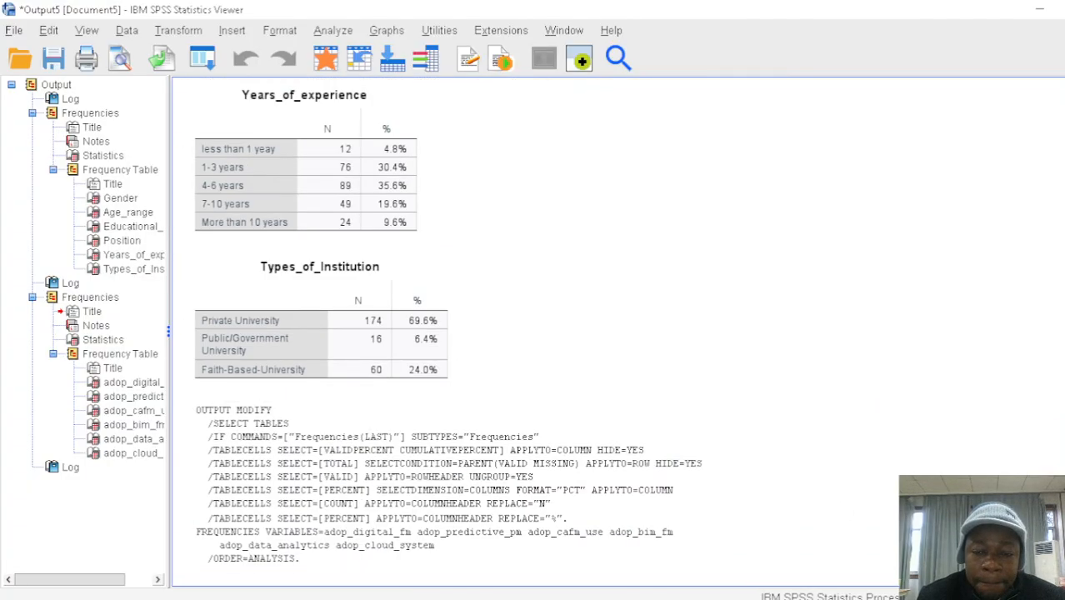
Switch to OBS and enlarge the Video Capture Device source so the webcam covers nearly the whole scene
click(838, 537)
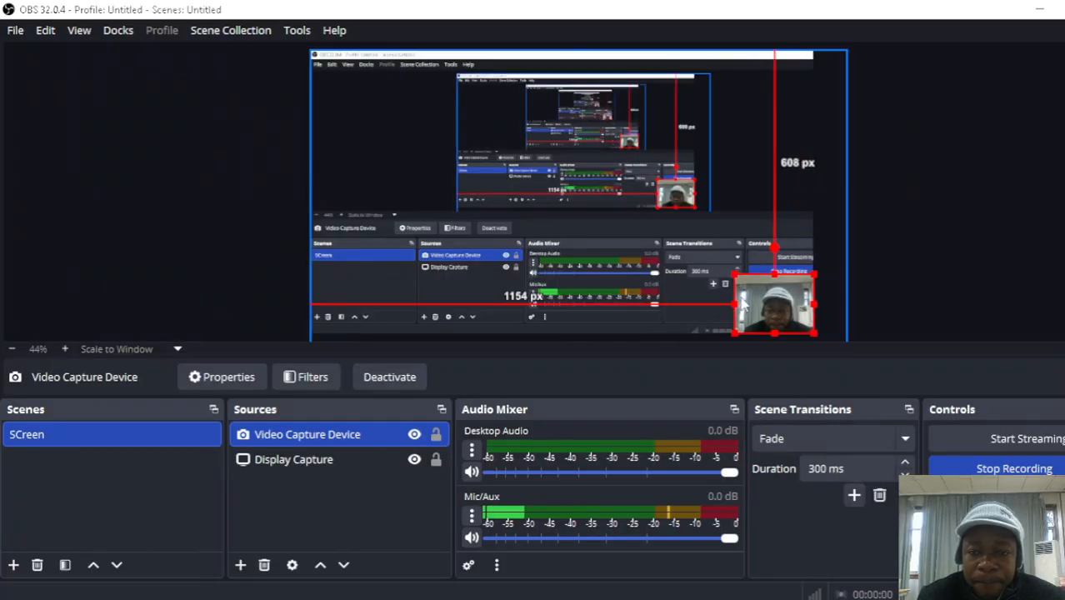
drag(733, 272, 313, 43)
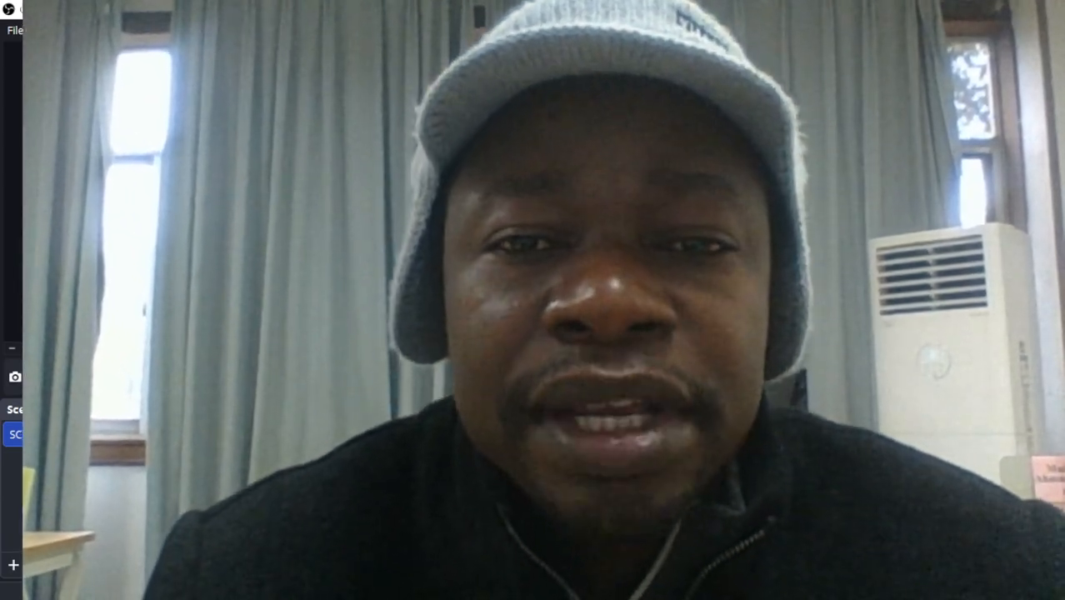